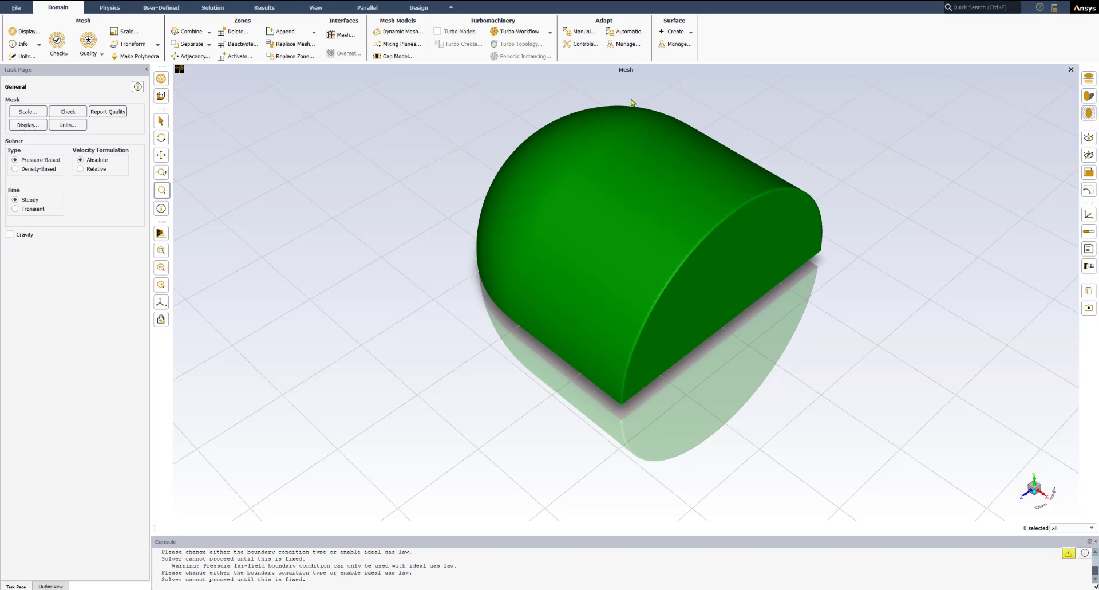
{"action": "scroll", "coordinate": [621, 101], "scroll_direction": "up", "scroll_amount": 3}
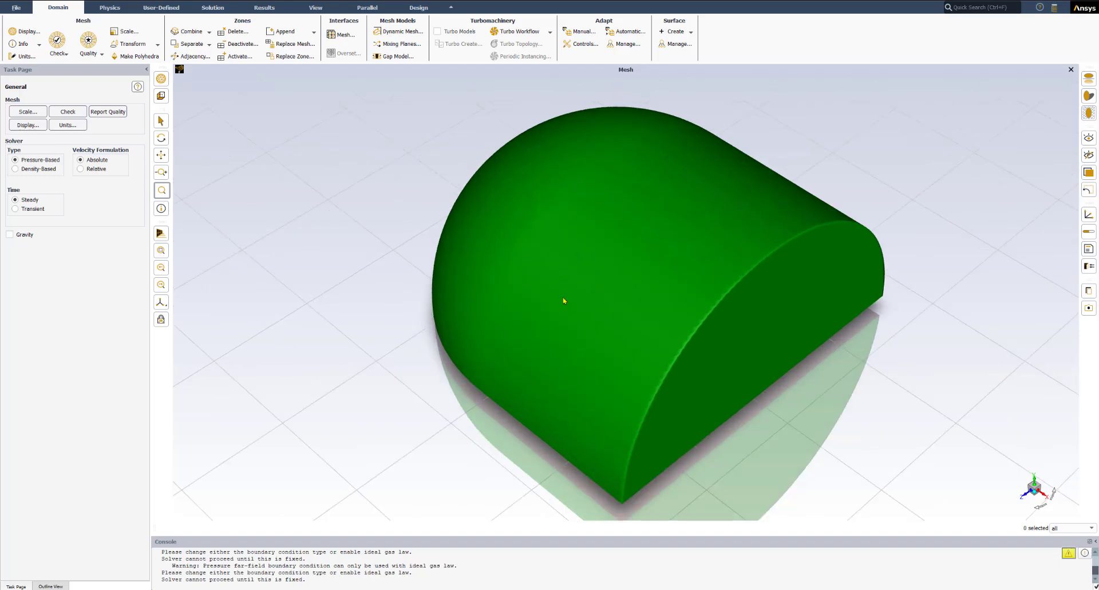
{"action": "left_click", "coordinate": [161, 78]}
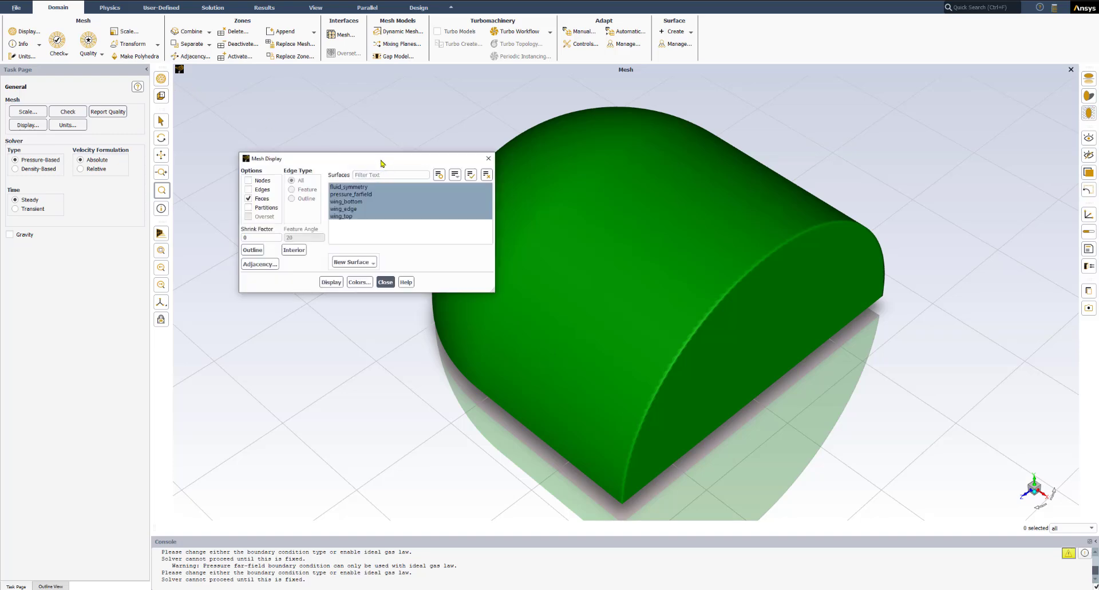
{"action": "left_click_drag", "start_coordinate": [383, 163], "coordinate": [258, 166]}
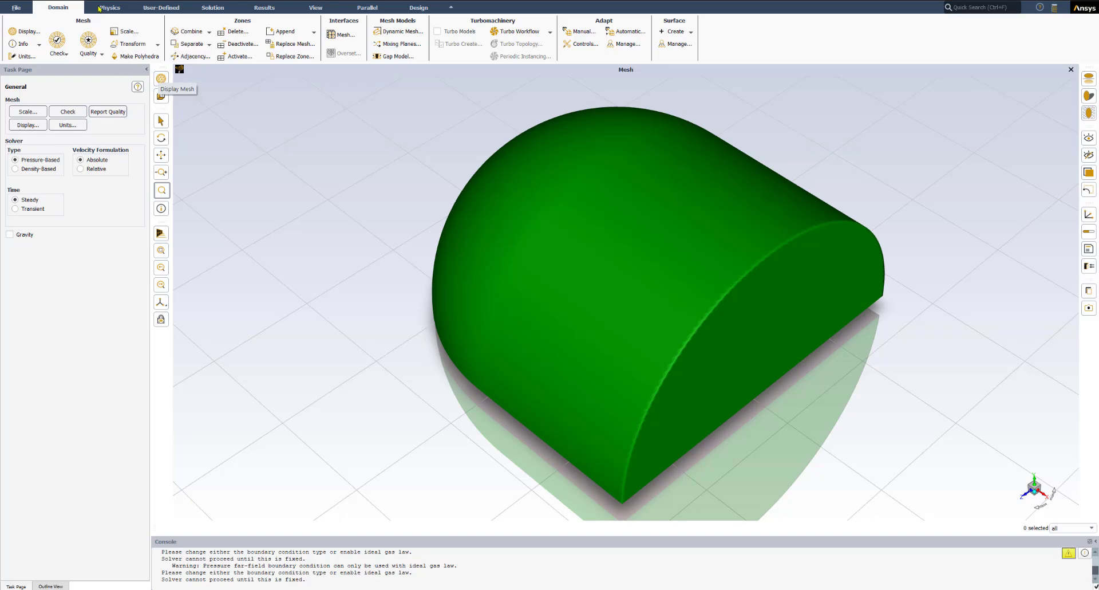
Display the mesh faces of fluid_symmetry, wing_bottom, wing_edge and wing_top, excluding the pressure_farfield surface.
{"action": "left_click", "coordinate": [30, 34]}
{"action": "left_click_drag", "start_coordinate": [233, 164], "coordinate": [219, 182]}
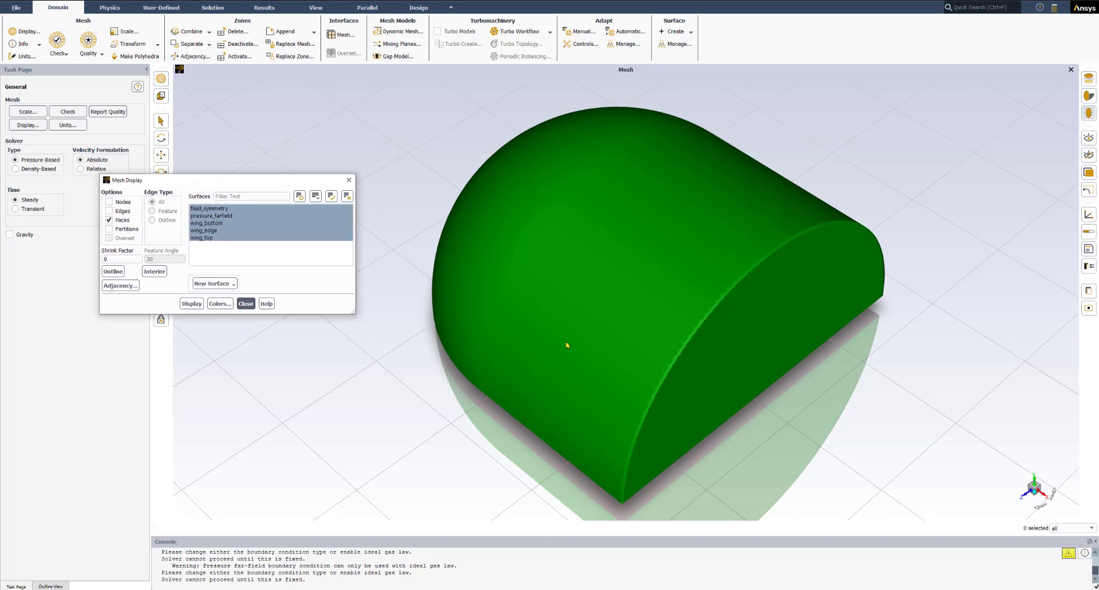
{"action": "left_click_drag", "start_coordinate": [221, 184], "coordinate": [226, 167]}
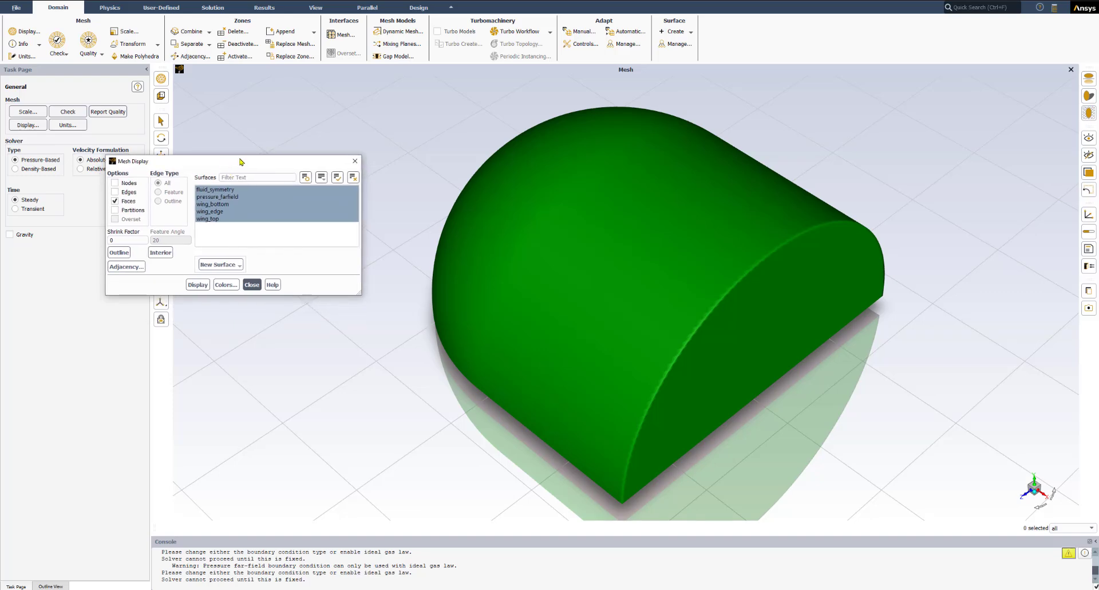
{"action": "left_click", "coordinate": [205, 198]}
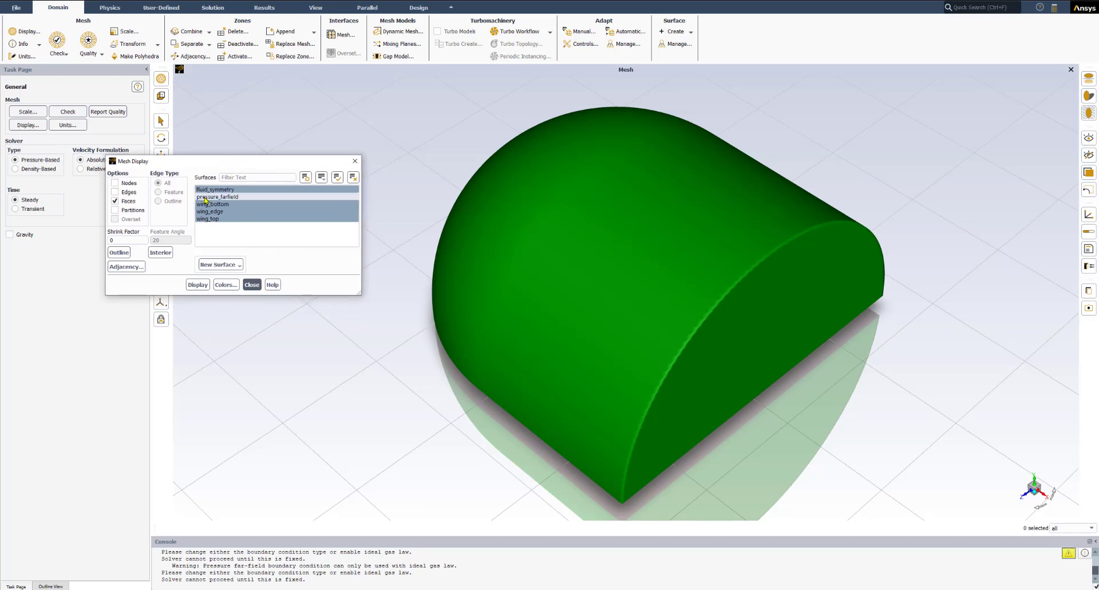
{"action": "left_click", "coordinate": [204, 198]}
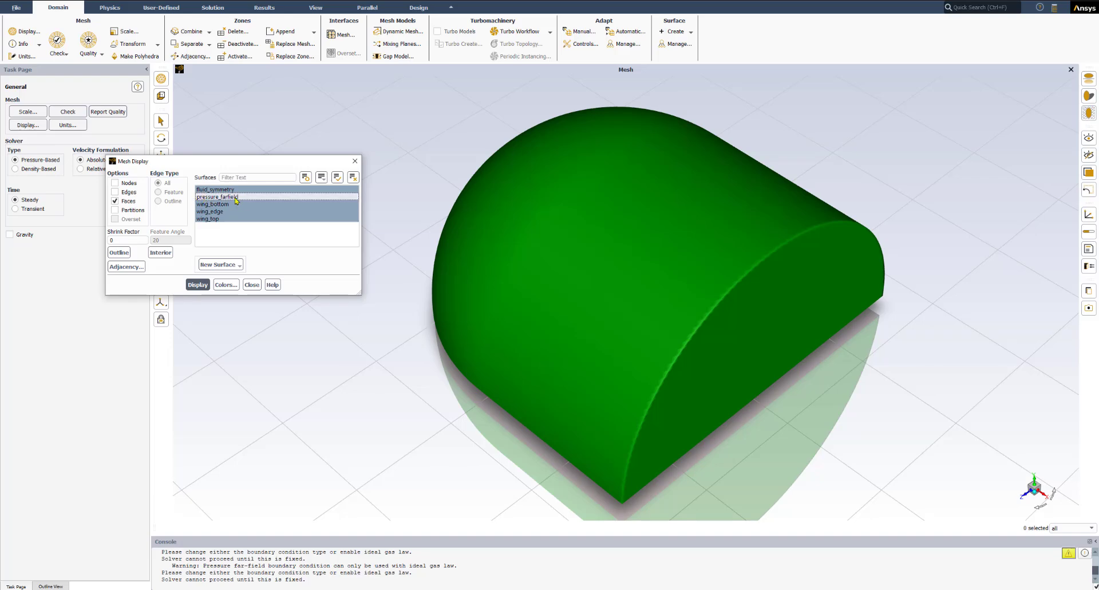
{"action": "left_click", "coordinate": [200, 204]}
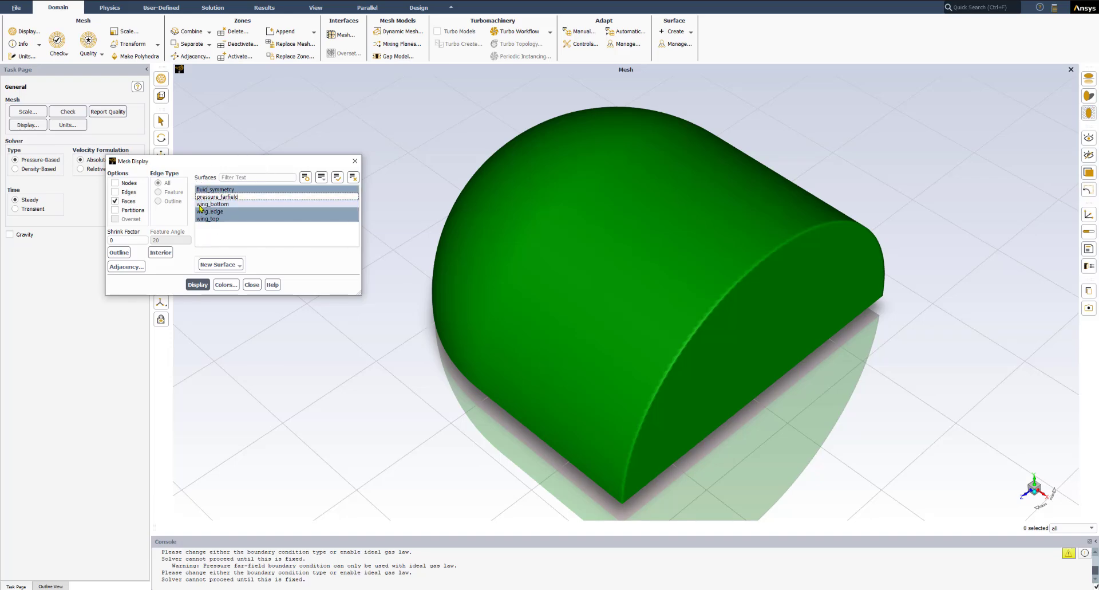
{"action": "left_click", "coordinate": [202, 204]}
{"action": "left_click", "coordinate": [198, 190]}
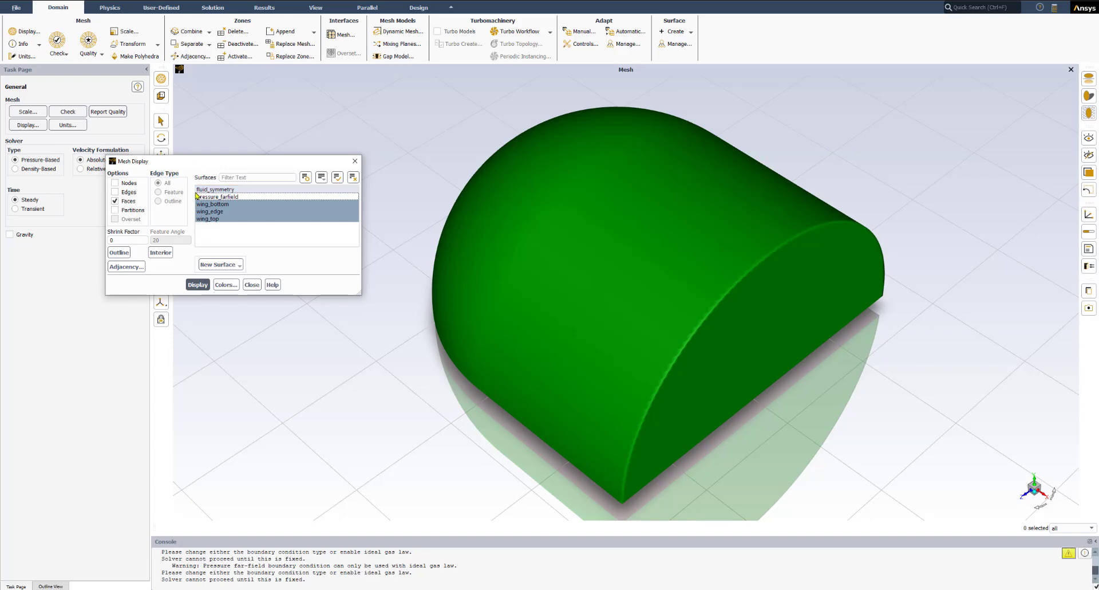
{"action": "left_click", "coordinate": [197, 190]}
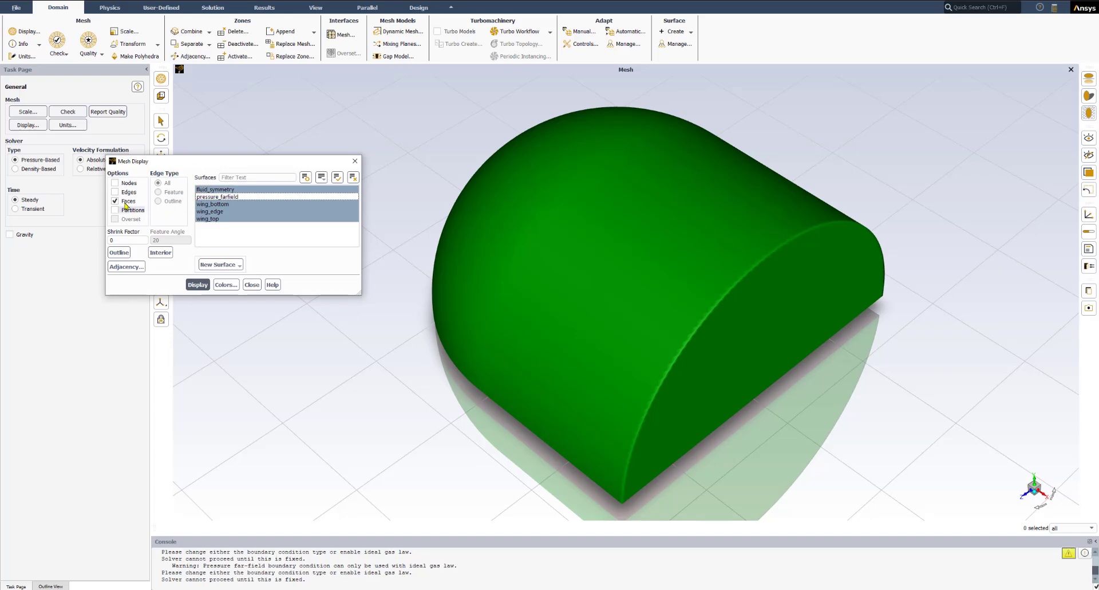
{"action": "left_click", "coordinate": [198, 285]}
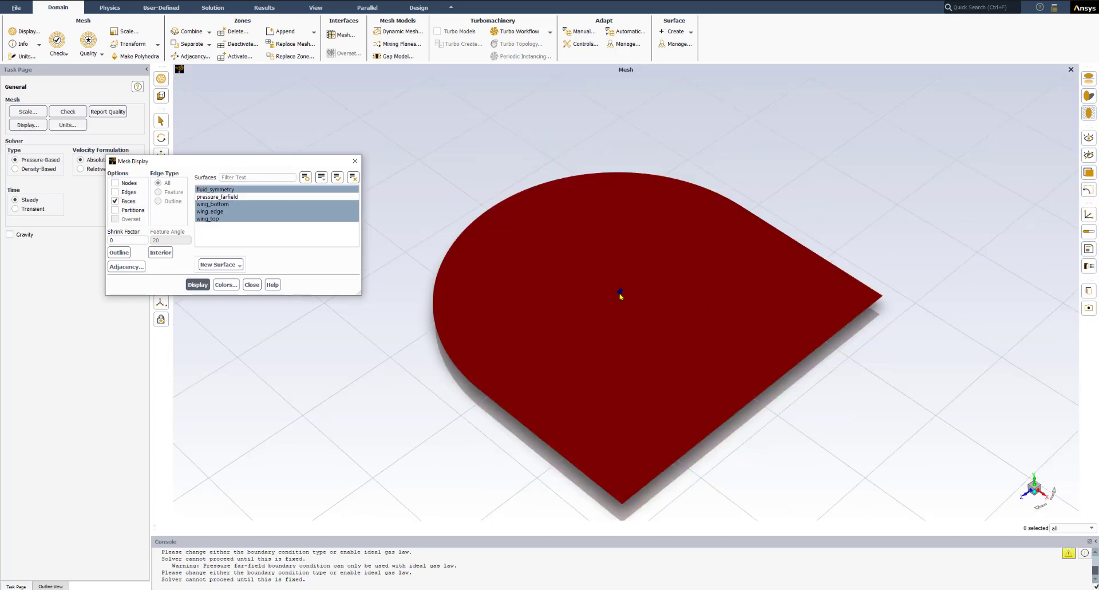
Turn on mesh edges together with the faces and redisplay the selected surfaces.
{"action": "key", "text": "ctrl"}
{"action": "left_click", "coordinate": [118, 194]}
{"action": "key", "text": "ctrl"}
{"action": "left_click", "coordinate": [197, 285]}
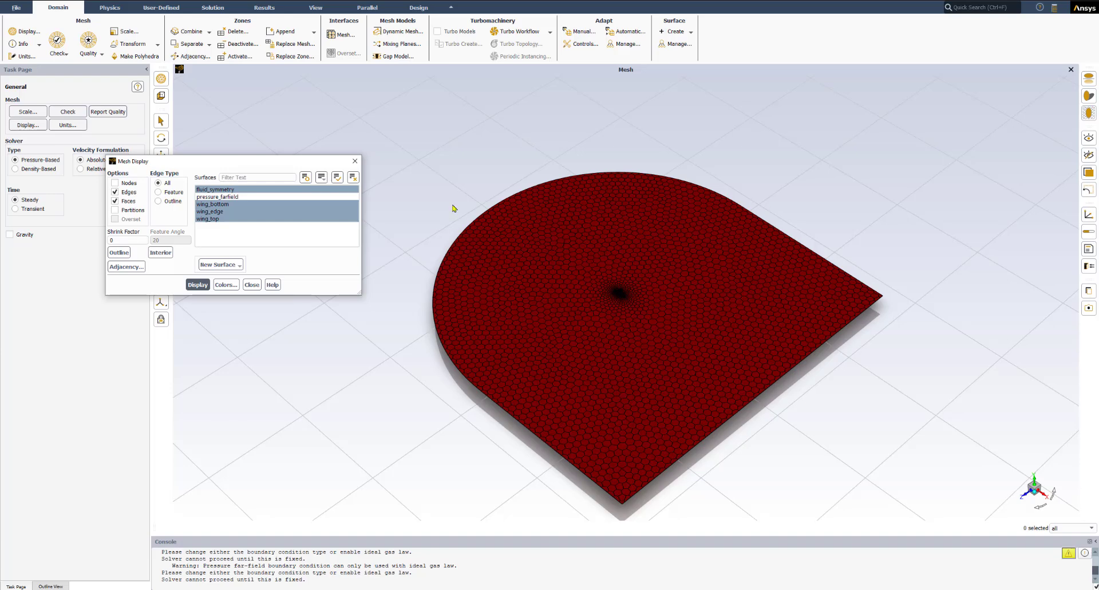
Examine the mesh on the wing and symmetry plane up close, particularly the layers around the wing root and trailing edge.
{"action": "left_click_drag", "start_coordinate": [274, 162], "coordinate": [378, 92]}
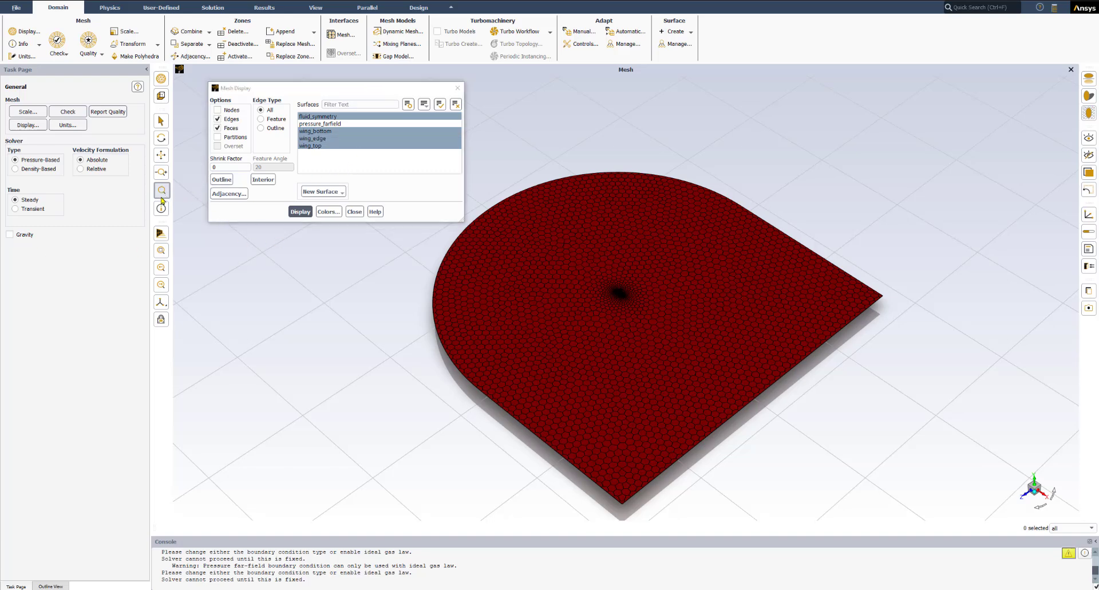
{"action": "left_click", "coordinate": [162, 191]}
{"action": "left_click_drag", "start_coordinate": [649, 316], "coordinate": [764, 392]}
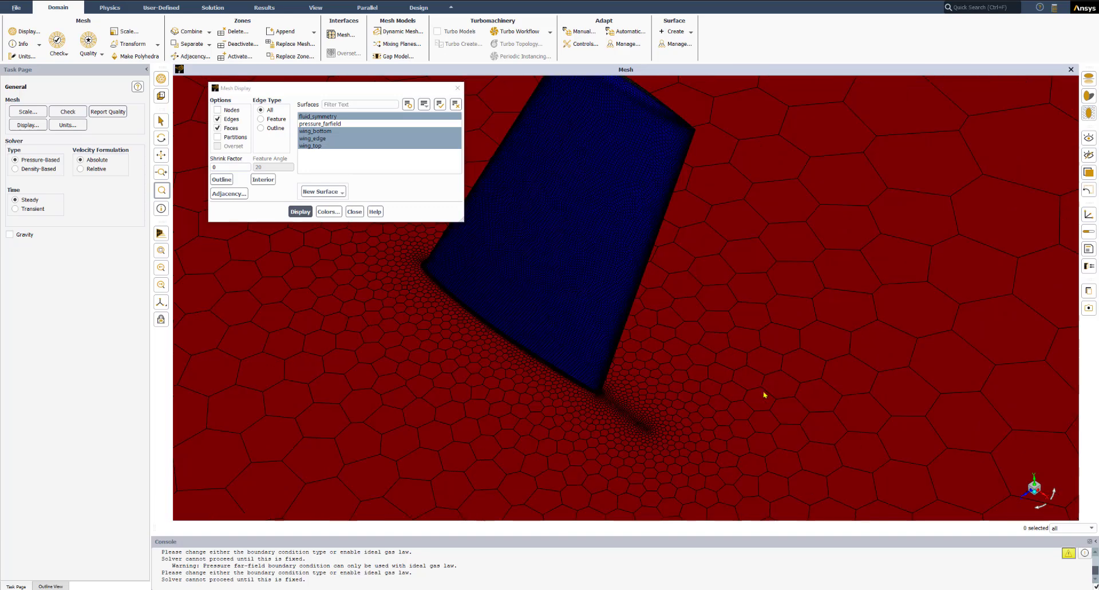
{"action": "mouse_move", "coordinate": [623, 362]}
{"action": "middle_mouse_down"}
{"action": "mouse_move", "coordinate": [606, 349]}
{"action": "mouse_move", "coordinate": [612, 370]}
{"action": "middle_mouse_up"}
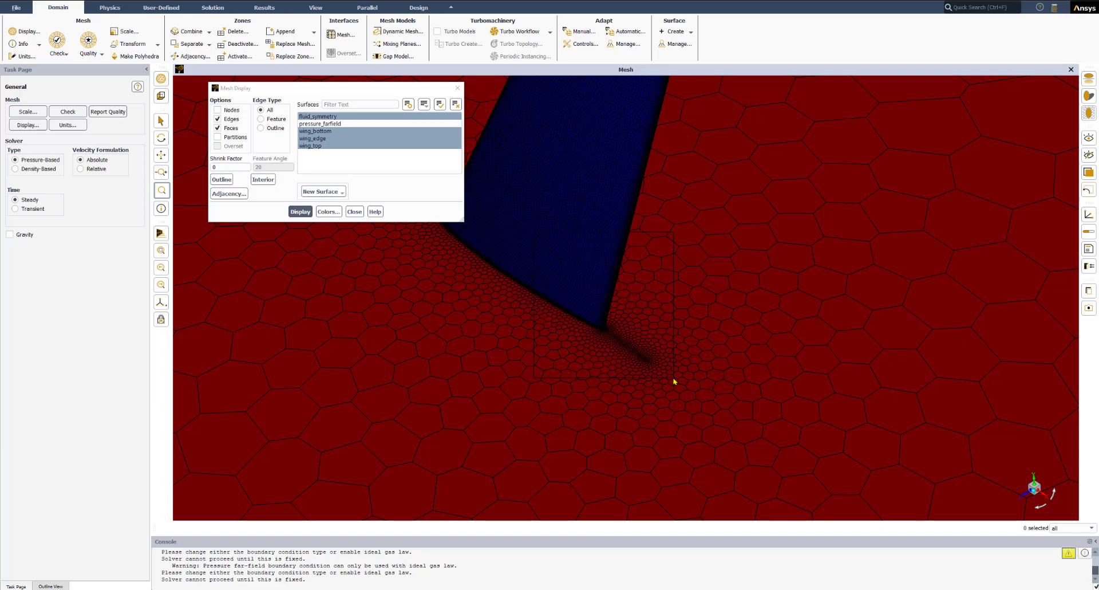
{"action": "left_click_drag", "start_coordinate": [674, 380], "coordinate": [672, 381]}
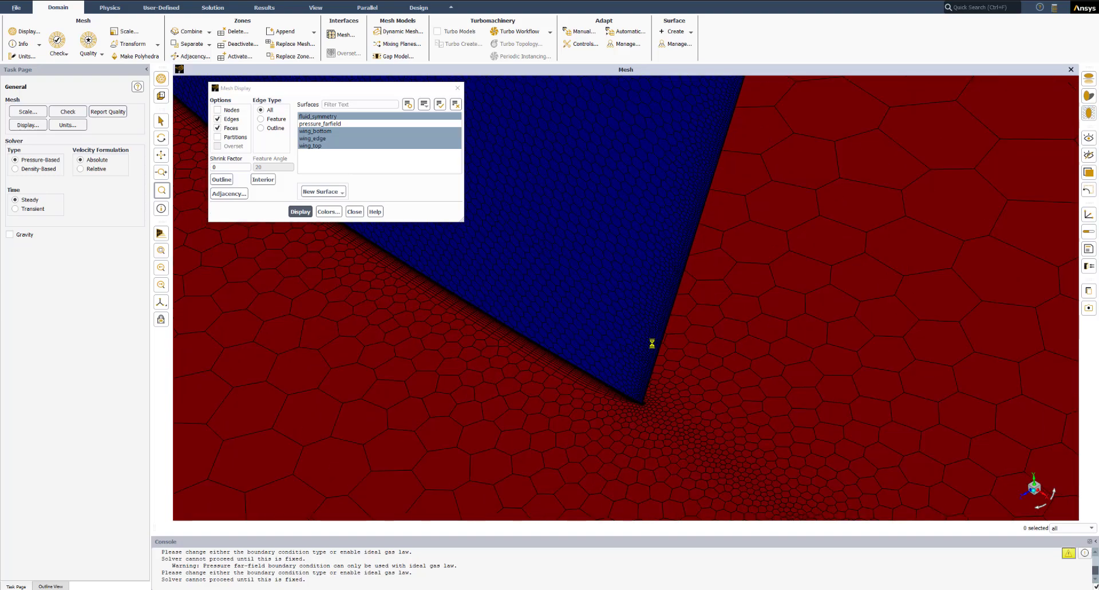
{"action": "scroll", "coordinate": [651, 342], "scroll_direction": "up", "scroll_amount": 5}
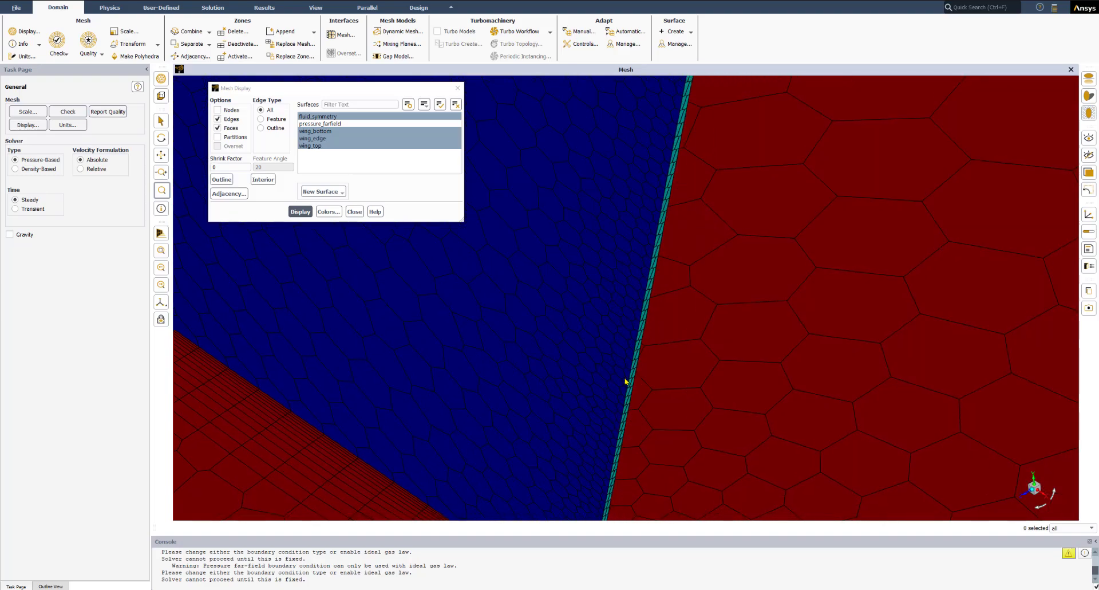
{"action": "scroll", "coordinate": [517, 429], "scroll_direction": "down", "scroll_amount": 2}
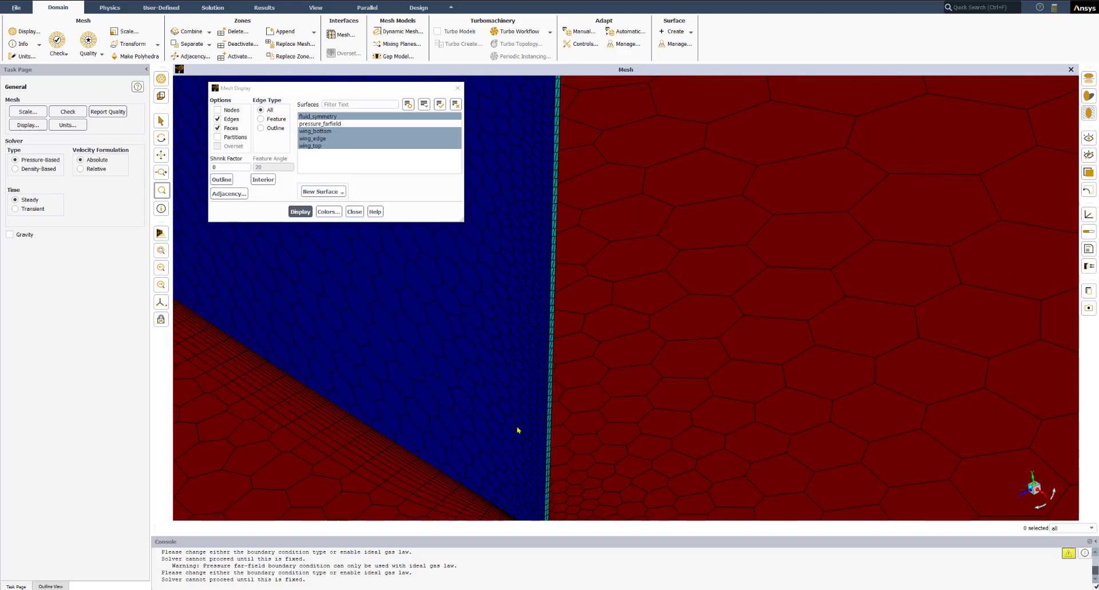
{"action": "scroll", "coordinate": [518, 430], "scroll_direction": "down", "scroll_amount": 3}
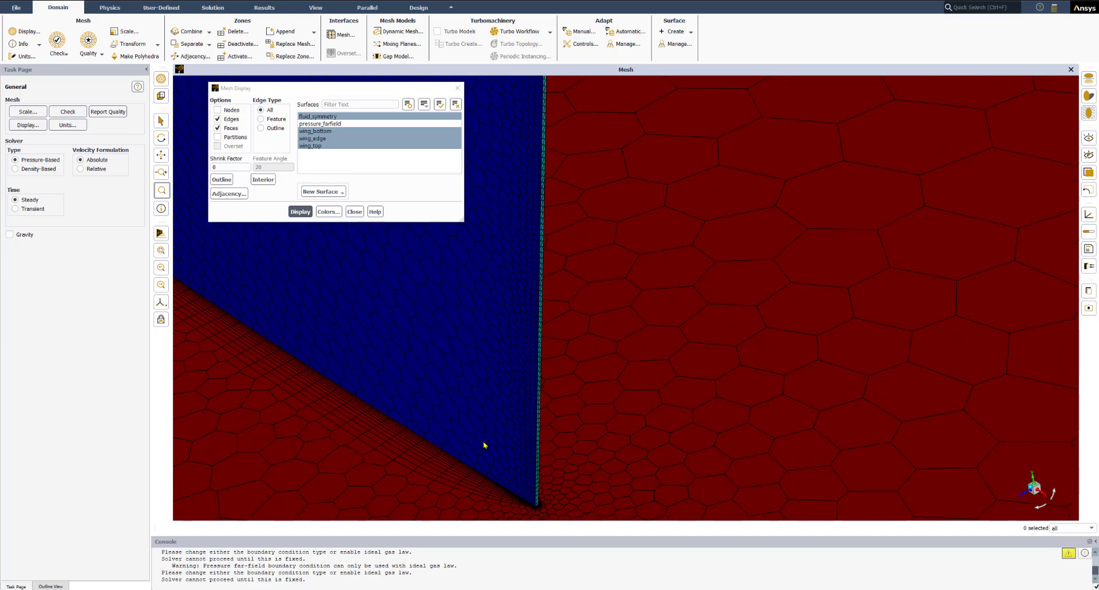
{"action": "scroll", "coordinate": [482, 446], "scroll_direction": "down", "scroll_amount": 1}
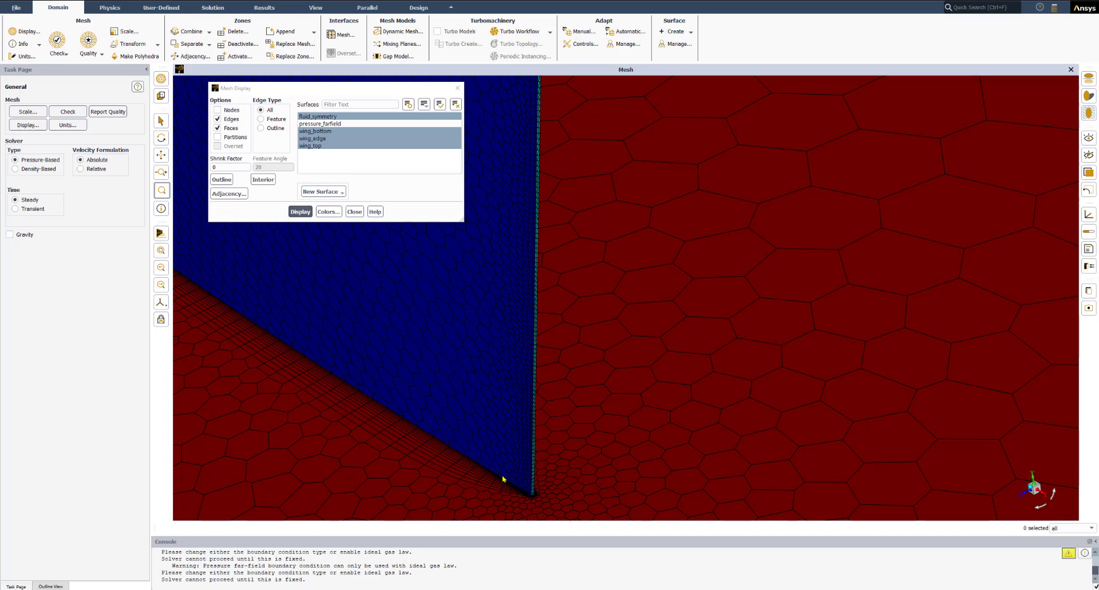
{"action": "left_click_drag", "start_coordinate": [503, 473], "coordinate": [527, 421]}
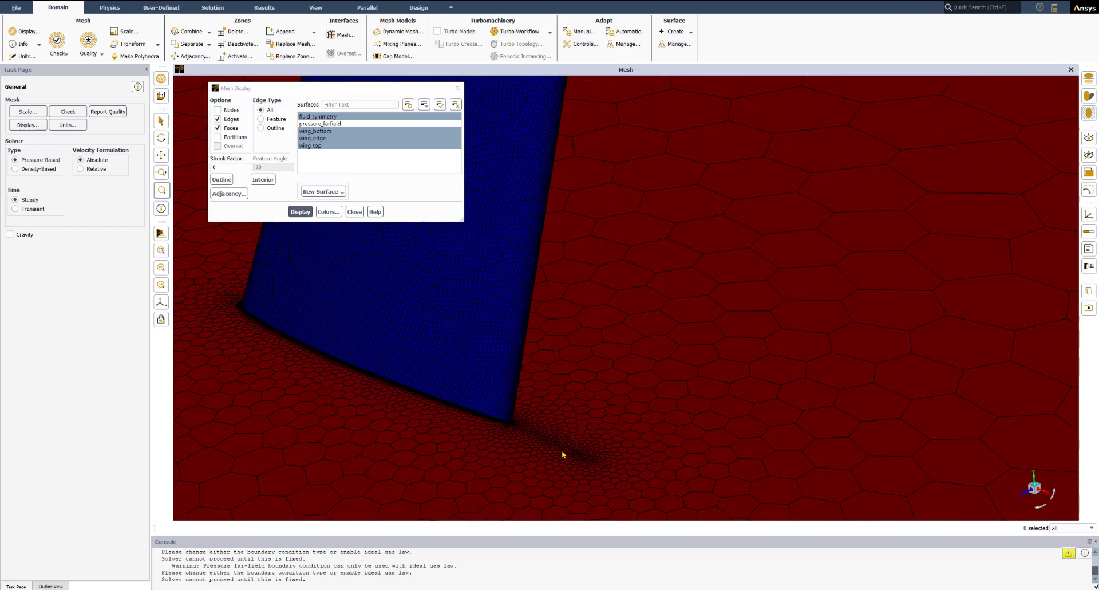
{"action": "left_click_drag", "start_coordinate": [563, 454], "coordinate": [548, 440]}
{"action": "scroll", "coordinate": [582, 459], "scroll_direction": "down", "scroll_amount": 5}
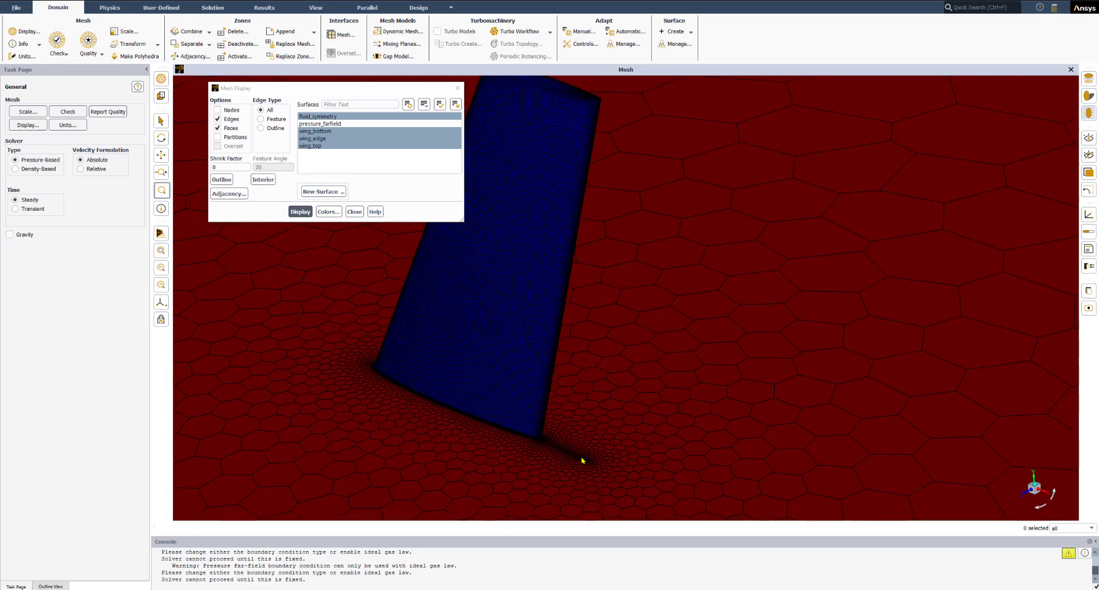
Inspect the surface mesh along the wing tip edge from close up, including its transition to the wing surface.
{"action": "left_click_drag", "start_coordinate": [582, 141], "coordinate": [537, 247]}
{"action": "scroll", "coordinate": [537, 247], "scroll_direction": "up", "scroll_amount": 6}
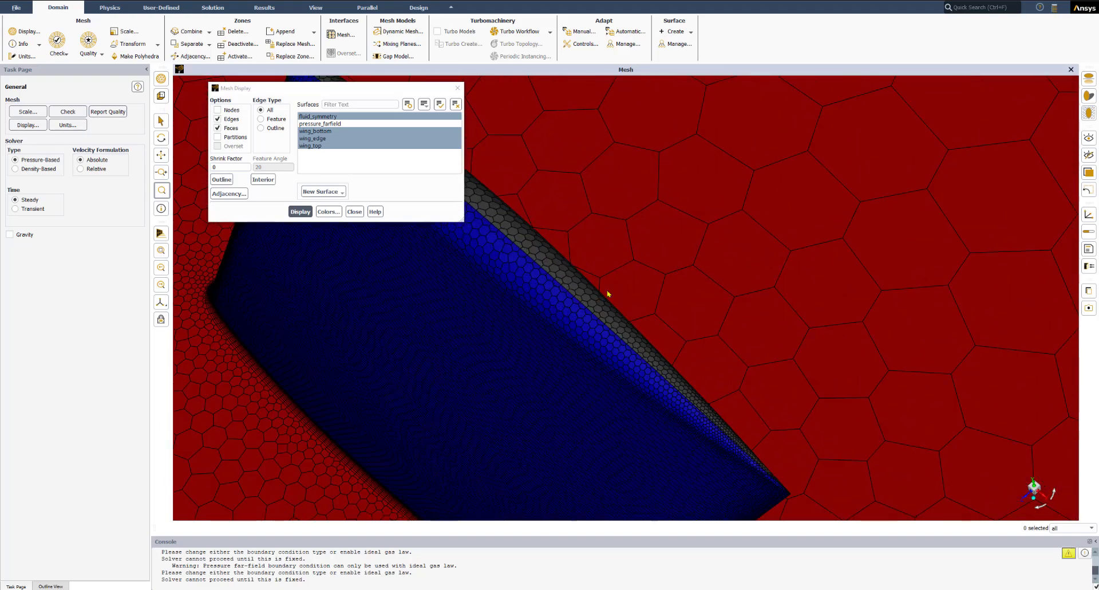
{"action": "middle_click_drag", "start_coordinate": [600, 301], "coordinate": [260, 409]}
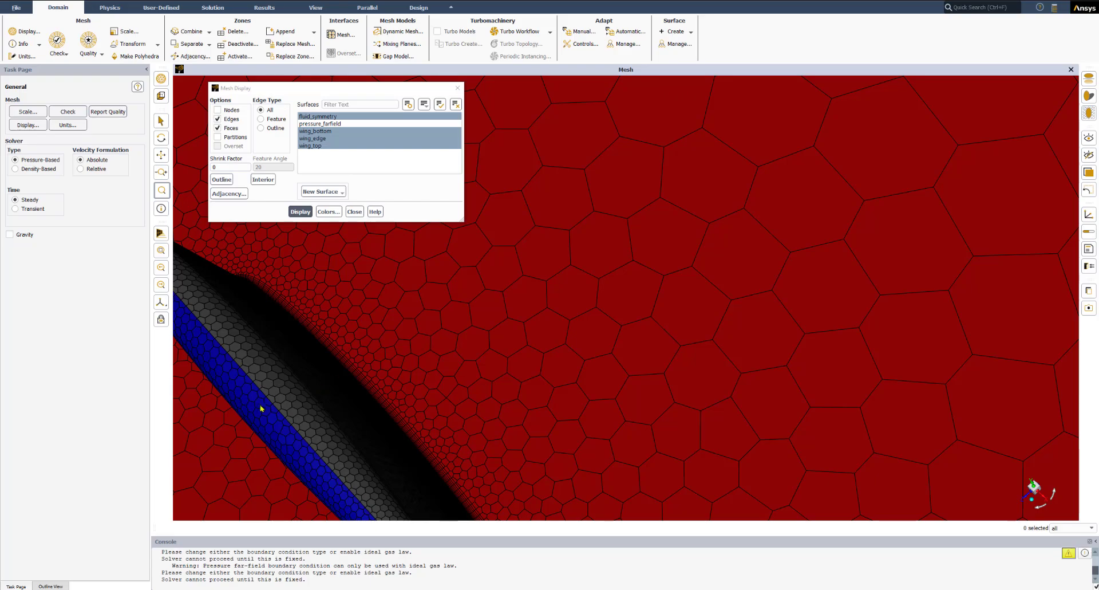
{"action": "left_click_drag", "start_coordinate": [304, 375], "coordinate": [404, 359]}
{"action": "scroll", "coordinate": [432, 361], "scroll_direction": "down", "scroll_amount": 3}
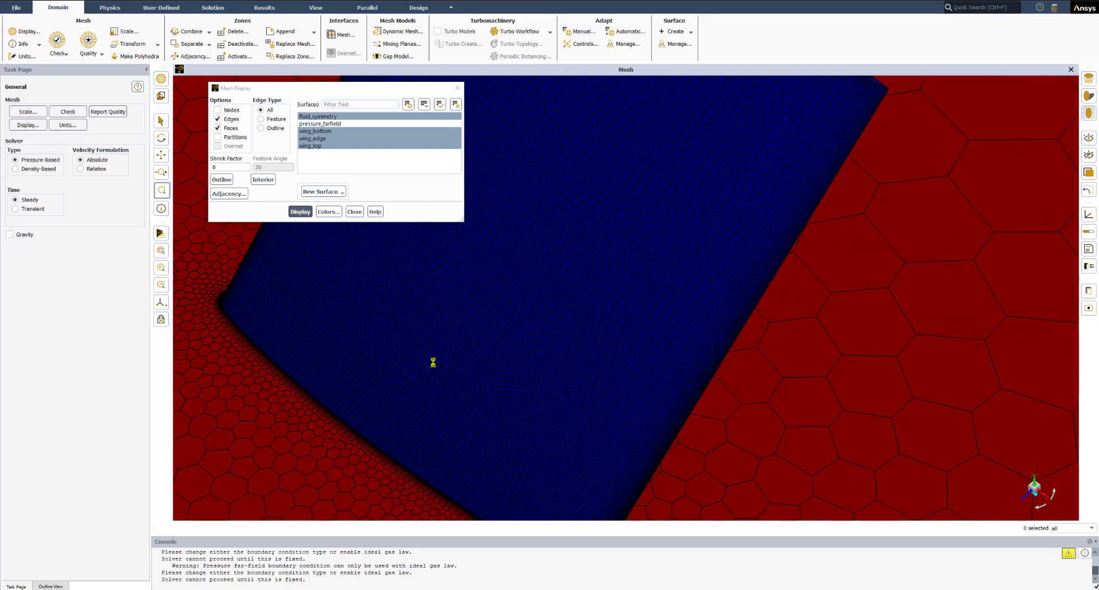
{"action": "scroll", "coordinate": [476, 368], "scroll_direction": "down", "scroll_amount": 4}
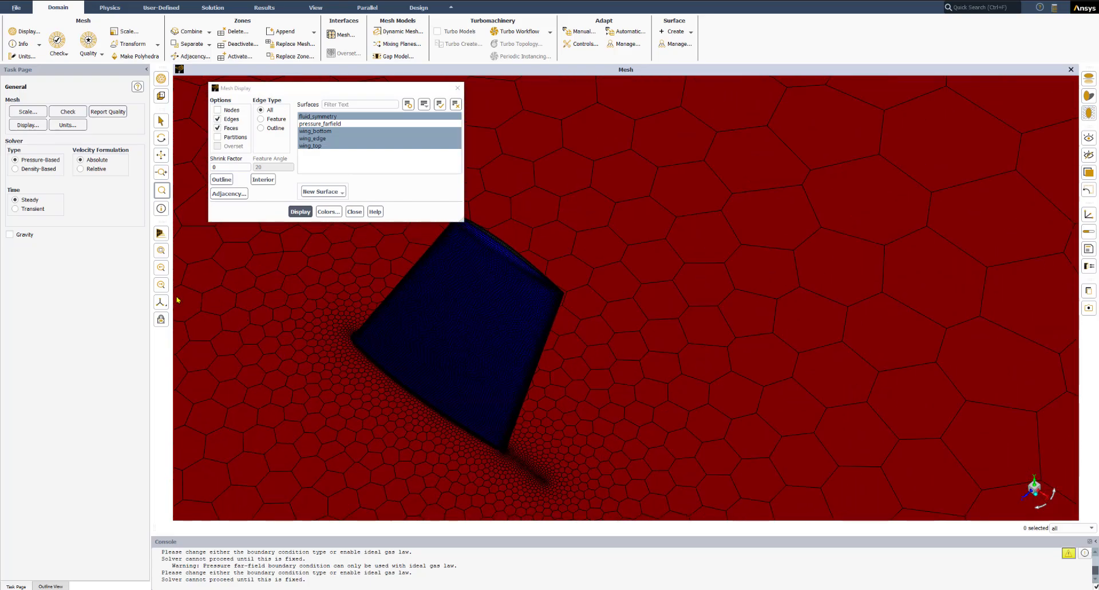
Reset the model to the isometric view, then magnify the wing's trailing-edge corner at the symmetry plane.
{"action": "left_click", "coordinate": [162, 305]}
{"action": "left_click", "coordinate": [177, 318]}
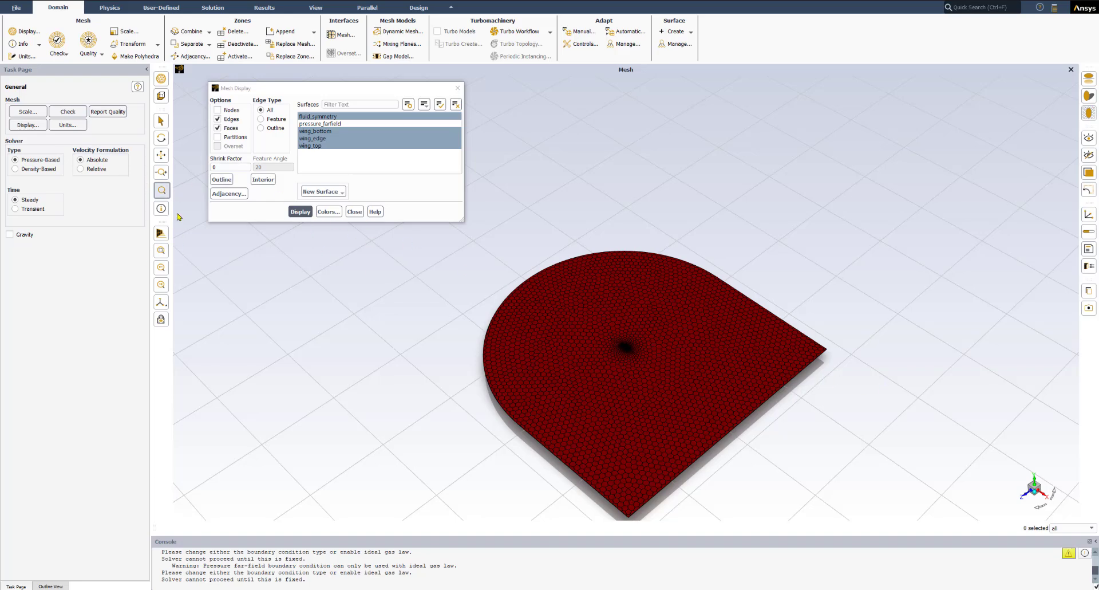
{"action": "left_click", "coordinate": [161, 193]}
{"action": "left_click_drag", "start_coordinate": [642, 367], "coordinate": [647, 365]}
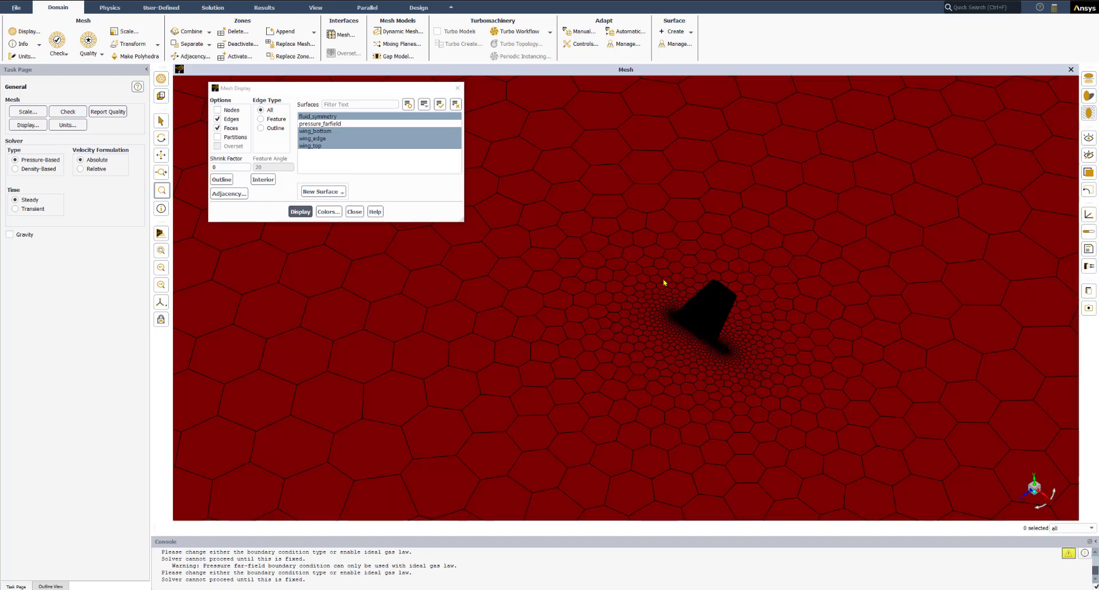
{"action": "left_click_drag", "start_coordinate": [664, 282], "coordinate": [739, 471]}
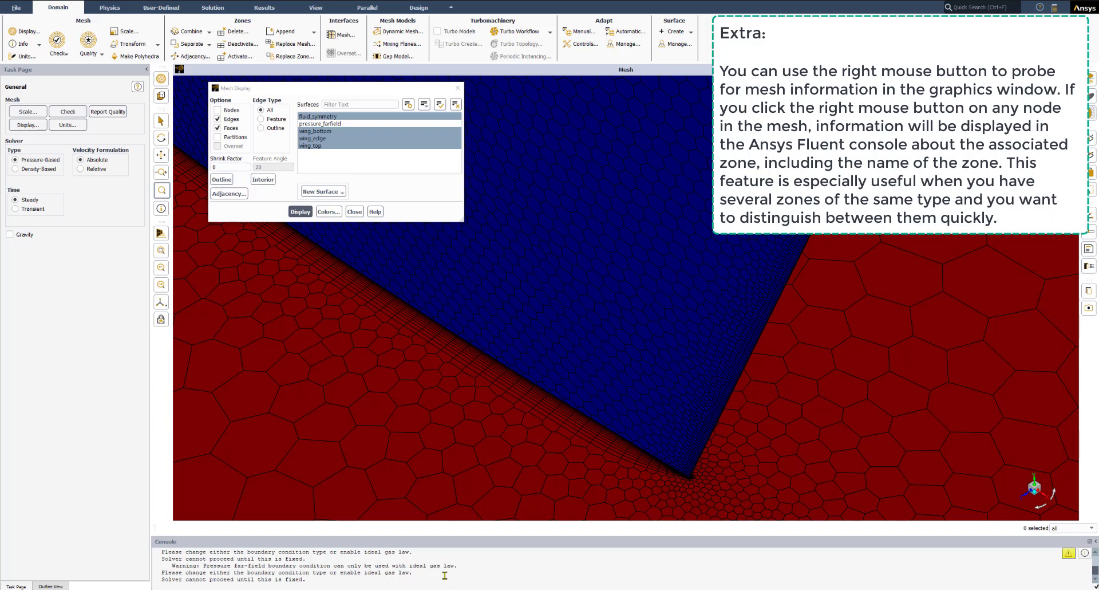
Probe a mesh point on the wing's top surface and enlarge the console to read its zone information.
{"action": "right_click", "coordinate": [652, 425]}
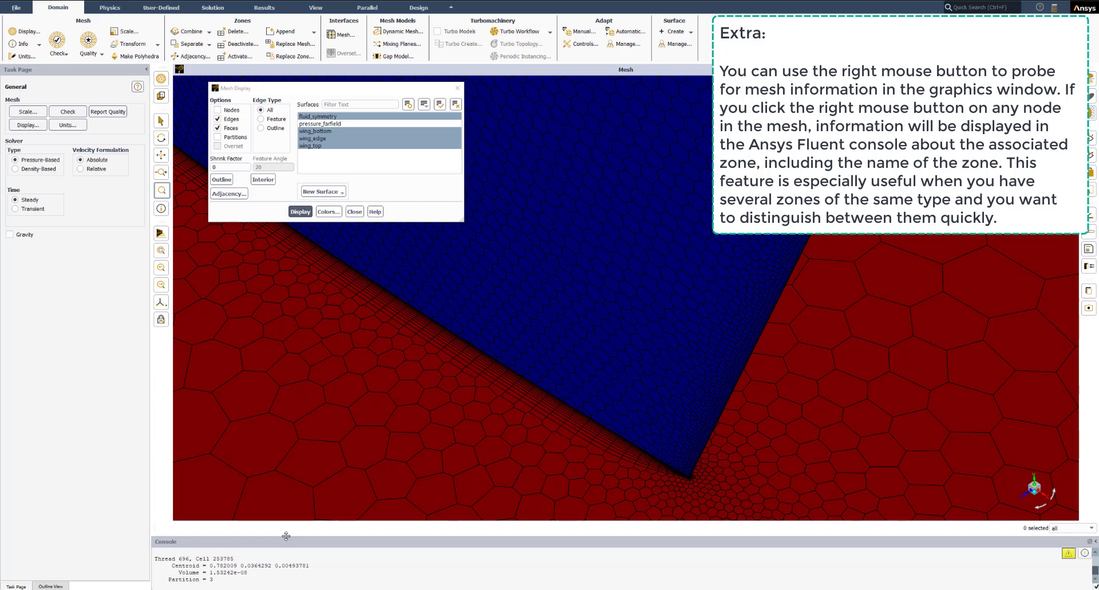
{"action": "left_click_drag", "start_coordinate": [288, 530], "coordinate": [291, 442]}
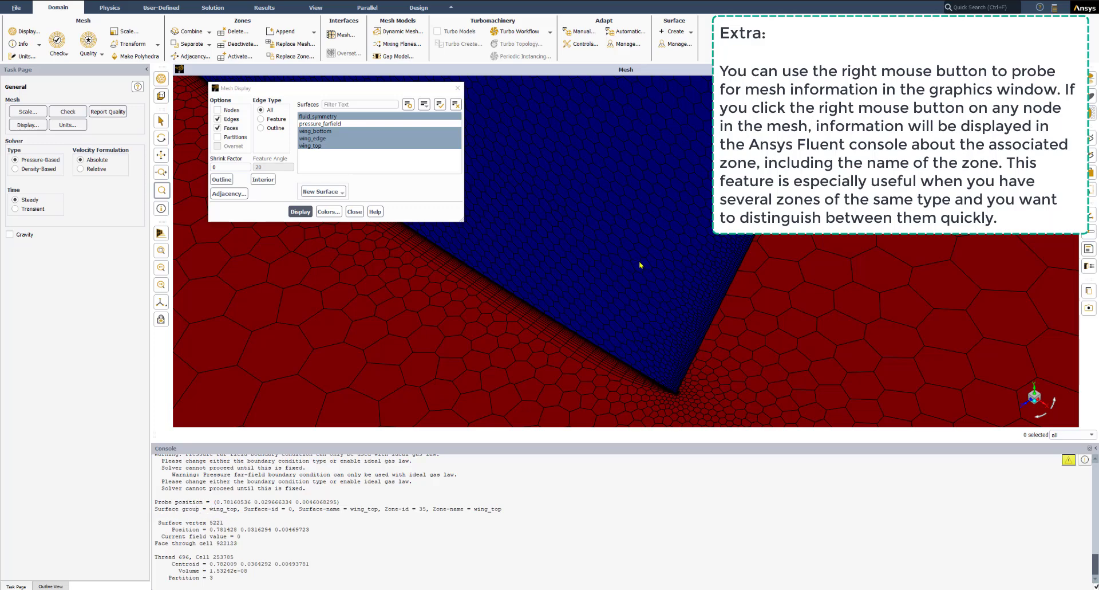
{"action": "left_click_drag", "start_coordinate": [641, 265], "coordinate": [615, 315]}
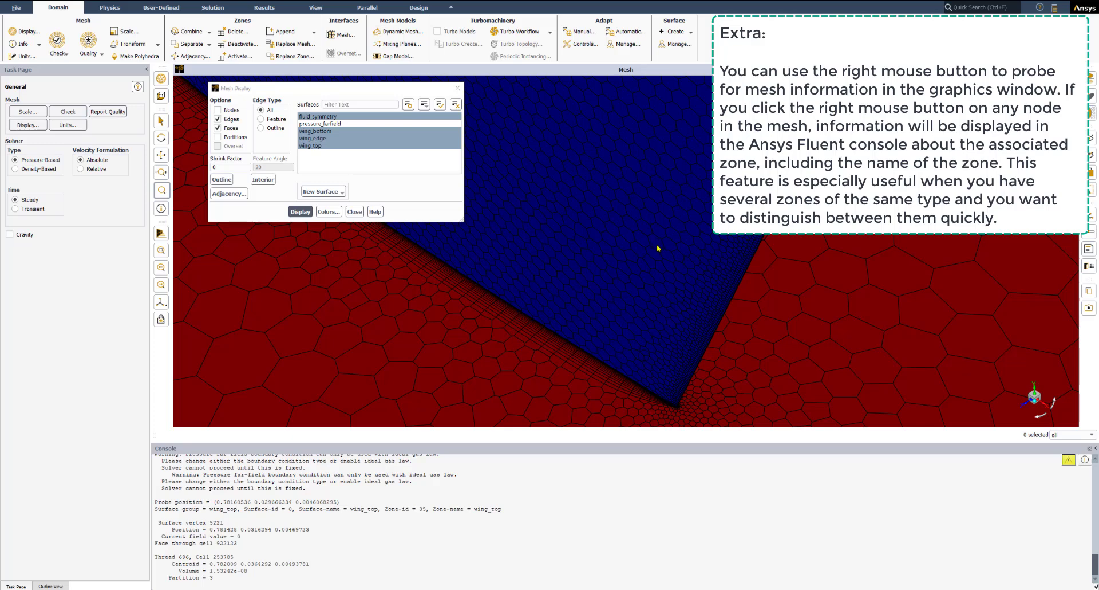
Probe a mesh point on the symmetry plane for its zone information and close the mesh display settings.
{"action": "right_click", "coordinate": [445, 368]}
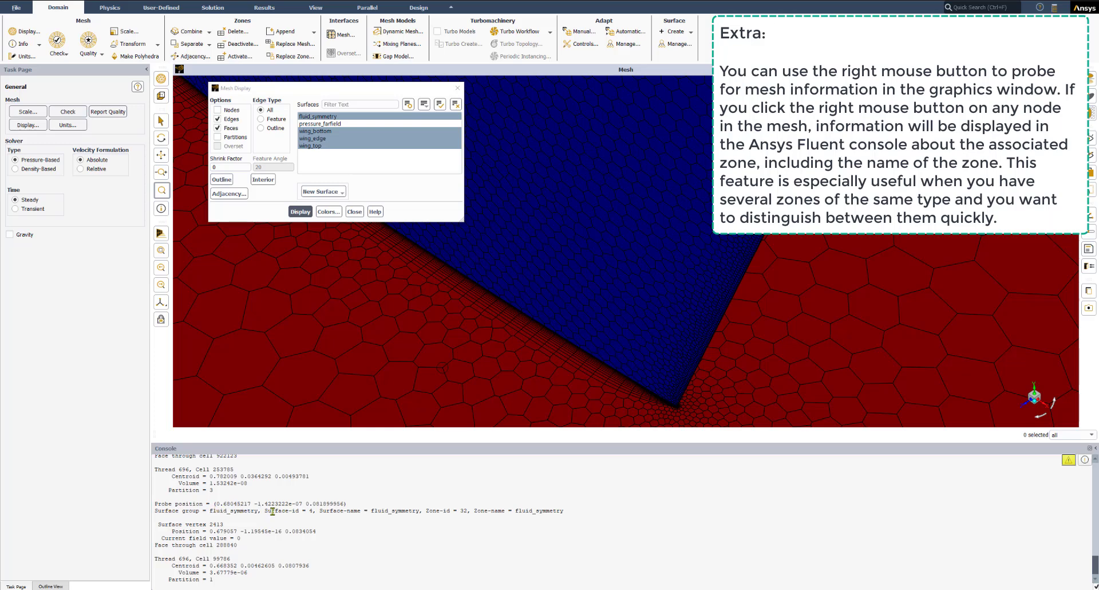
{"action": "left_click_drag", "start_coordinate": [268, 510], "coordinate": [299, 510]}
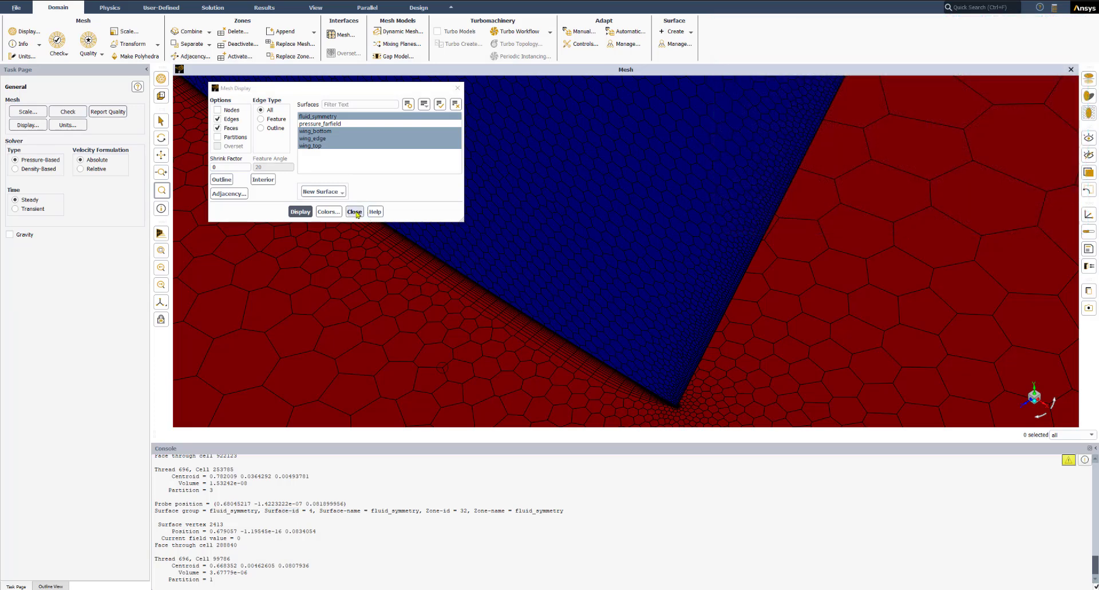
{"action": "left_click", "coordinate": [355, 212]}
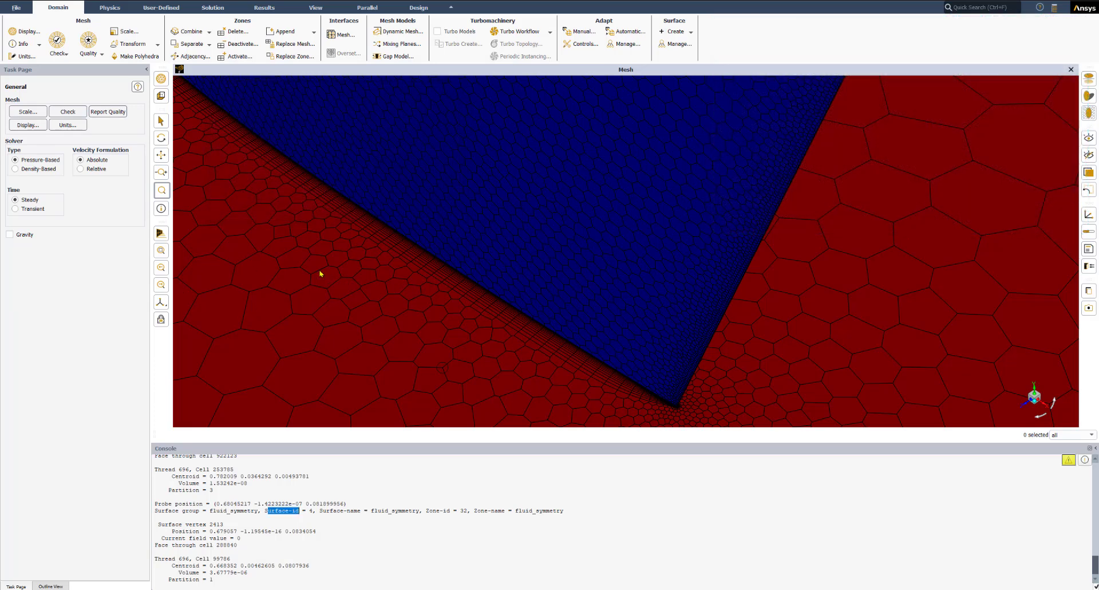
Select the pressure-based solver type in the general solver settings.
{"action": "scroll", "coordinate": [363, 277], "scroll_direction": "down", "scroll_amount": 3}
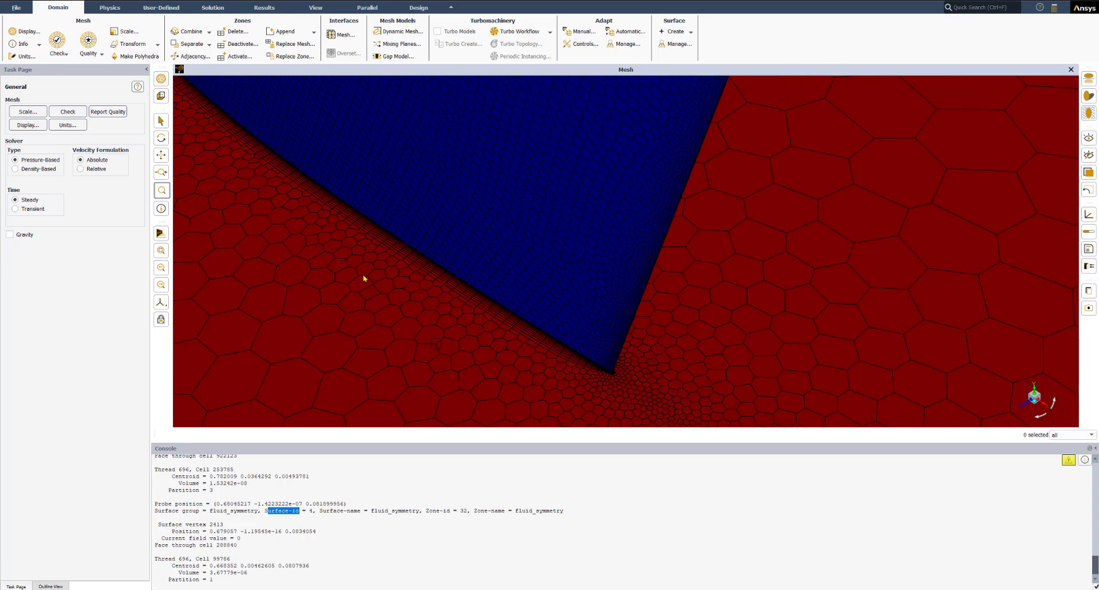
{"action": "scroll", "coordinate": [363, 277], "scroll_direction": "down", "scroll_amount": 3}
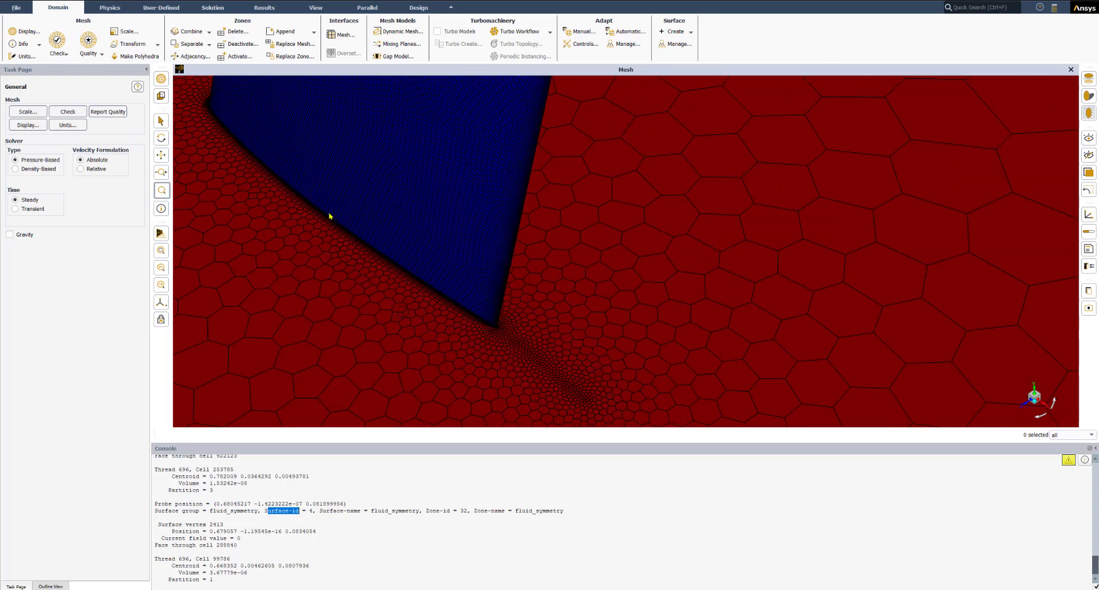
{"action": "key", "text": "ctrl"}
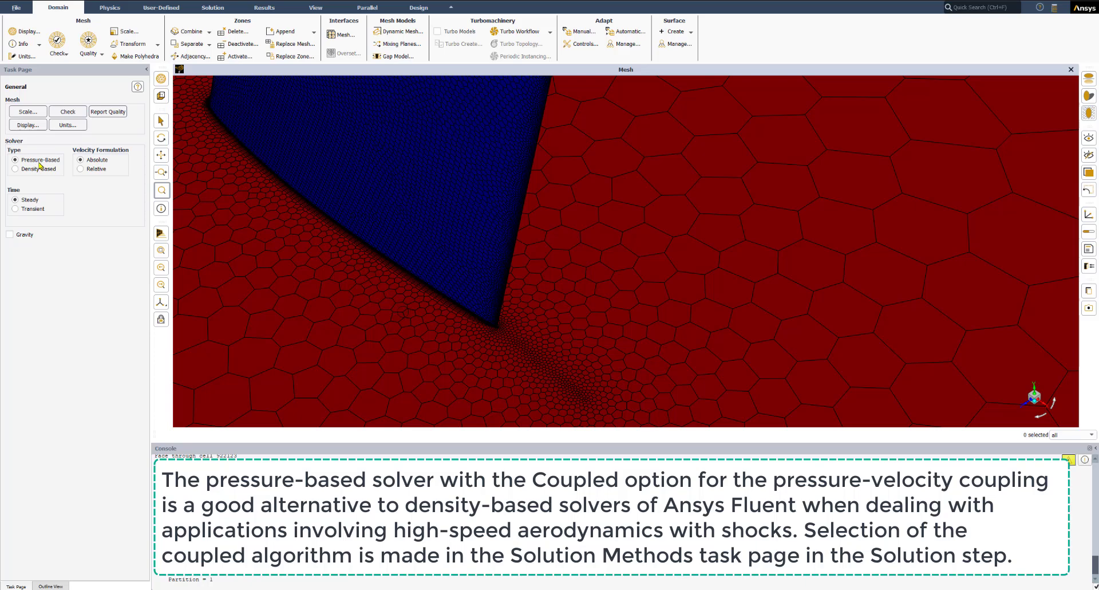
{"action": "left_click", "coordinate": [42, 160]}
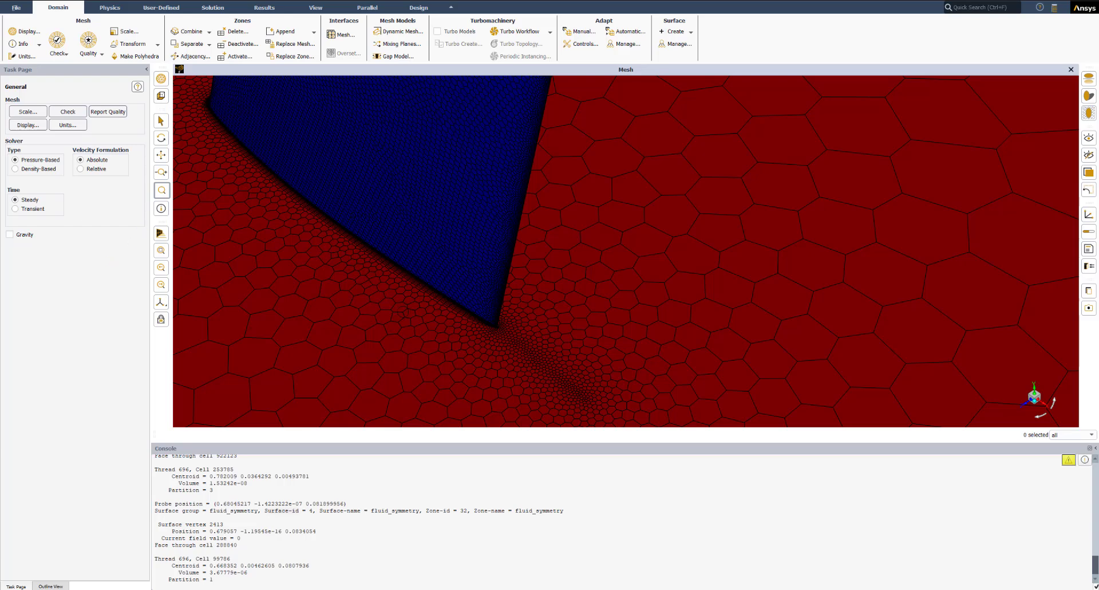
Enable the energy equation in the setup's physical models.
{"action": "left_click", "coordinate": [50, 586]}
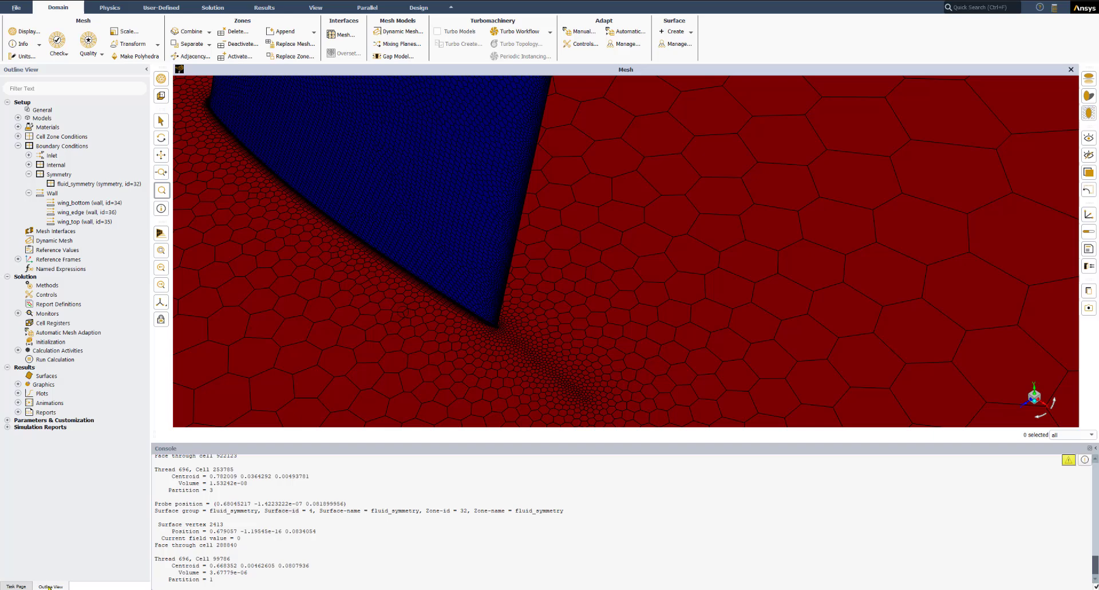
{"action": "left_click", "coordinate": [17, 117]}
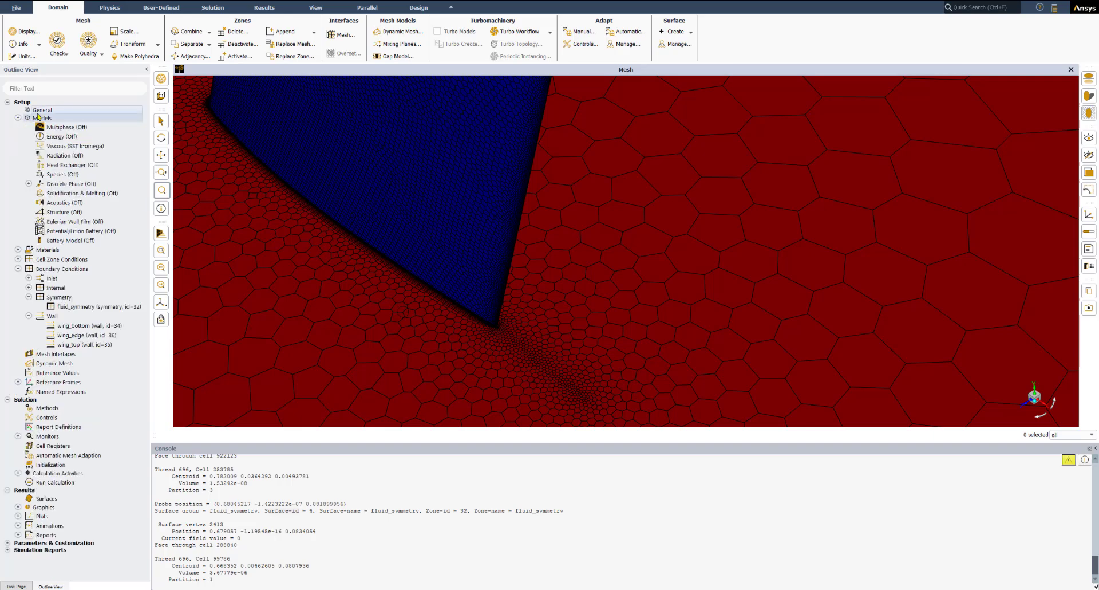
{"action": "double_click", "coordinate": [62, 136]}
{"action": "left_click_drag", "start_coordinate": [567, 274], "coordinate": [254, 166]}
{"action": "left_click", "coordinate": [231, 184]}
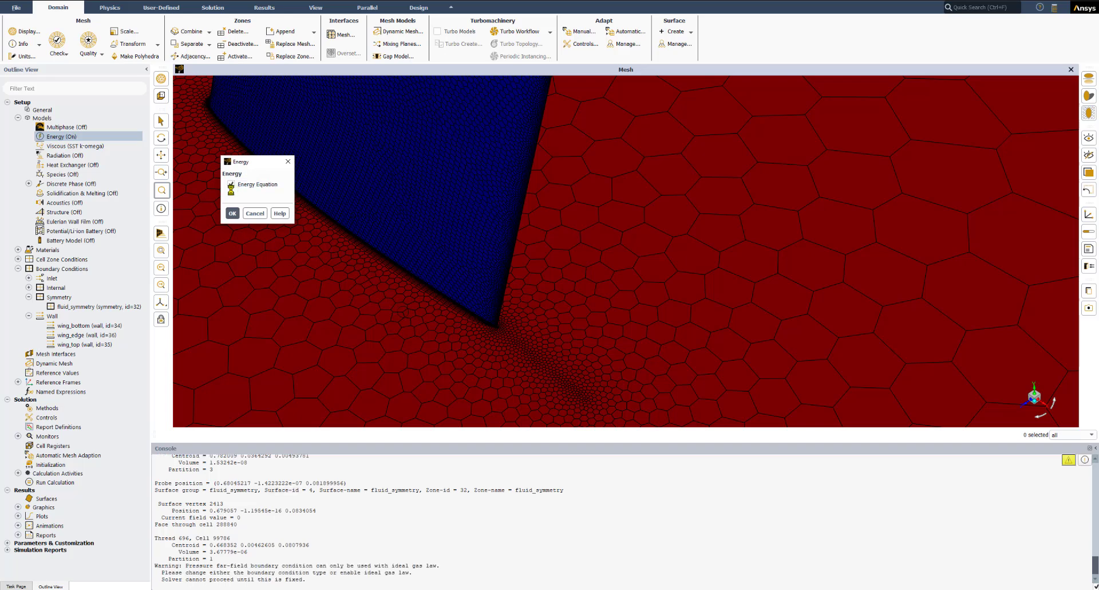
{"action": "left_click", "coordinate": [233, 213]}
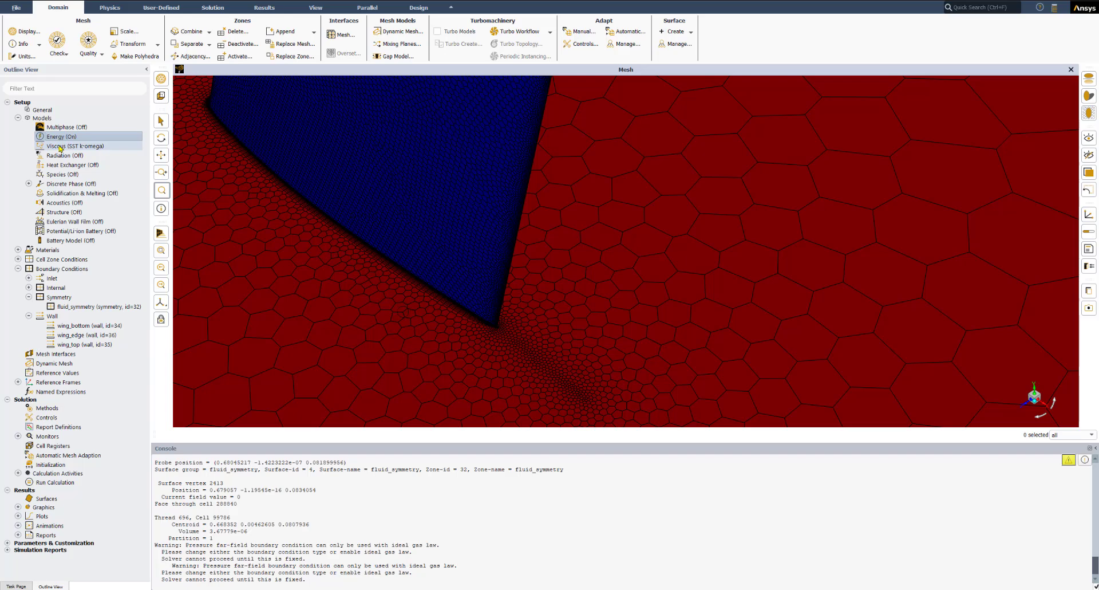
Open the viscous model settings and accept the SST k-omega turbulence model with the production limiter.
{"action": "key", "text": "ctrl"}
{"action": "left_click", "coordinate": [76, 147]}
{"action": "right_click", "coordinate": [75, 147]}
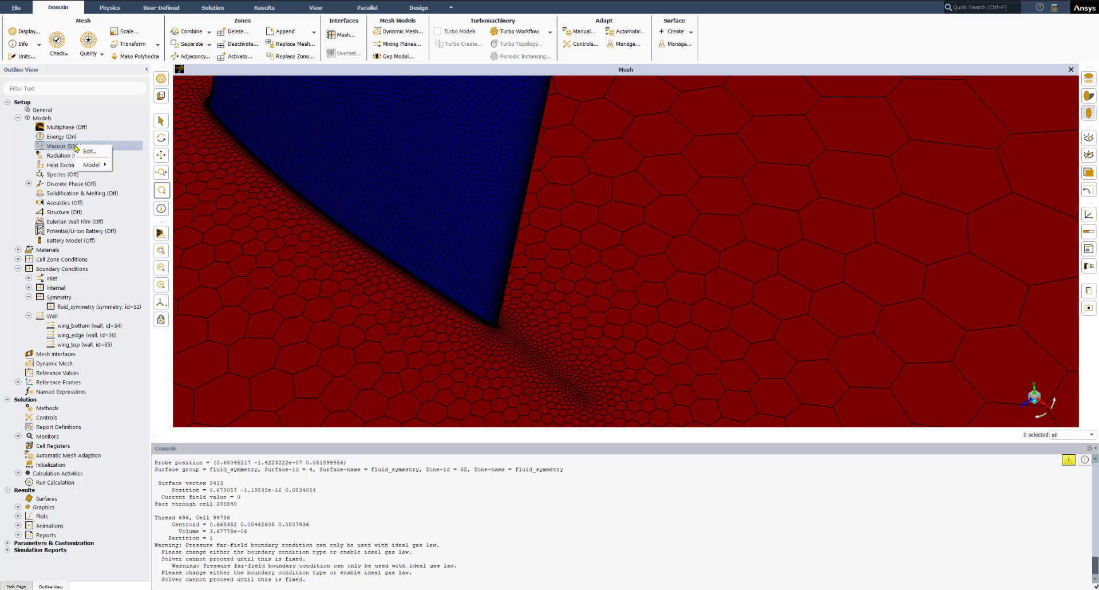
{"action": "left_click", "coordinate": [87, 151]}
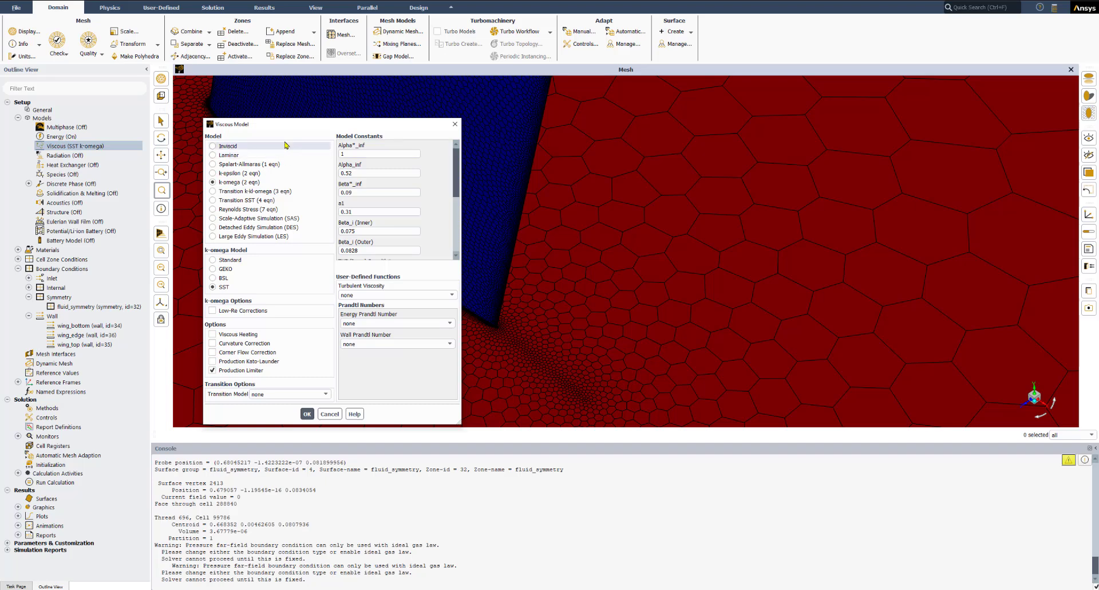
{"action": "left_click_drag", "start_coordinate": [265, 125], "coordinate": [271, 114]}
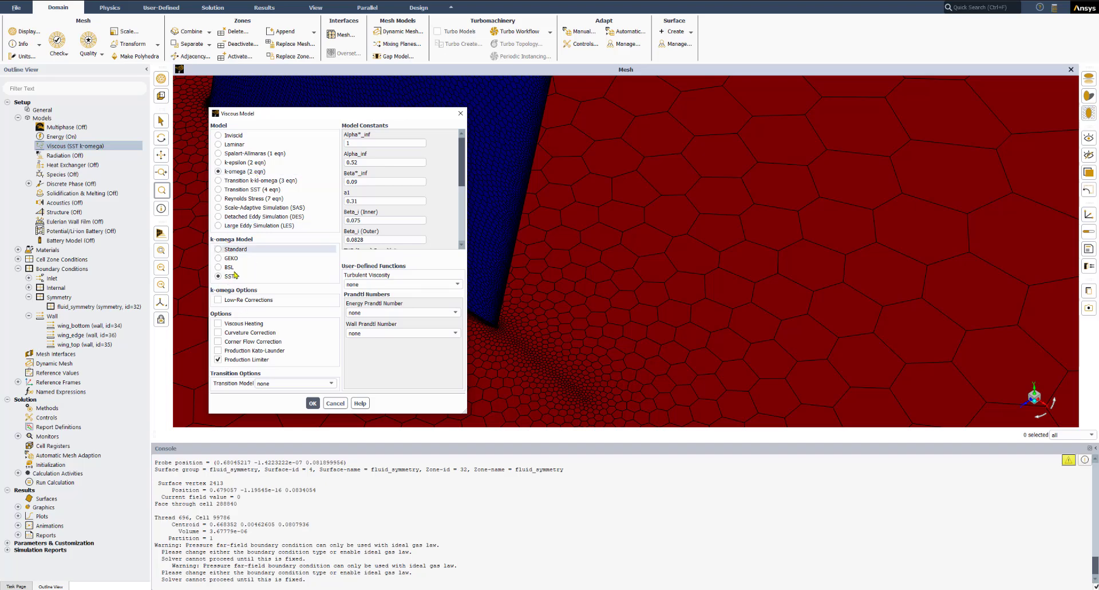
{"action": "left_click", "coordinate": [314, 404]}
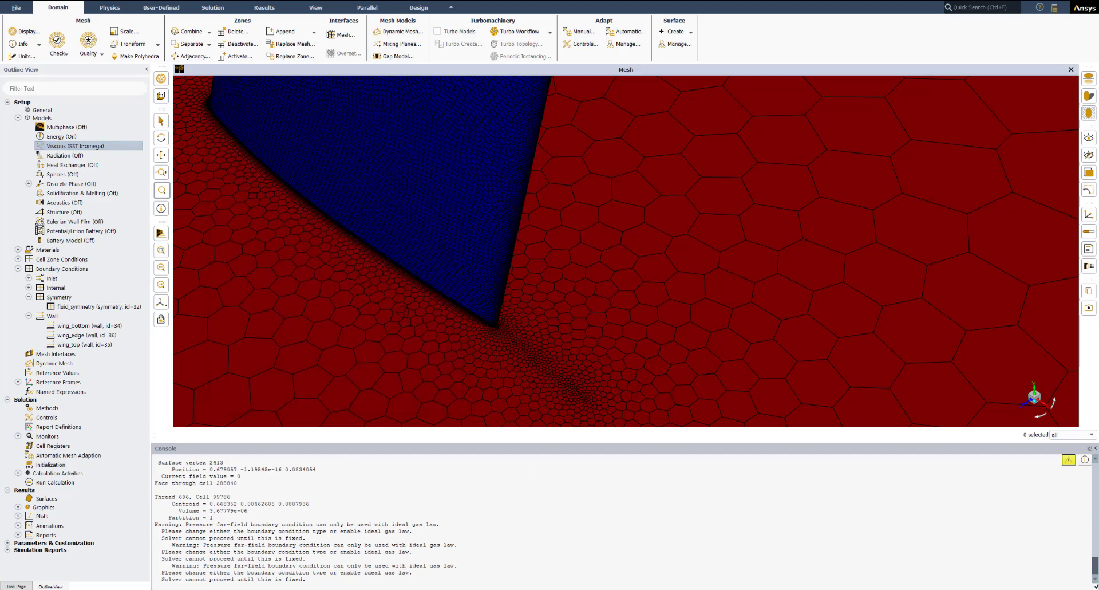
Open the fluid material air for editing so that all of its properties are in view.
{"action": "left_click", "coordinate": [18, 118]}
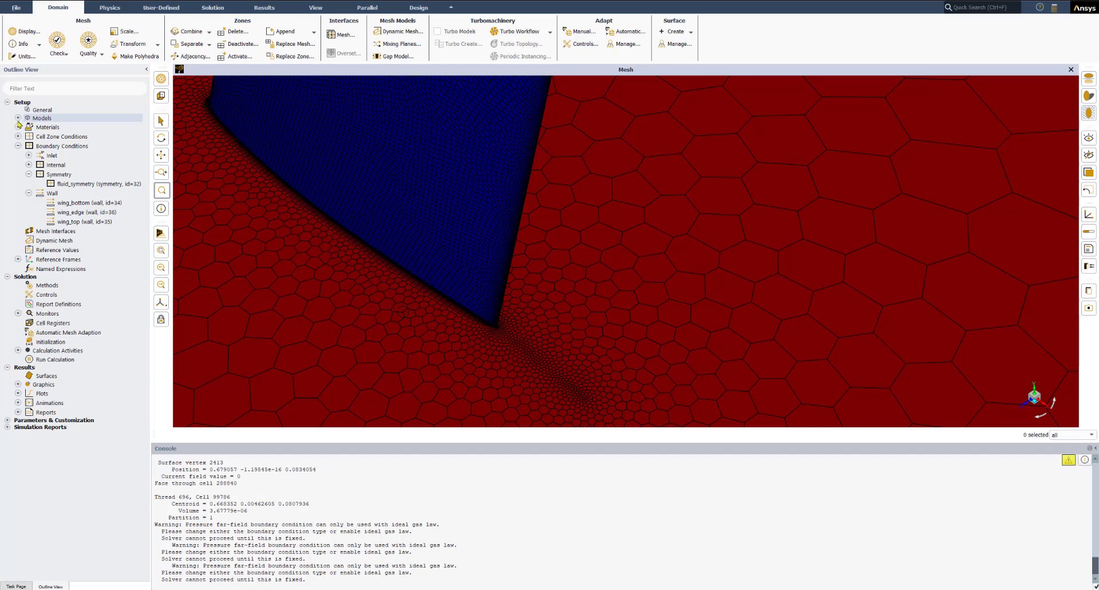
{"action": "left_click", "coordinate": [18, 127]}
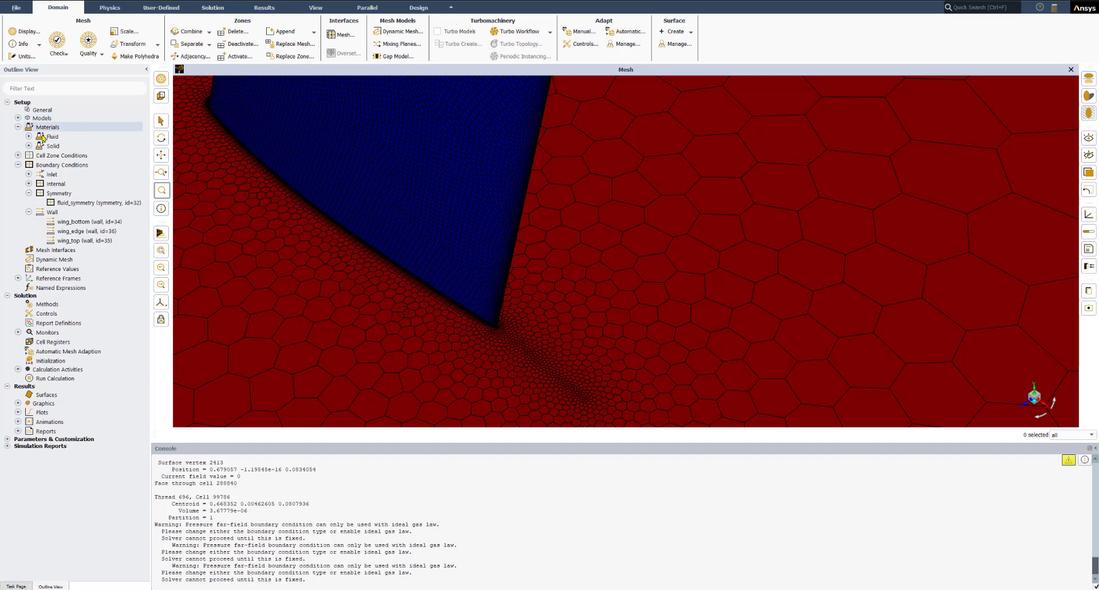
{"action": "left_click", "coordinate": [28, 137]}
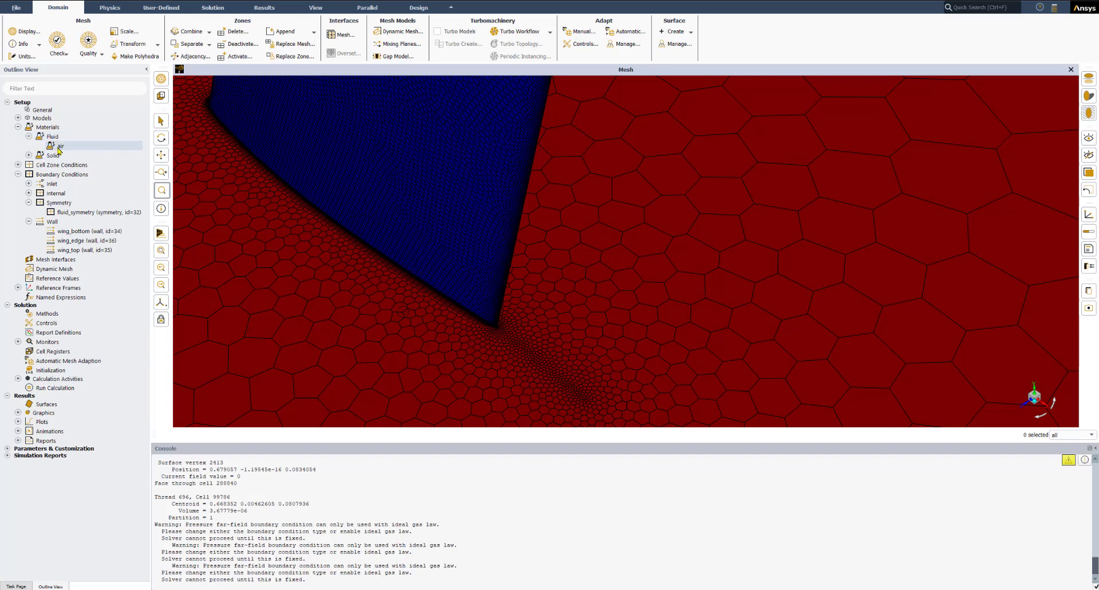
{"action": "left_click", "coordinate": [60, 146]}
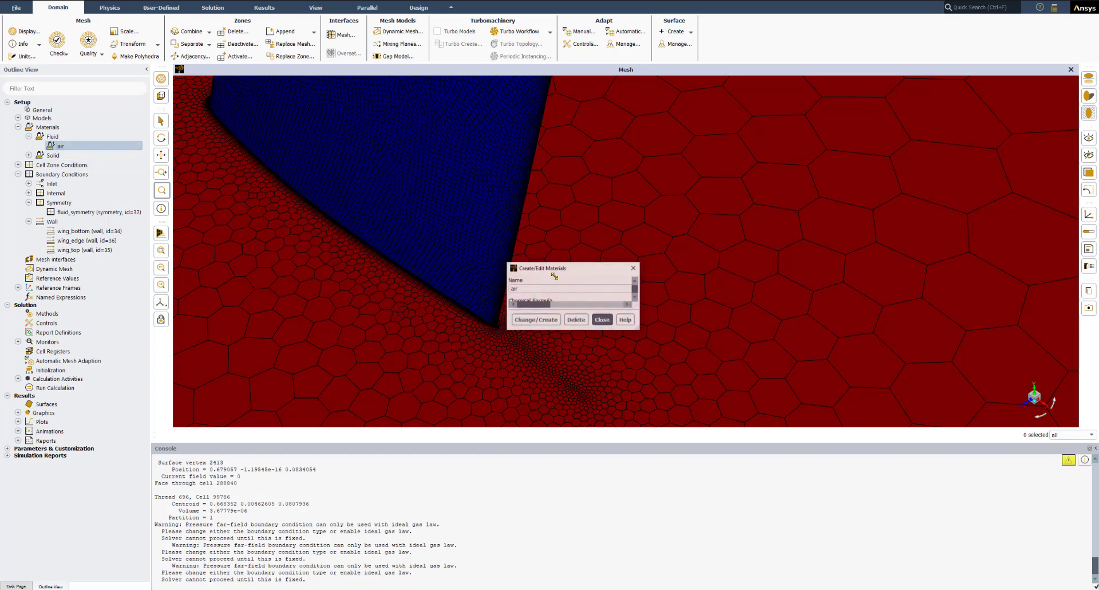
{"action": "left_click_drag", "start_coordinate": [561, 273], "coordinate": [247, 163]}
{"action": "left_click", "coordinate": [210, 181]}
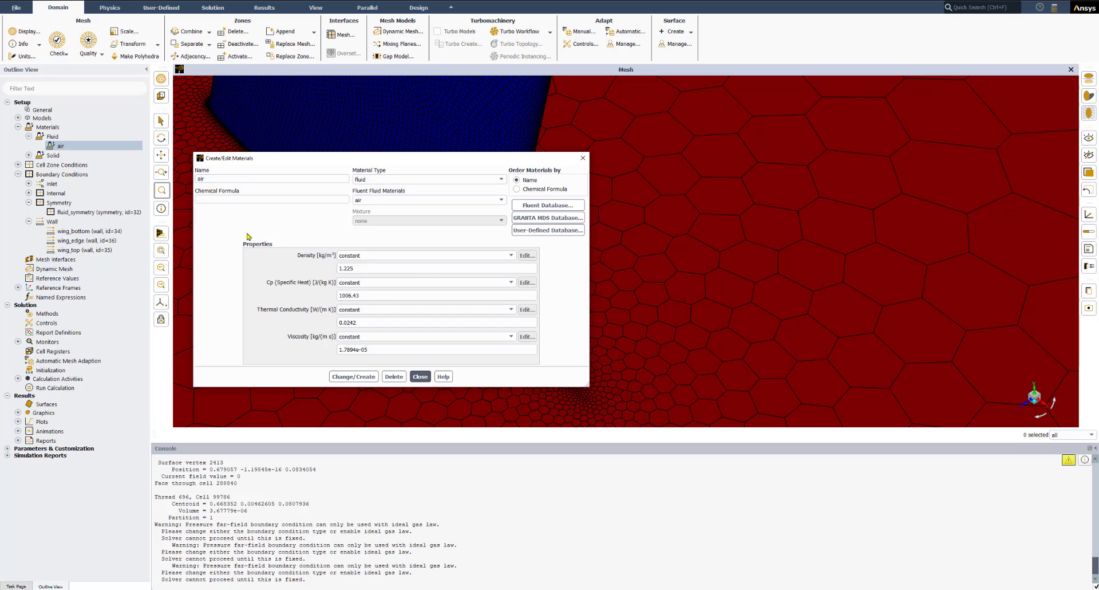
{"action": "left_click", "coordinate": [209, 179]}
{"action": "left_click_drag", "start_coordinate": [429, 154], "coordinate": [409, 136]}
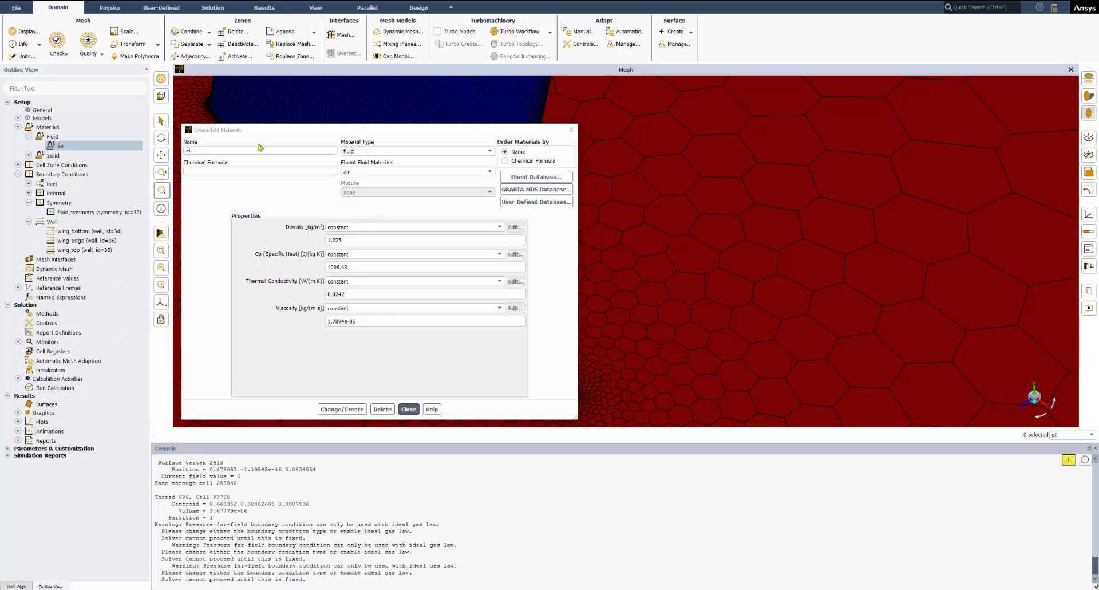
Look through the available density methods for air and expand the list of physical models.
{"action": "left_click", "coordinate": [348, 228]}
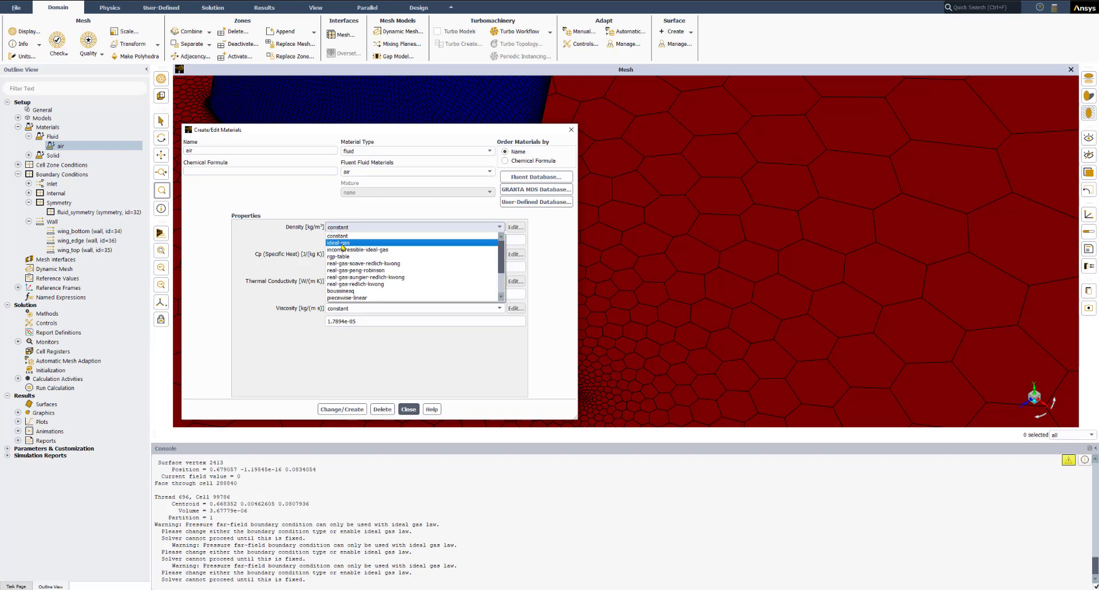
{"action": "key", "text": "Escape"}
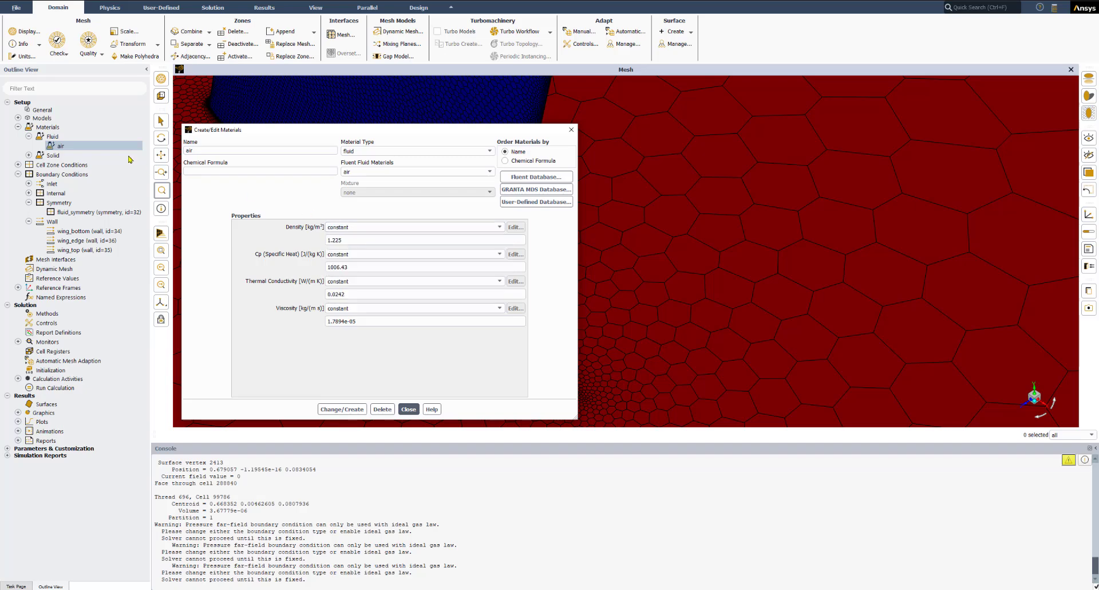
{"action": "left_click", "coordinate": [17, 118]}
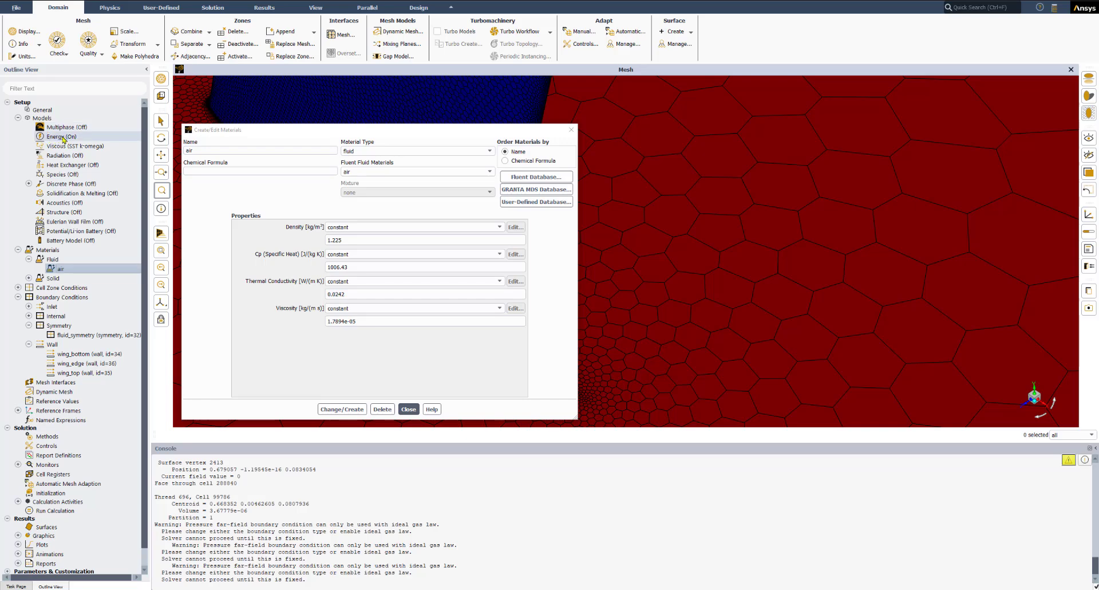
{"action": "left_click", "coordinate": [344, 228]}
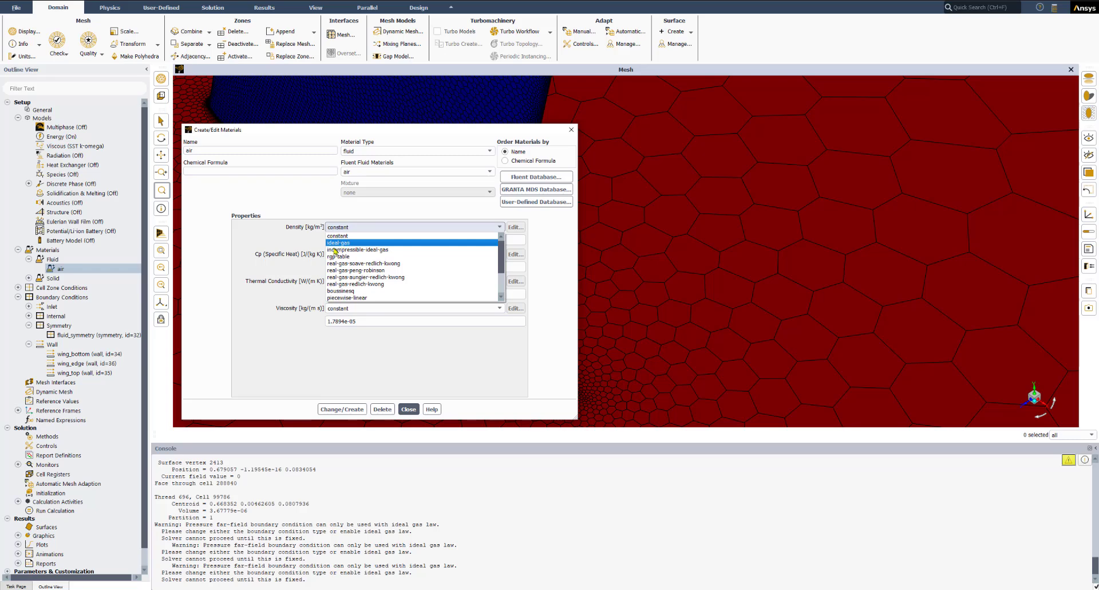
{"action": "left_click", "coordinate": [316, 209]}
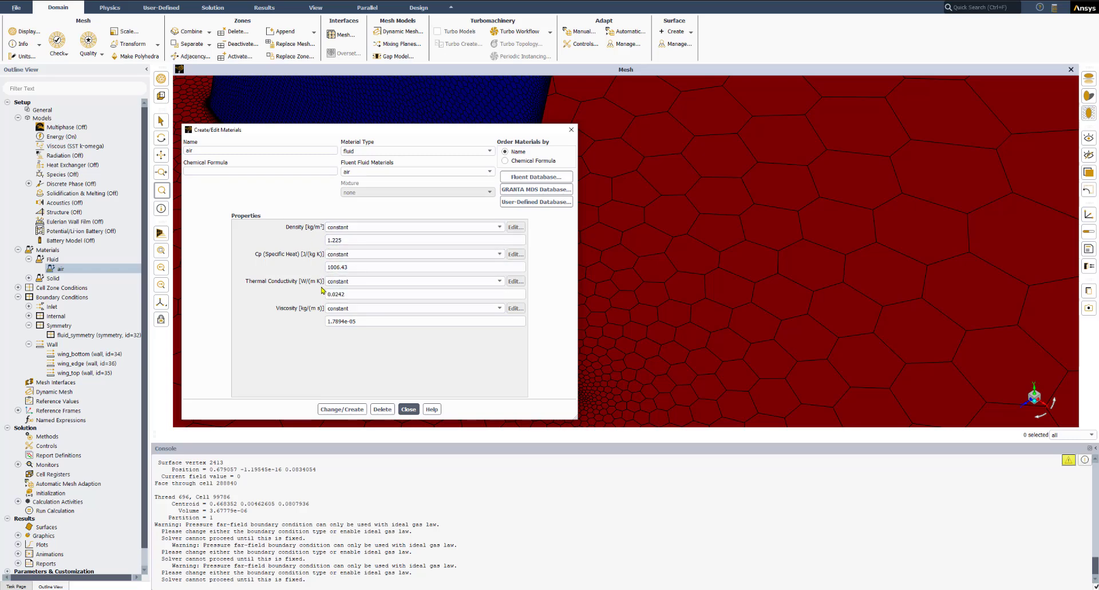
Disable the energy equation and set air's density to ideal-gas with the energy model off.
{"action": "double_click", "coordinate": [60, 138]}
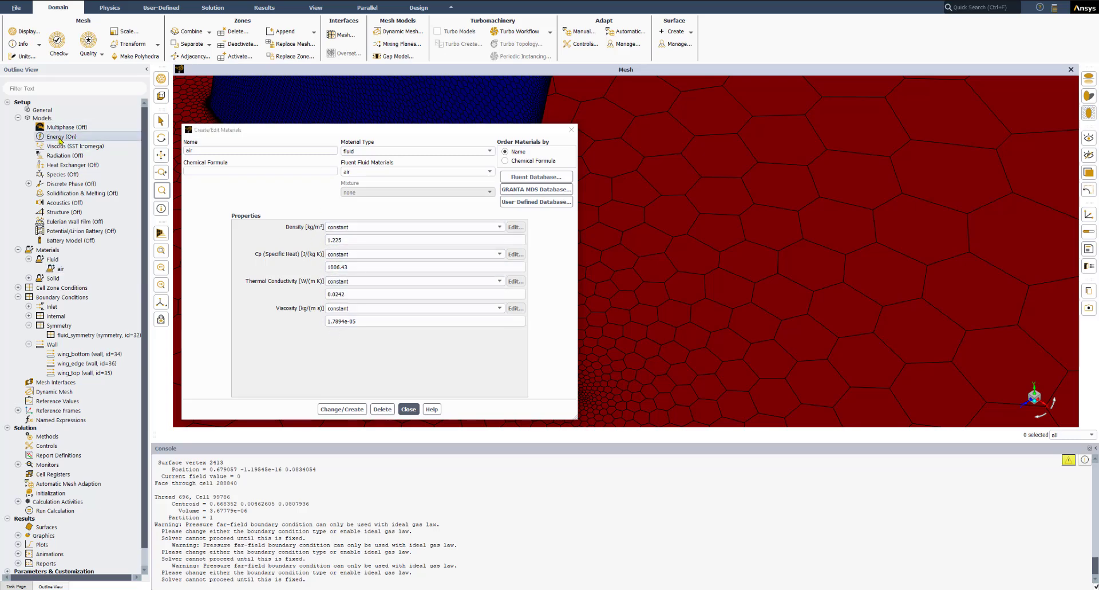
{"action": "left_click_drag", "start_coordinate": [246, 166], "coordinate": [779, 186]}
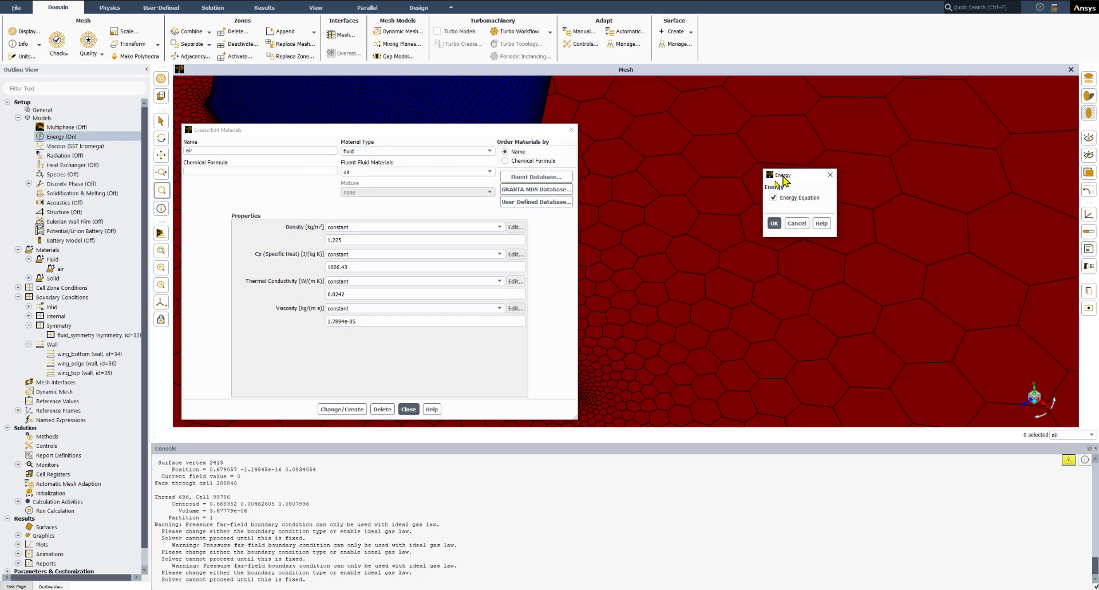
{"action": "left_click", "coordinate": [765, 203]}
{"action": "left_click", "coordinate": [766, 231]}
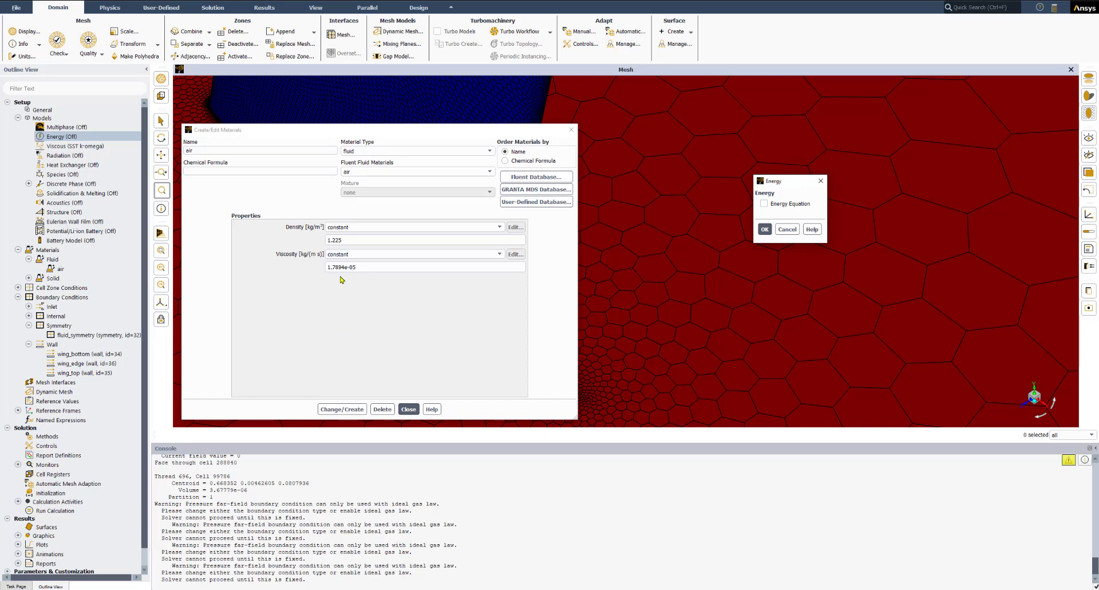
{"action": "left_click", "coordinate": [765, 231]}
{"action": "left_click", "coordinate": [336, 226]}
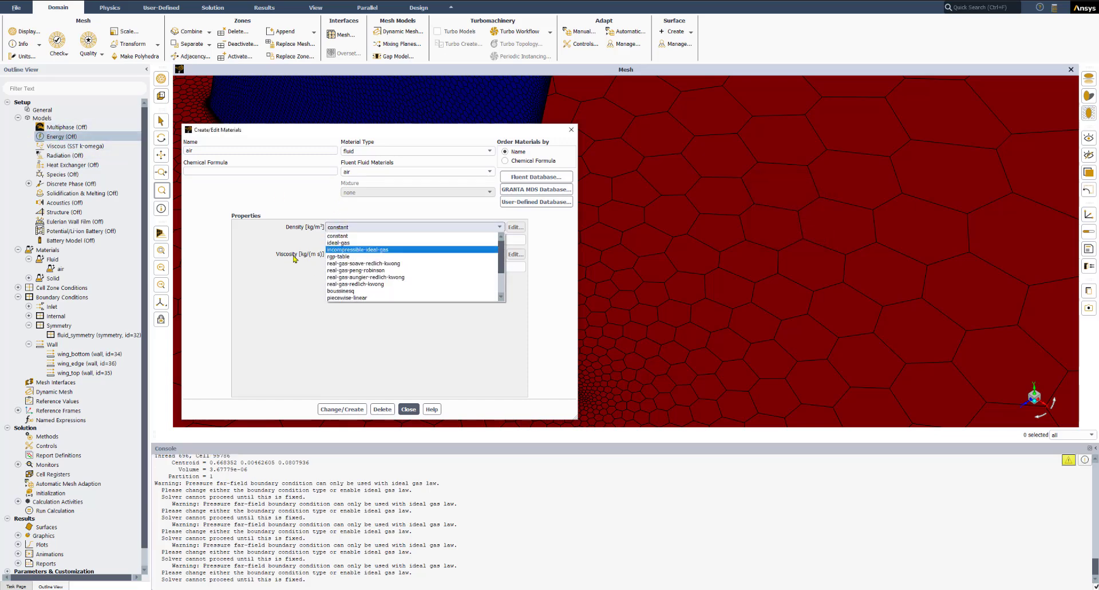
{"action": "left_click", "coordinate": [335, 242]}
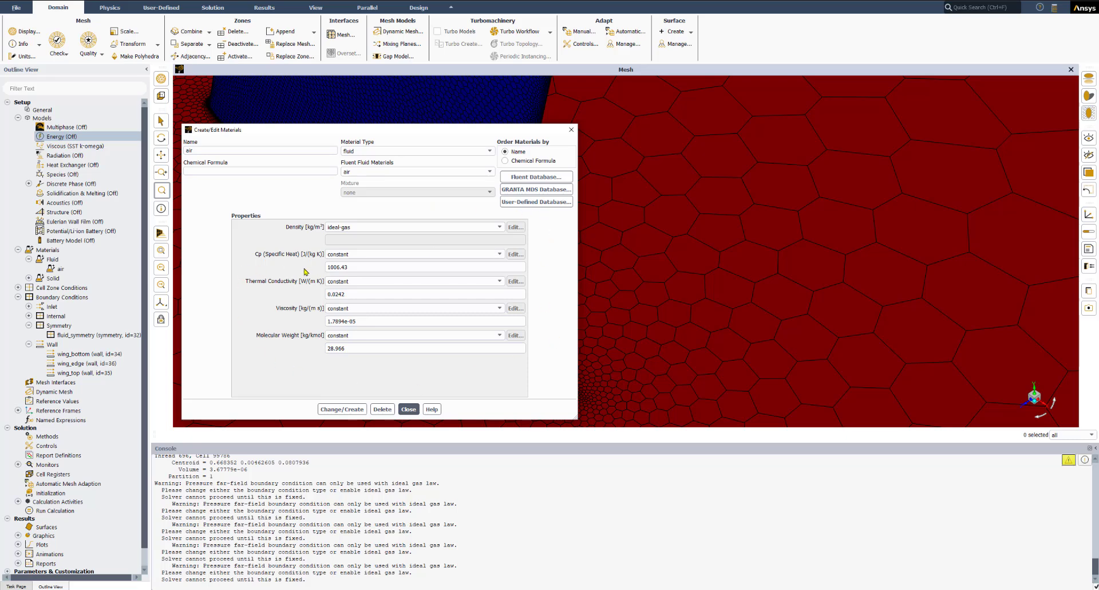
Enable the energy equation again and set air's density to ideal-gas.
{"action": "double_click", "coordinate": [57, 136]}
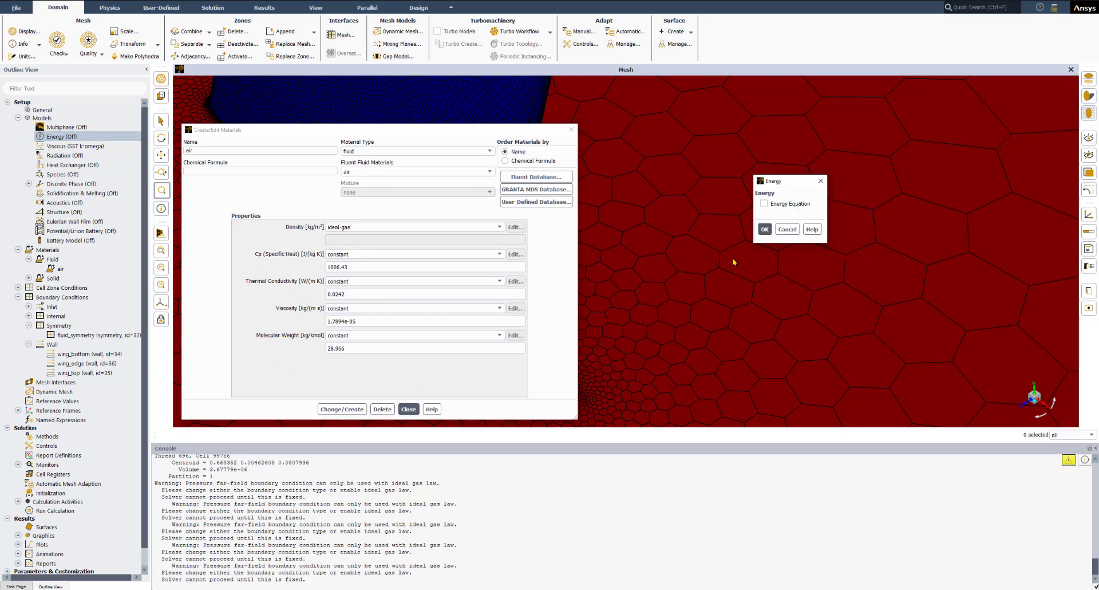
{"action": "left_click", "coordinate": [764, 204]}
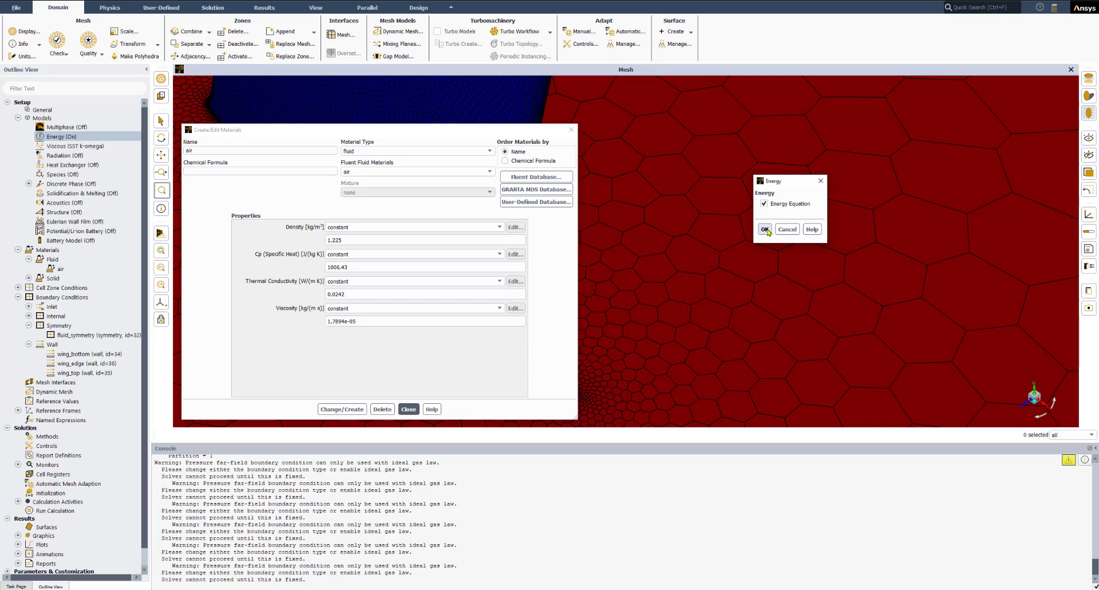
{"action": "left_click", "coordinate": [347, 228]}
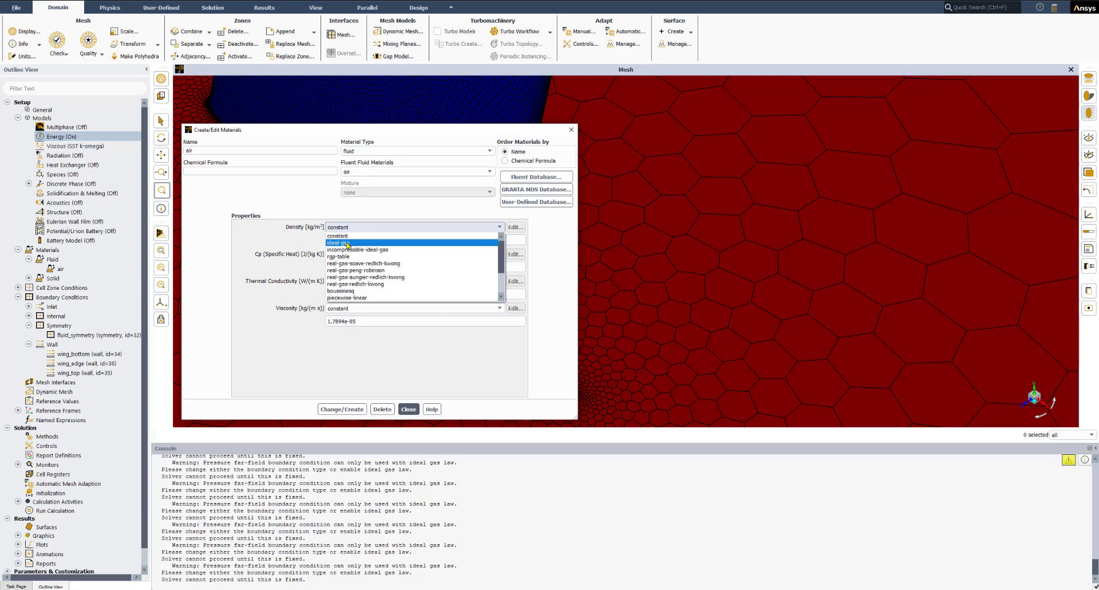
{"action": "left_click", "coordinate": [348, 243]}
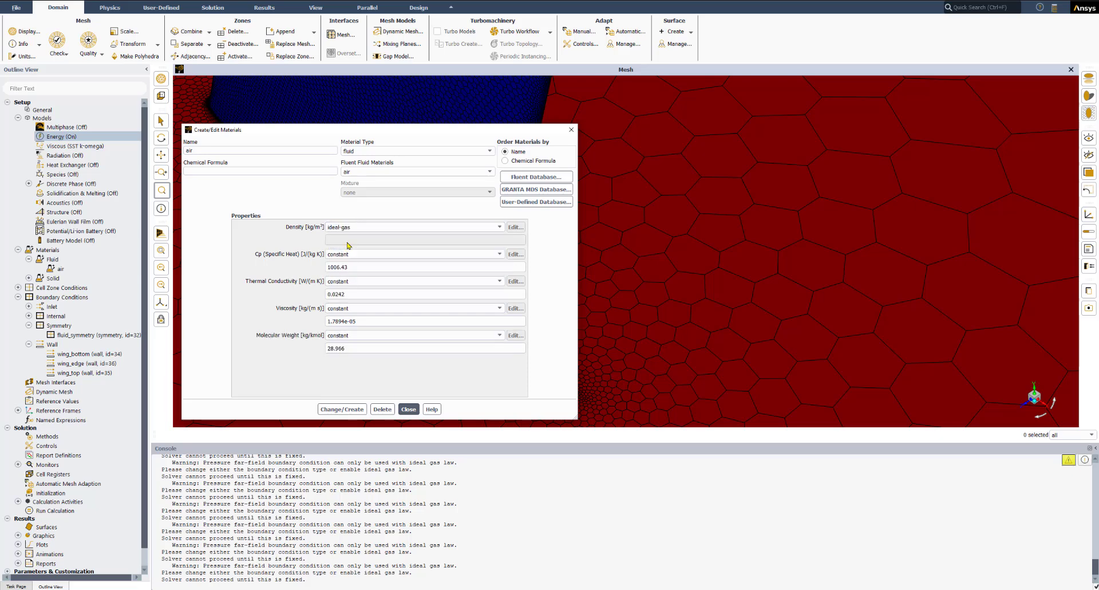
Set air's viscosity to the Sutherland law using the three coefficient method.
{"action": "left_click_drag", "start_coordinate": [326, 130], "coordinate": [320, 115]}
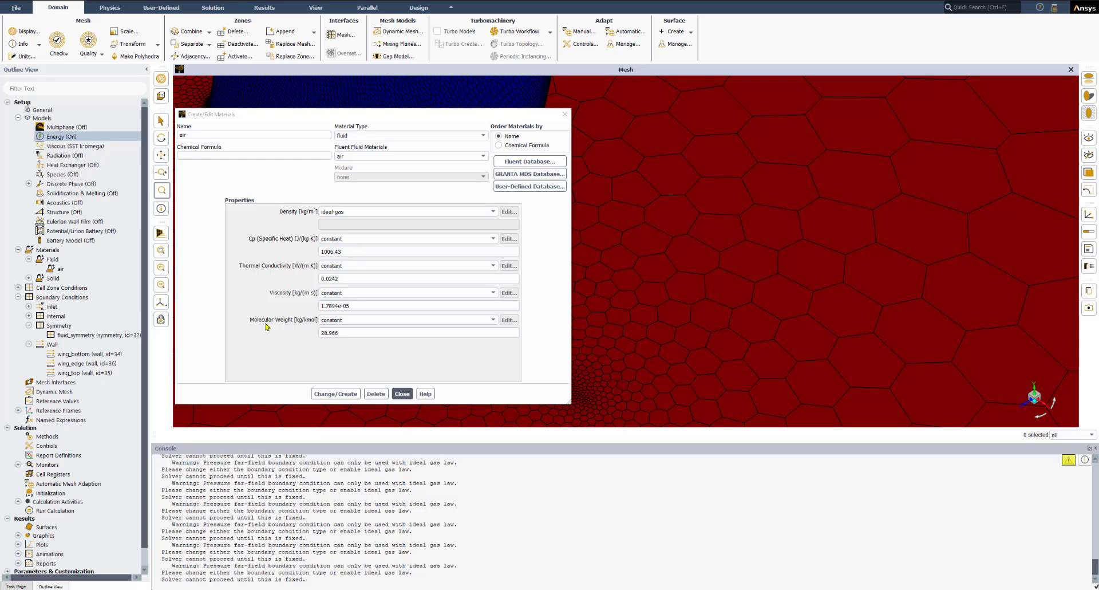
{"action": "left_click", "coordinate": [335, 292]}
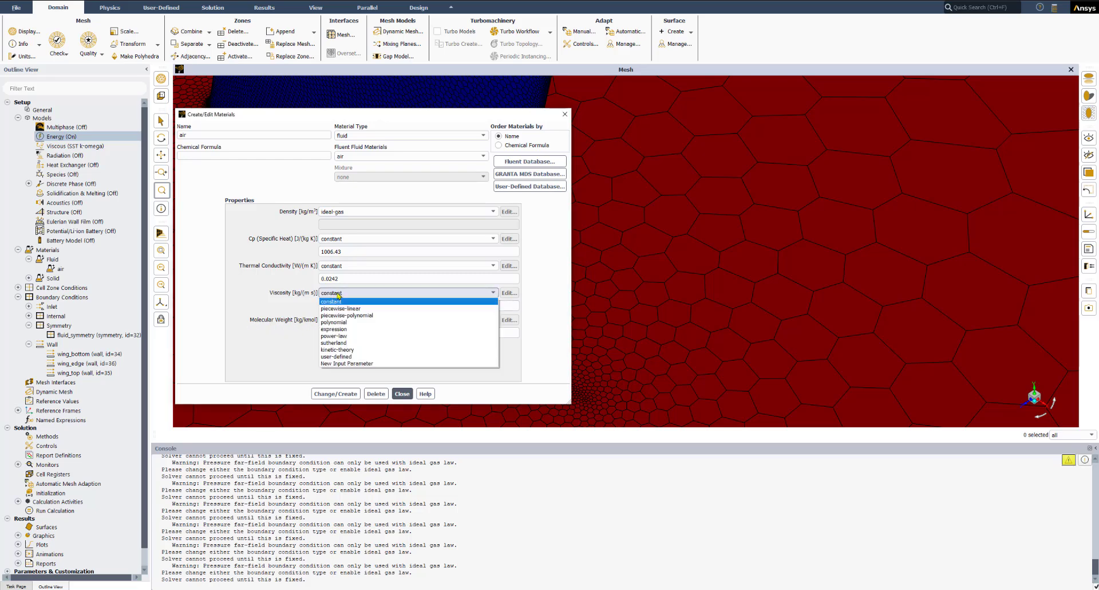
{"action": "left_click", "coordinate": [350, 343]}
{"action": "left_click_drag", "start_coordinate": [662, 279], "coordinate": [494, 174]}
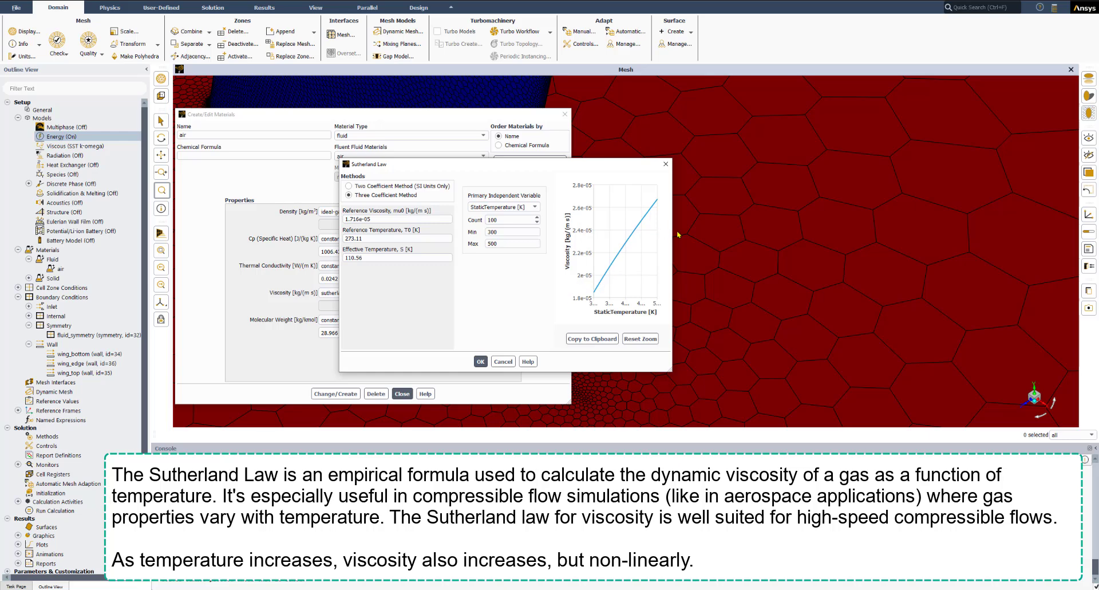
{"action": "left_click_drag", "start_coordinate": [672, 234], "coordinate": [791, 229]}
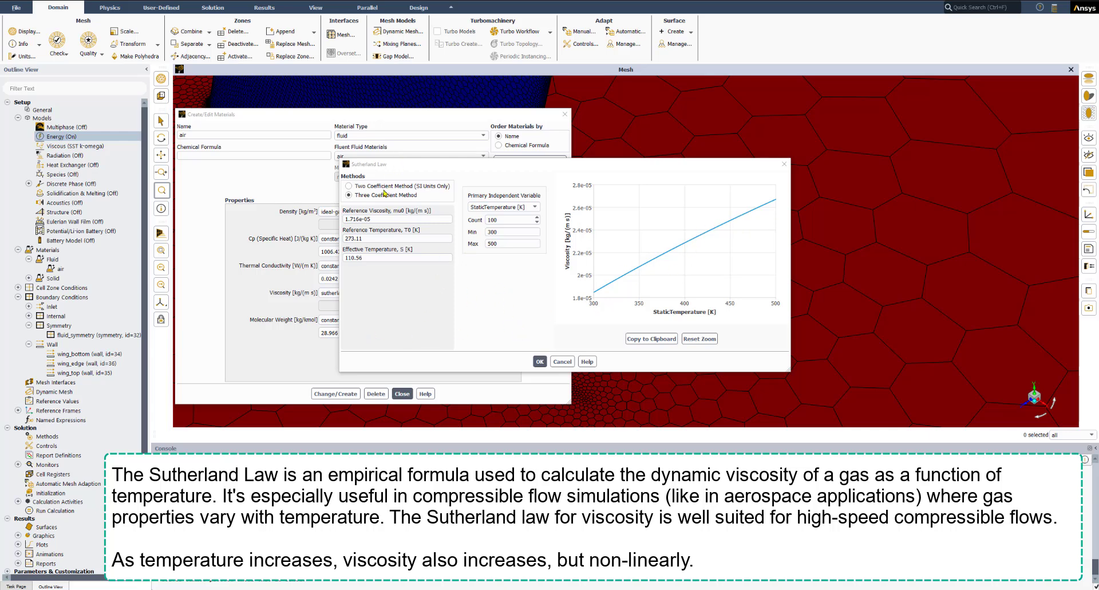
{"action": "left_click", "coordinate": [540, 363]}
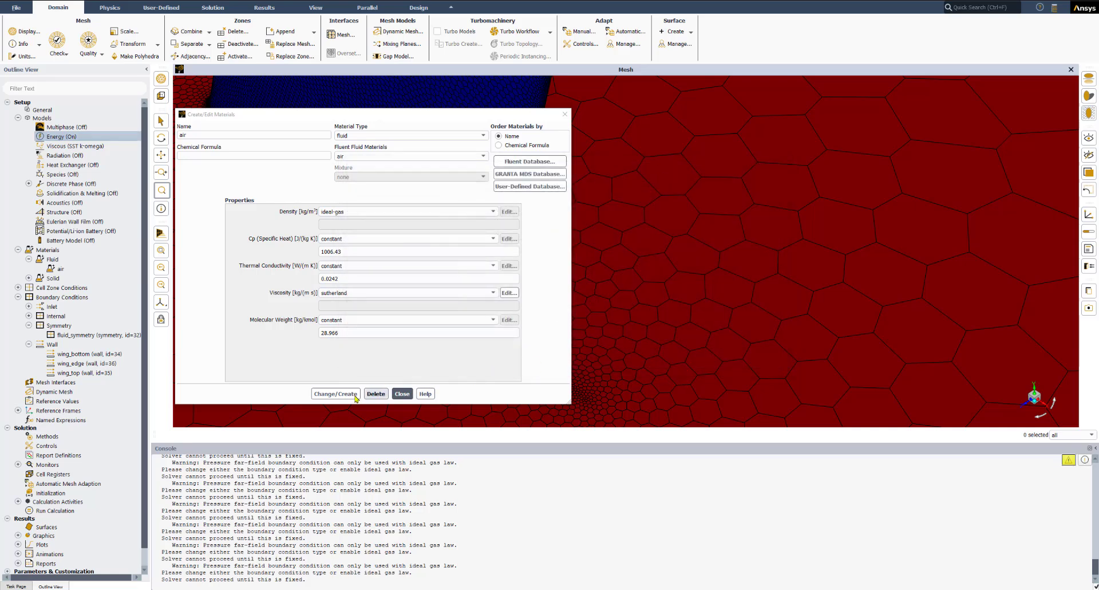
Apply the property changes to the fluid material air and close the material editor.
{"action": "left_click", "coordinate": [312, 393]}
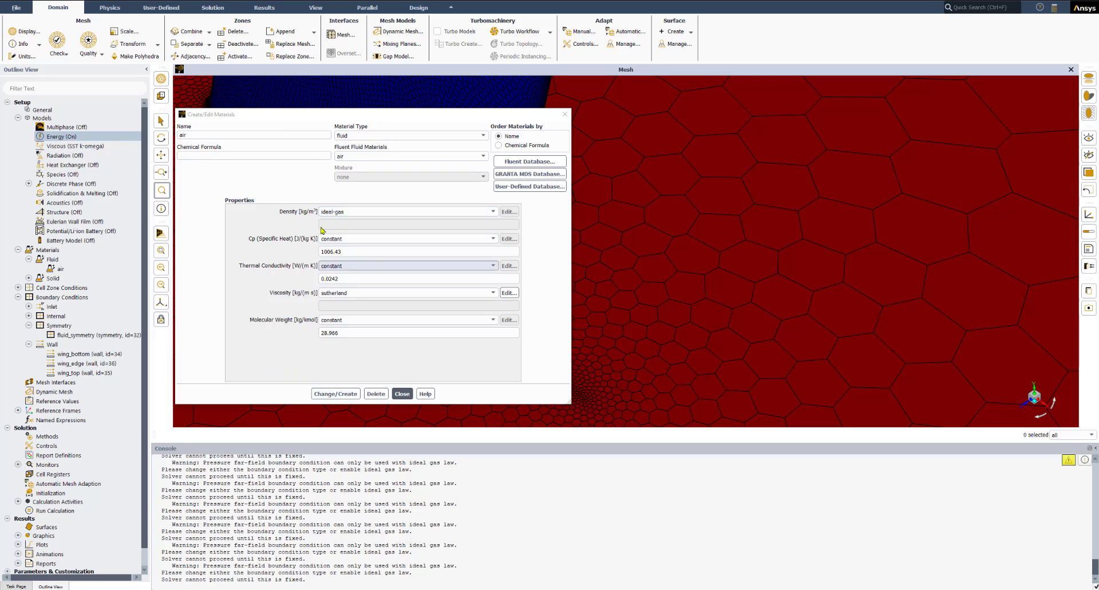
{"action": "left_click", "coordinate": [330, 394]}
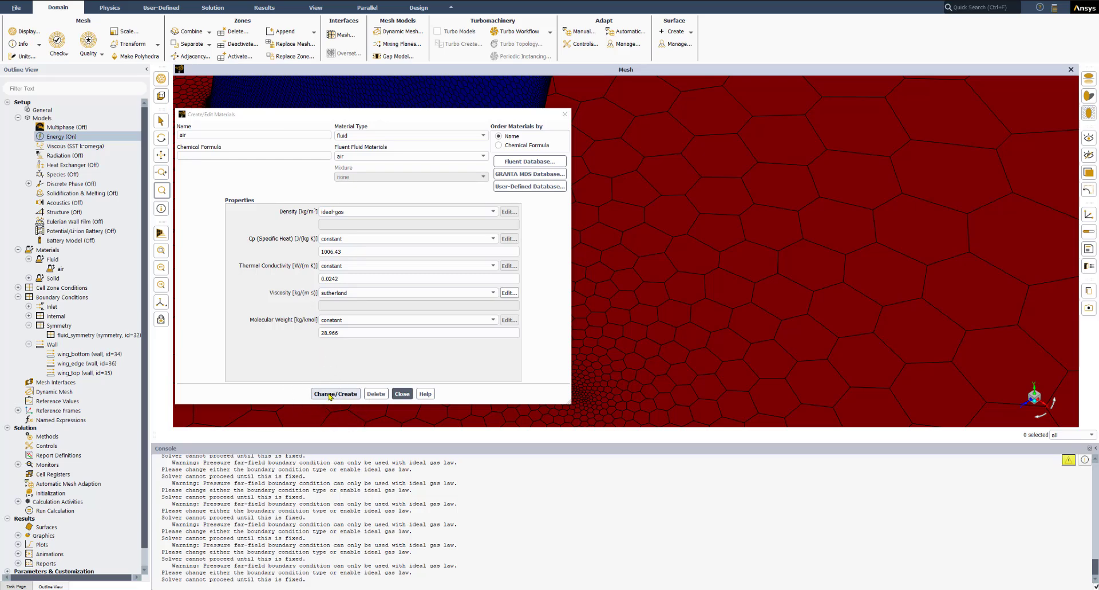
{"action": "left_click", "coordinate": [329, 394]}
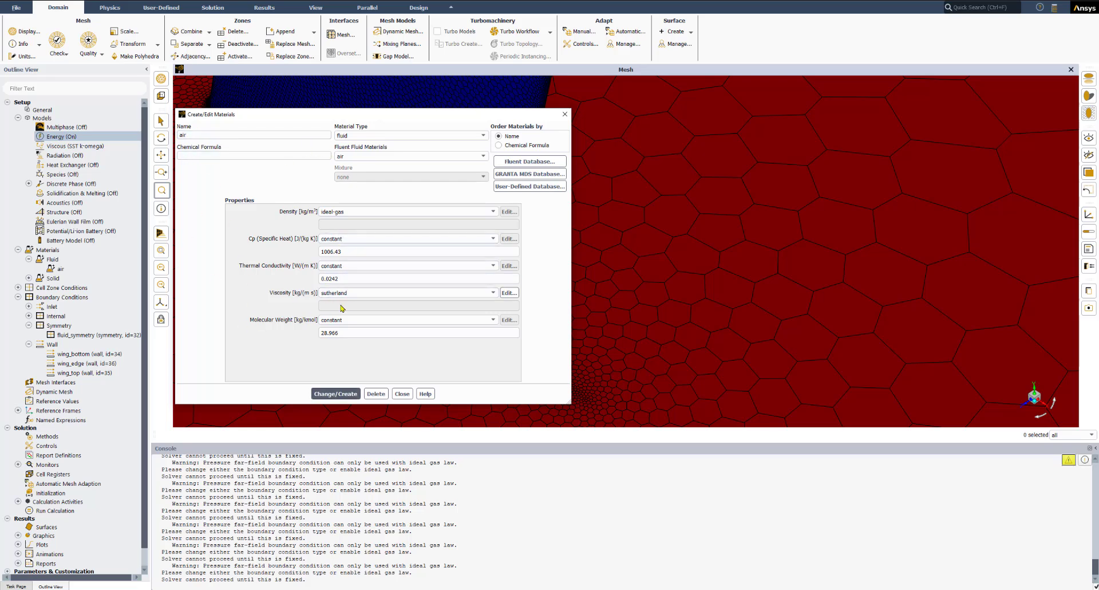
{"action": "left_click", "coordinate": [402, 394]}
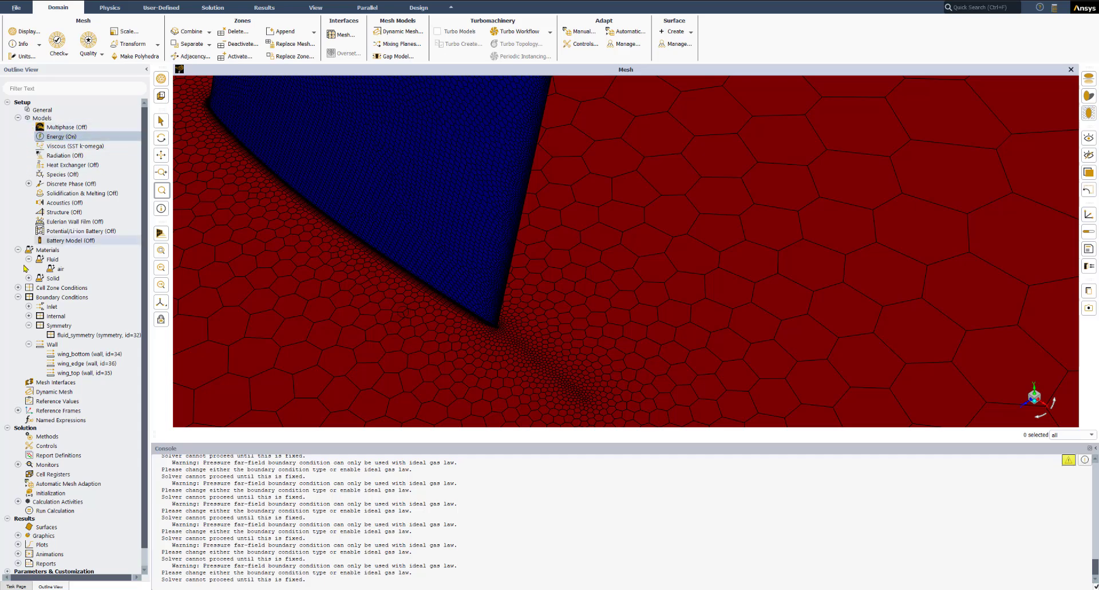
Collapse the models, materials, symmetry and wall branches of the outline and expand the inlet boundaries.
{"action": "left_click", "coordinate": [18, 118]}
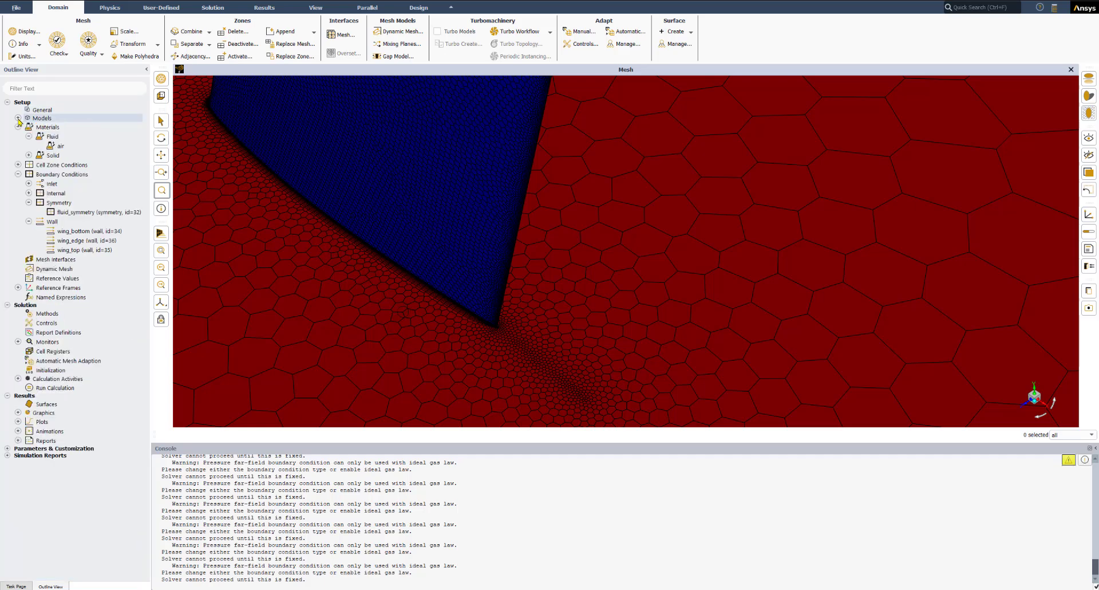
{"action": "left_click", "coordinate": [18, 127]}
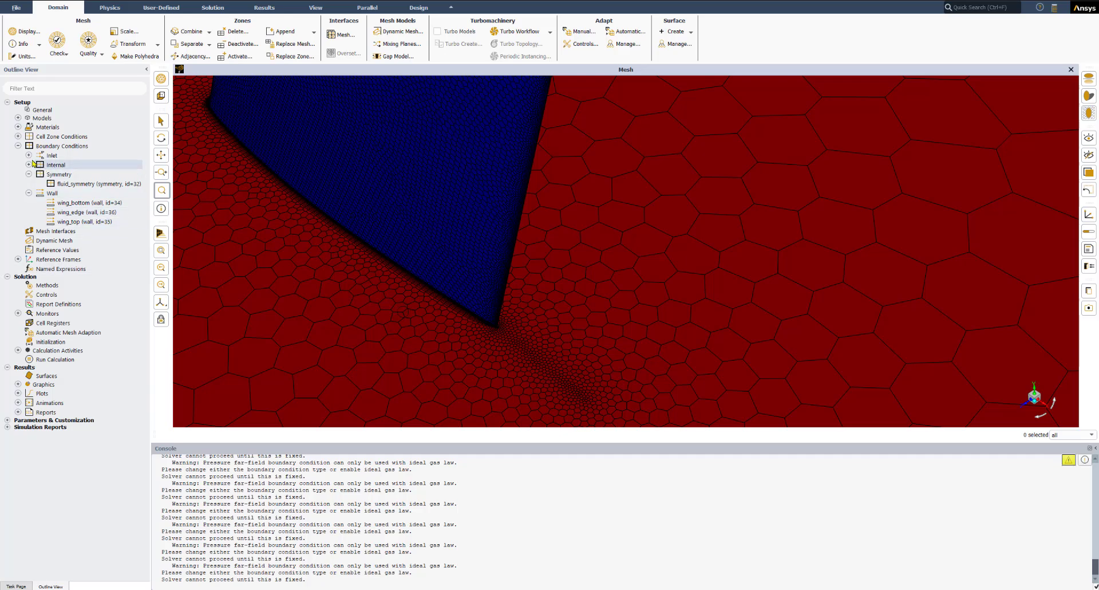
{"action": "left_click", "coordinate": [29, 174]}
{"action": "left_click", "coordinate": [29, 184]}
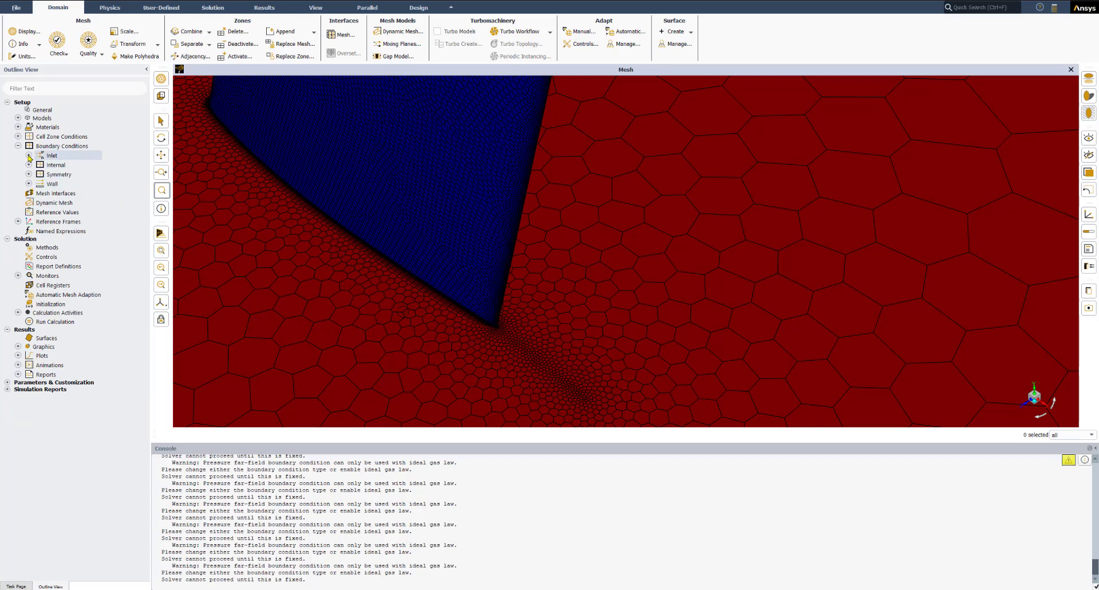
{"action": "left_click", "coordinate": [29, 155]}
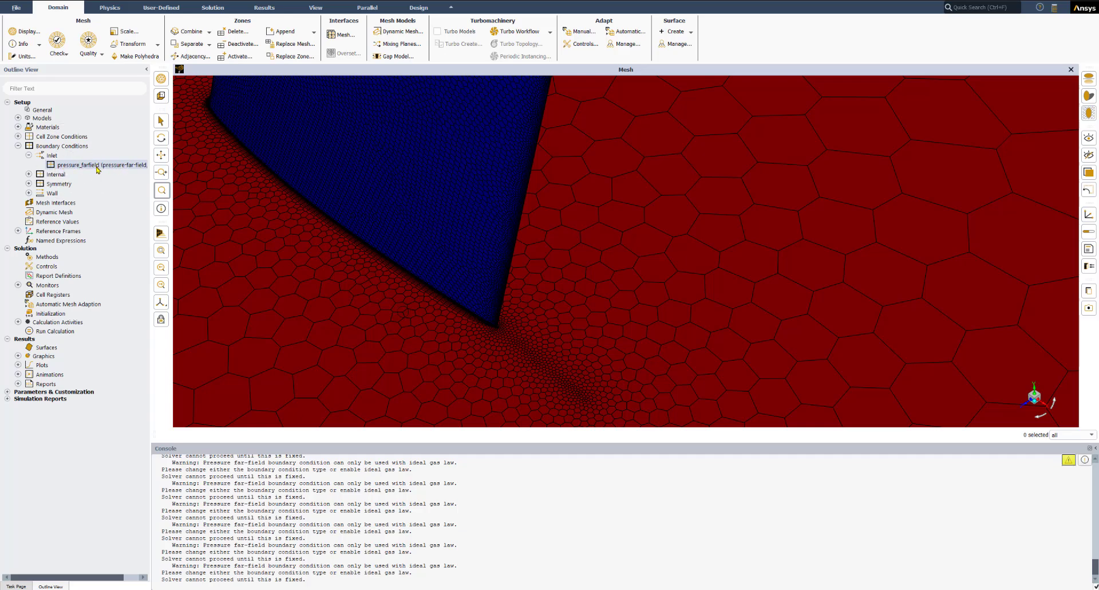
Show the whole domain in an isometric view and add the pressure_farfield surface to the displayed mesh.
{"action": "left_click", "coordinate": [161, 302]}
{"action": "left_click", "coordinate": [175, 317]}
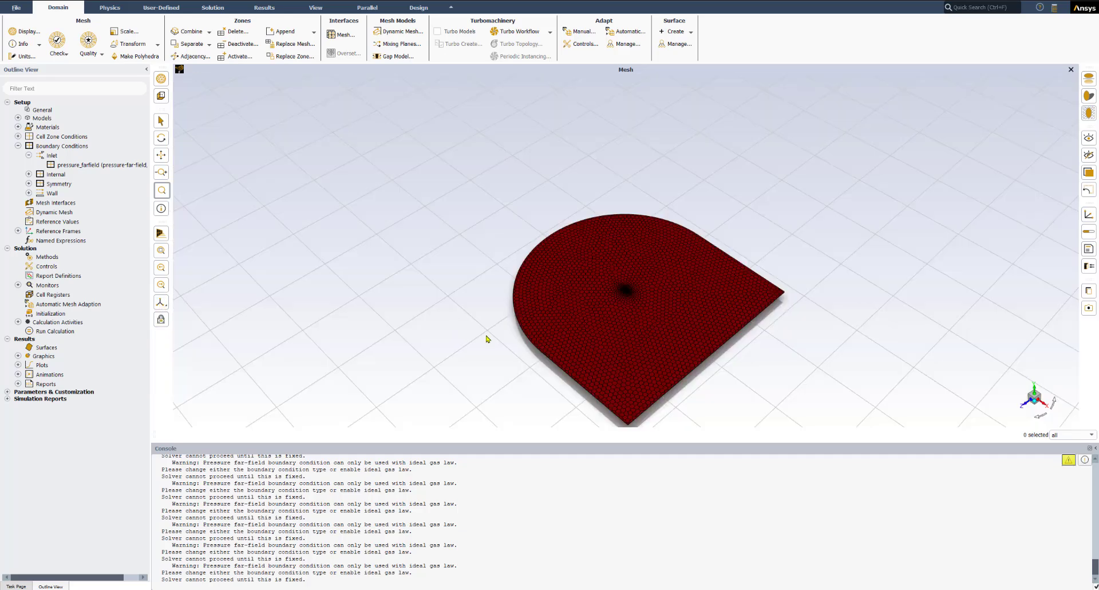
{"action": "scroll", "coordinate": [663, 298], "scroll_direction": "up", "scroll_amount": 2}
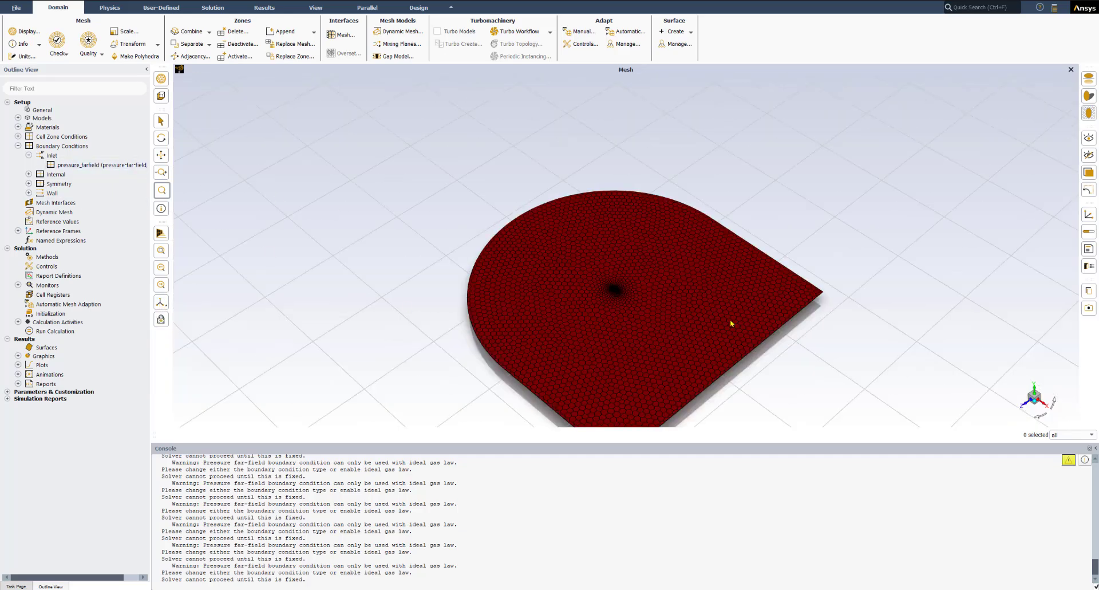
{"action": "middle_click_drag", "start_coordinate": [622, 325], "coordinate": [578, 267]}
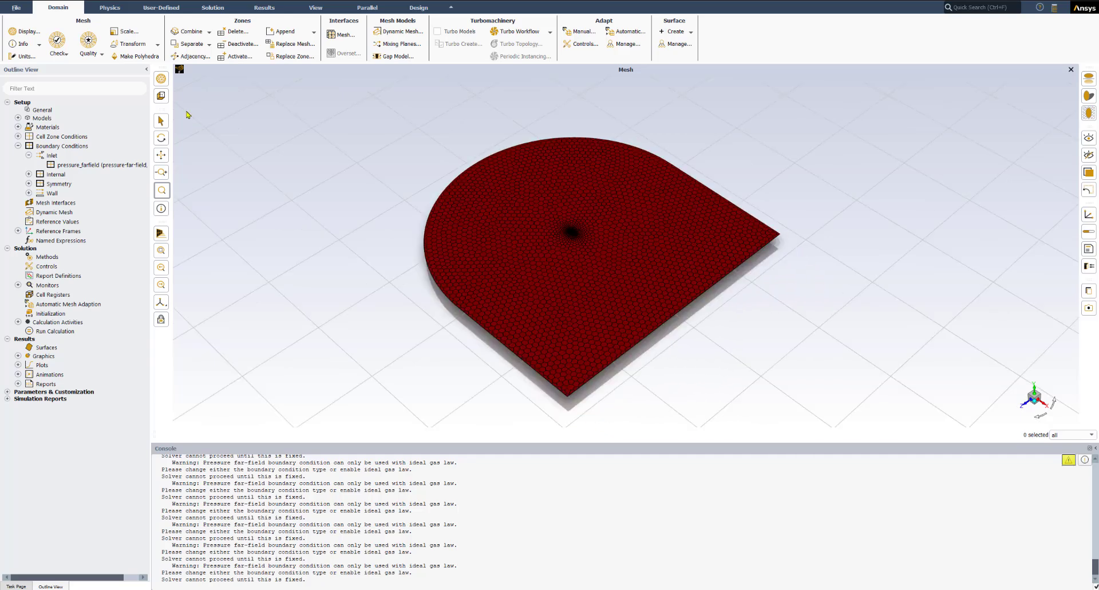
{"action": "left_click", "coordinate": [161, 79]}
{"action": "left_click", "coordinate": [335, 123]}
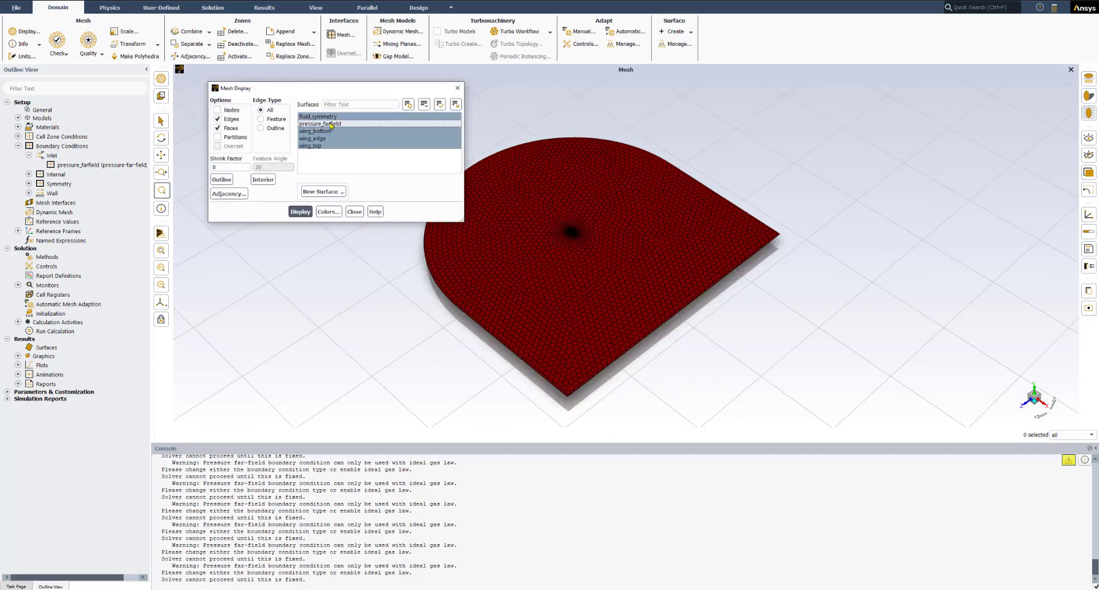
{"action": "left_click", "coordinate": [299, 212]}
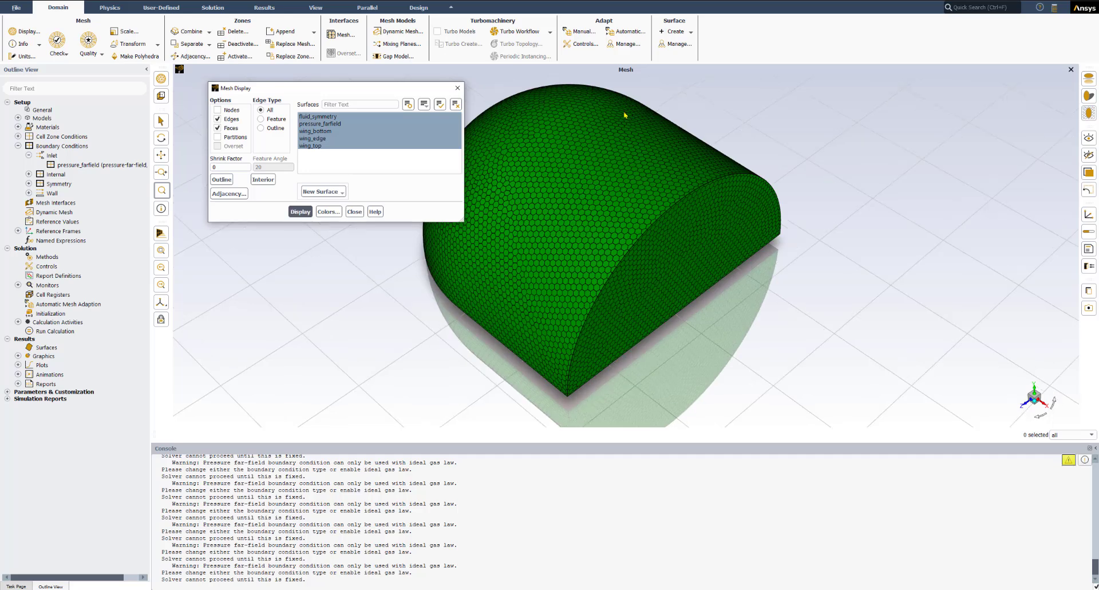
{"action": "left_click", "coordinate": [354, 212]}
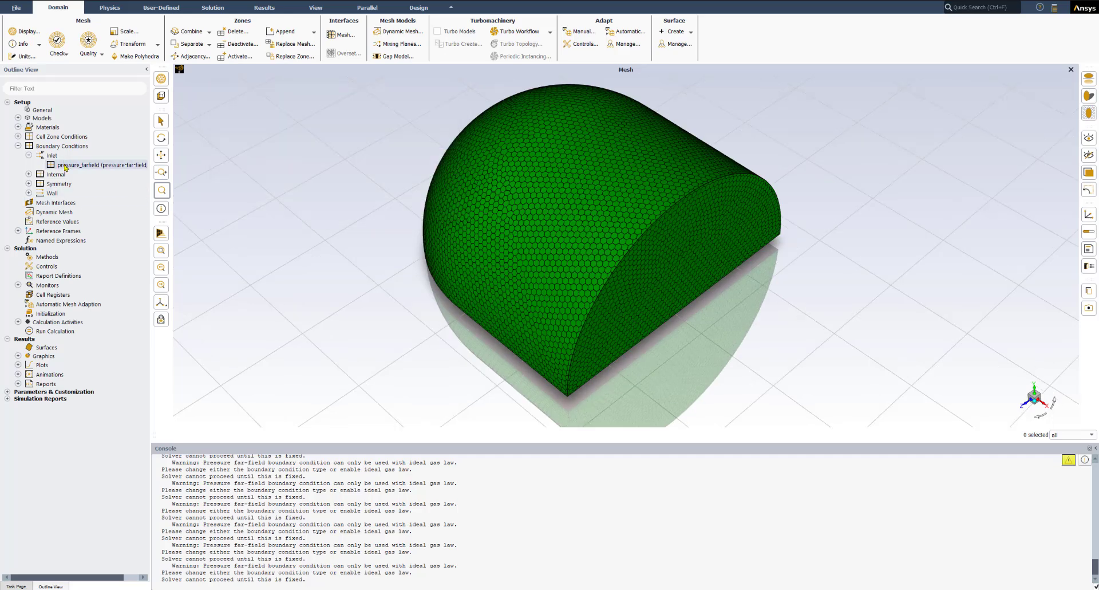
Open the pressure_farfield boundary condition and set its Mach number to 0.8395, following the problem specification image.
{"action": "left_click", "coordinate": [67, 166]}
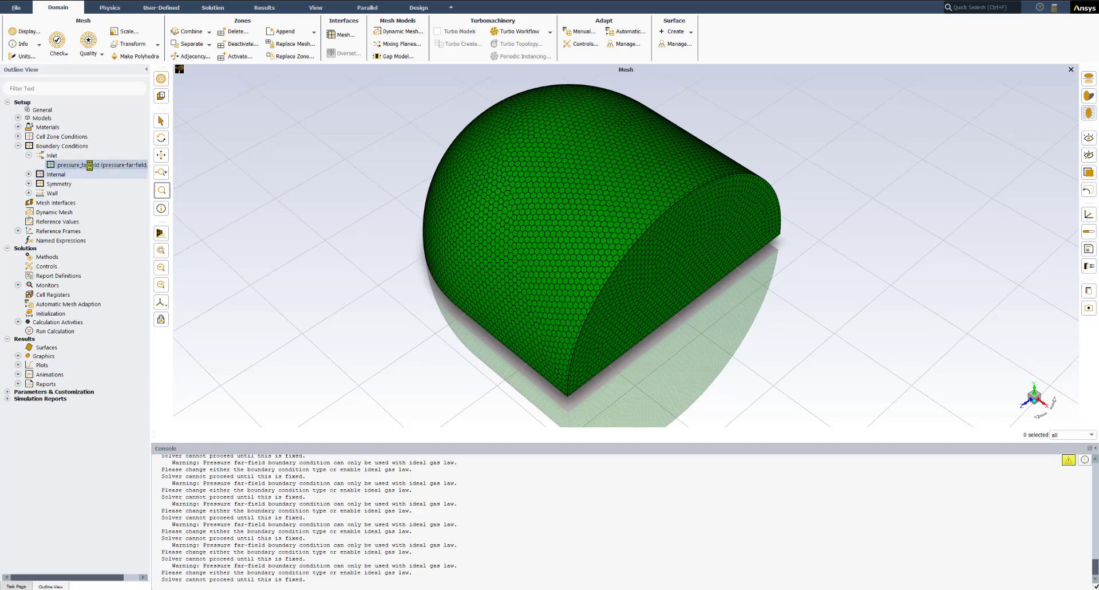
{"action": "double_click", "coordinate": [60, 165]}
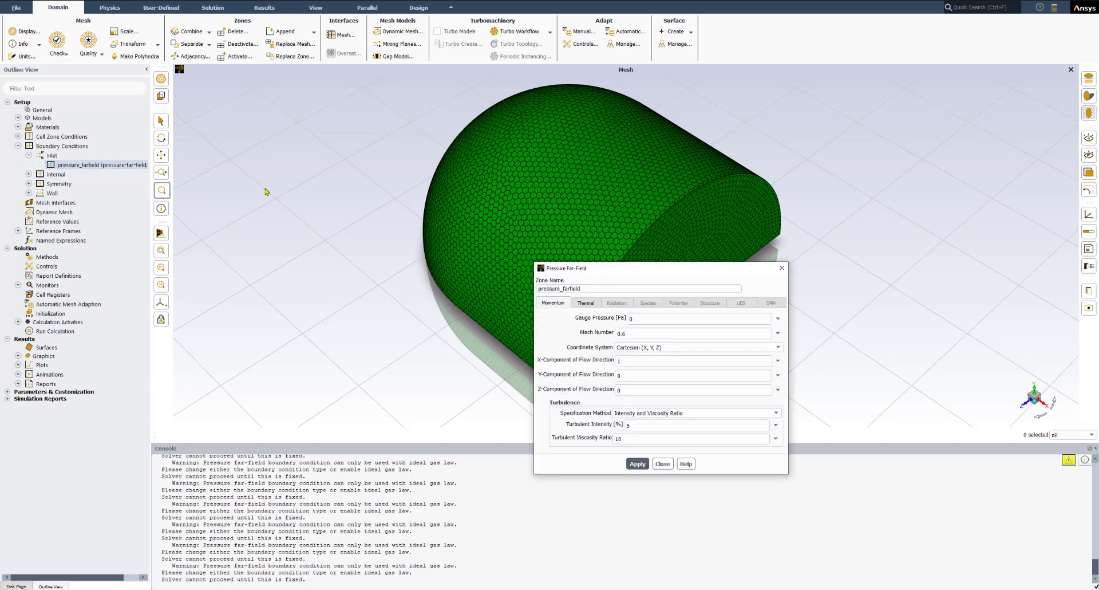
{"action": "left_click_drag", "start_coordinate": [624, 265], "coordinate": [244, 142]}
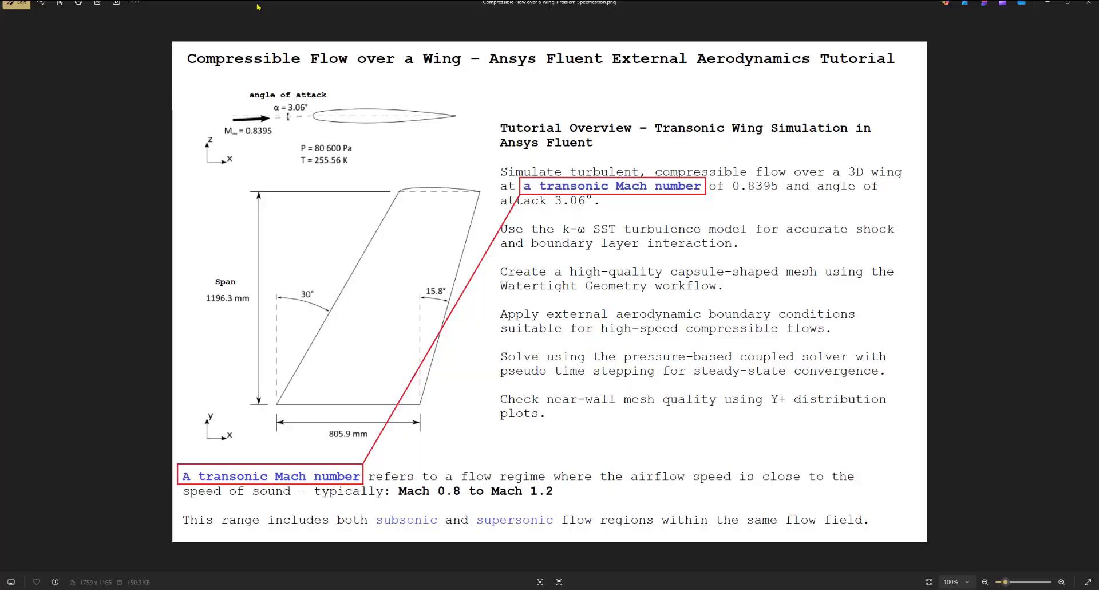
{"action": "double_click", "coordinate": [258, 7]}
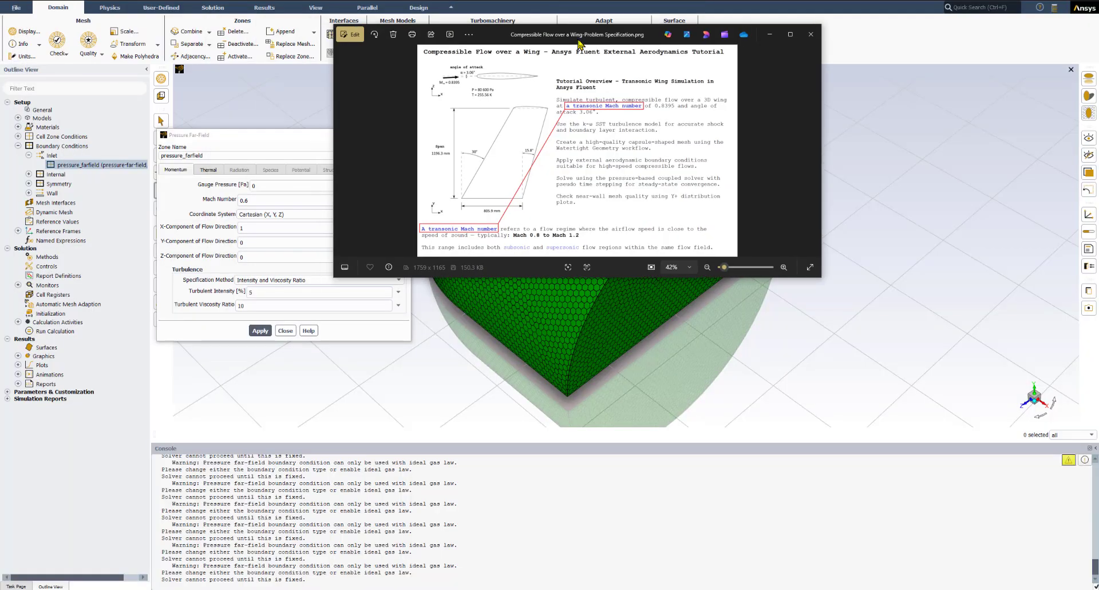
{"action": "scroll", "coordinate": [716, 205], "scroll_direction": "up", "scroll_amount": 5}
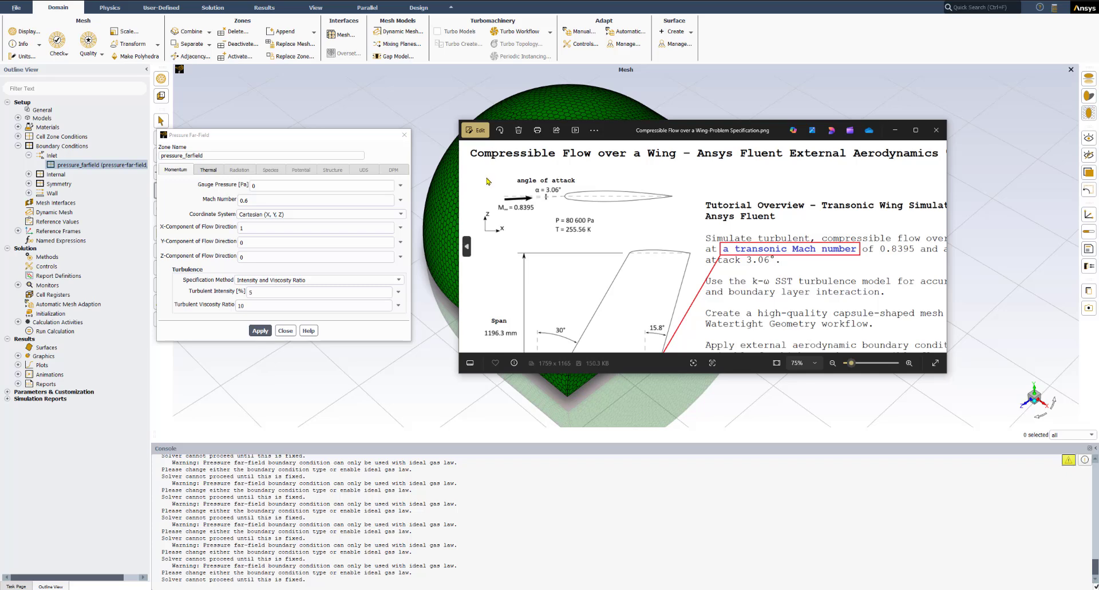
{"action": "scroll", "coordinate": [517, 211], "scroll_direction": "up", "scroll_amount": 1}
{"action": "scroll", "coordinate": [516, 211], "scroll_direction": "up", "scroll_amount": 5}
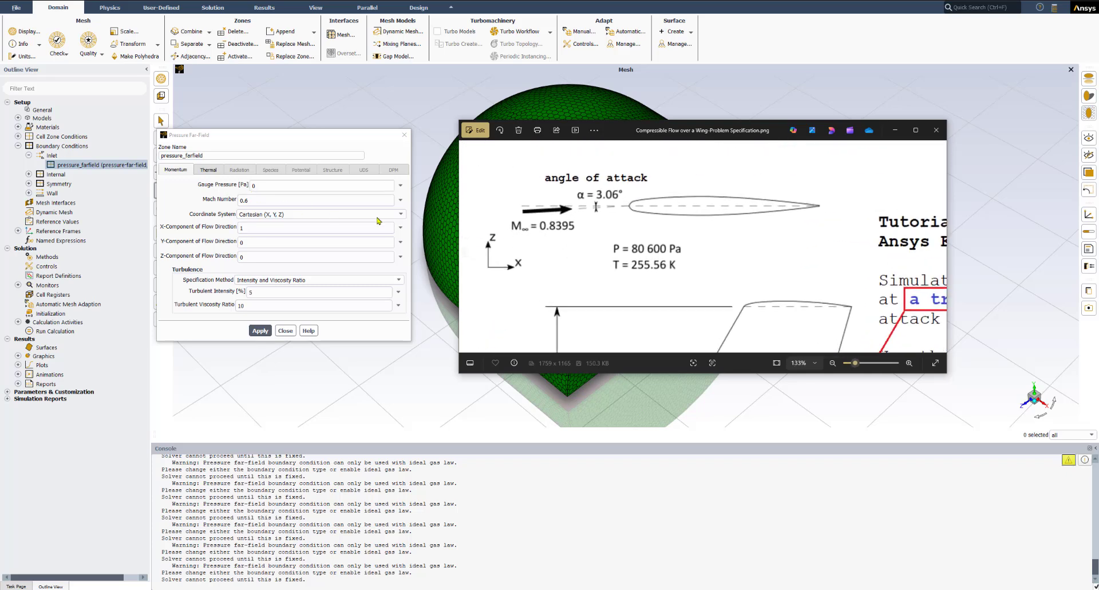
{"action": "left_click", "coordinate": [260, 200]}
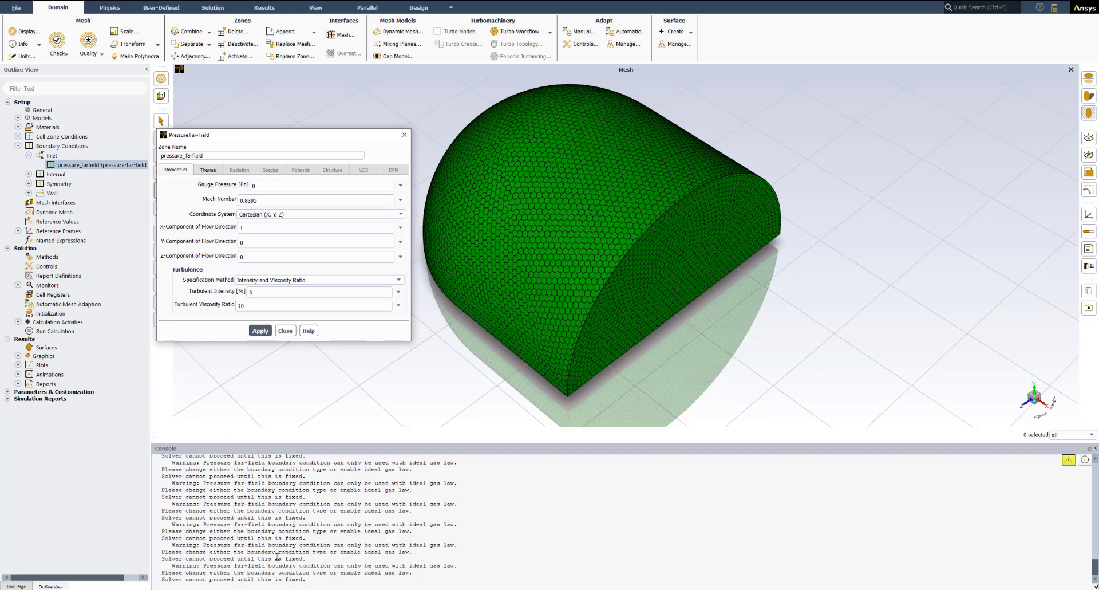
Switch to Calculator in scientific mode and compute the cosine of the 3.06° angle of attack.
{"action": "key", "text": "alt+Tab"}
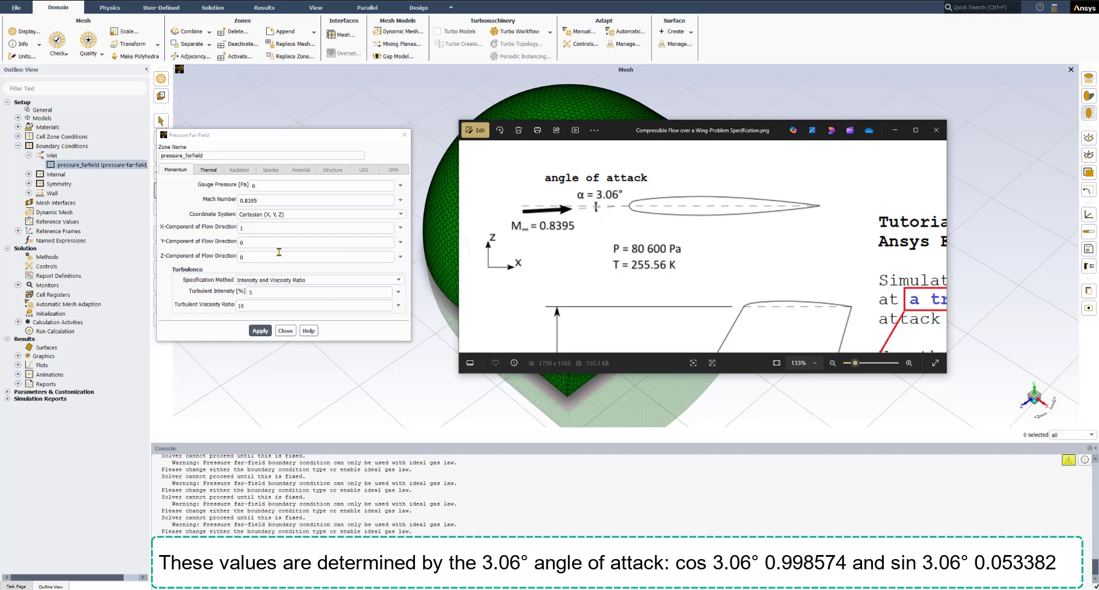
{"action": "left_click", "coordinate": [244, 256]}
{"action": "left_click_drag", "start_coordinate": [590, 256], "coordinate": [606, 339]}
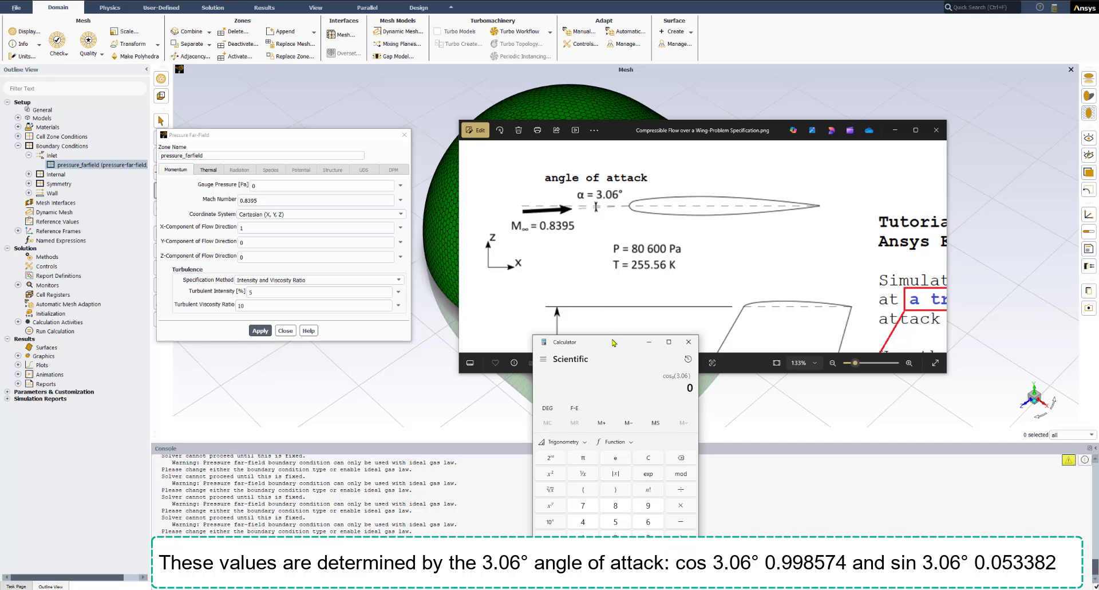
{"action": "left_click_drag", "start_coordinate": [610, 342], "coordinate": [607, 302]}
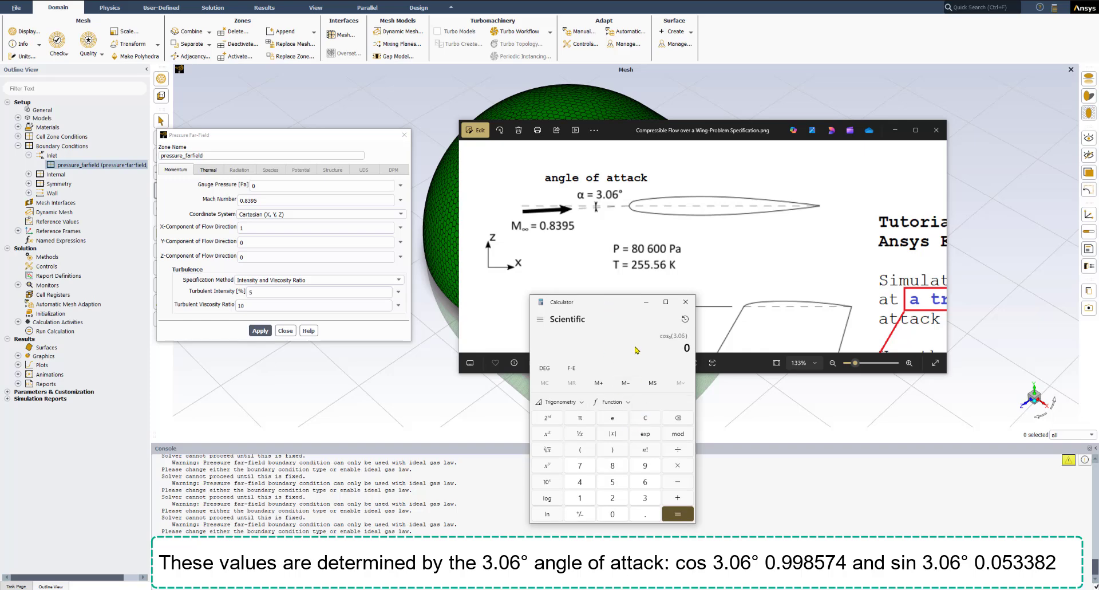
{"action": "left_click", "coordinate": [658, 419]}
{"action": "left_click", "coordinate": [642, 499]}
{"action": "left_click", "coordinate": [643, 515]}
{"action": "left_click", "coordinate": [613, 513]}
{"action": "left_click", "coordinate": [646, 482]}
{"action": "left_click", "coordinate": [575, 402]}
{"action": "left_click", "coordinate": [604, 424]}
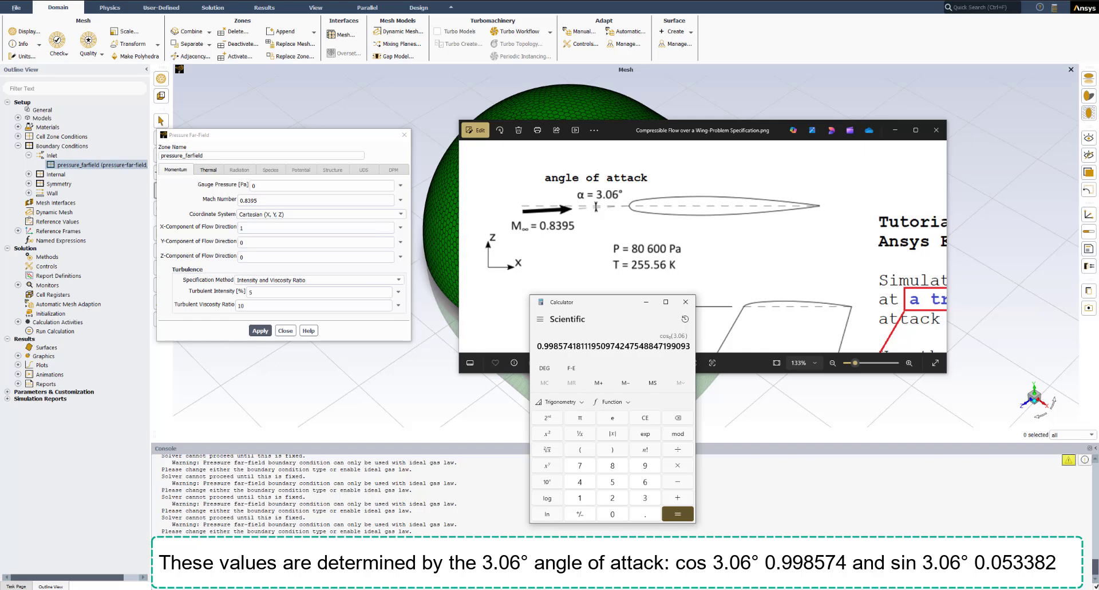
Copy the calculated cosine into the far-field's X-component of flow direction and shorten it to 0.998574.
{"action": "right_click", "coordinate": [627, 346]}
{"action": "left_click", "coordinate": [636, 354]}
{"action": "right_click", "coordinate": [635, 348]}
{"action": "left_click", "coordinate": [654, 358]}
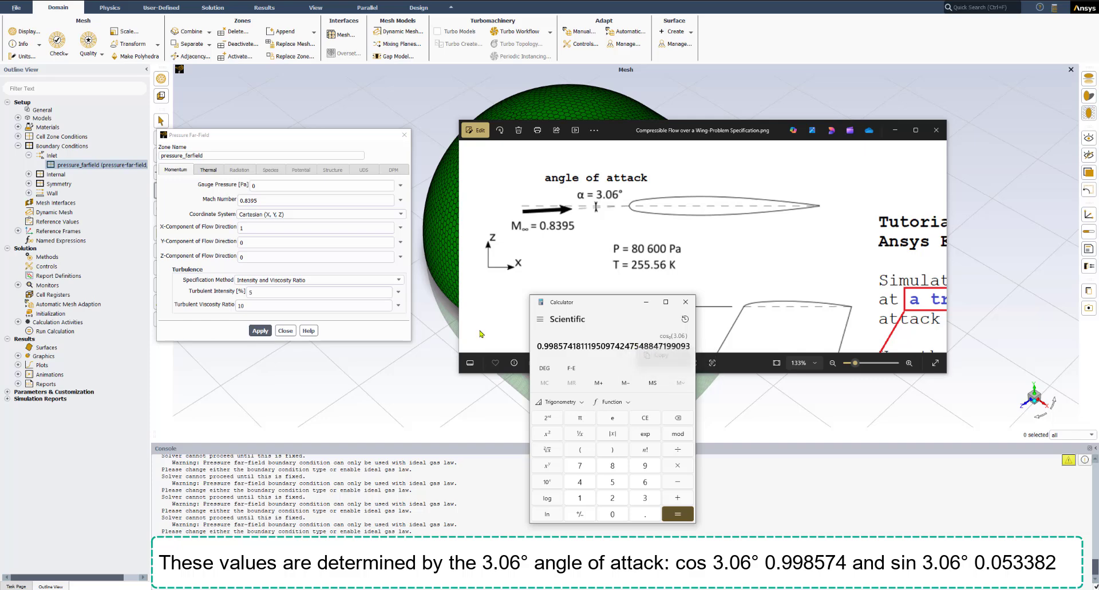
{"action": "double_click", "coordinate": [256, 232]}
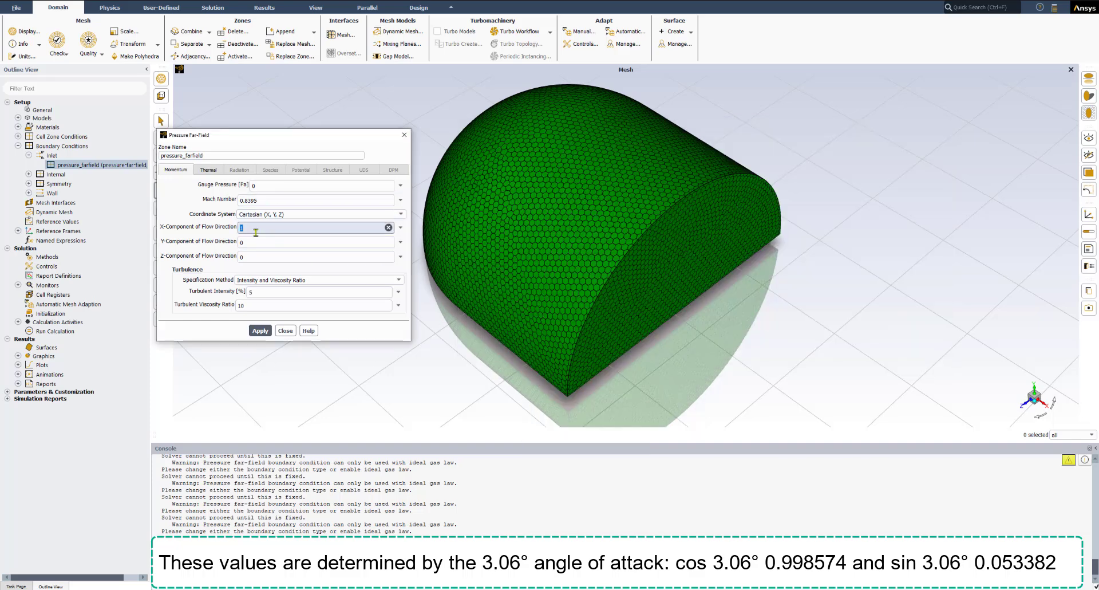
{"action": "type", "text": "0.99857418111950974247548847199093"}
{"action": "left_click_drag", "start_coordinate": [263, 228], "coordinate": [364, 232]}
{"action": "key", "text": "Delete"}
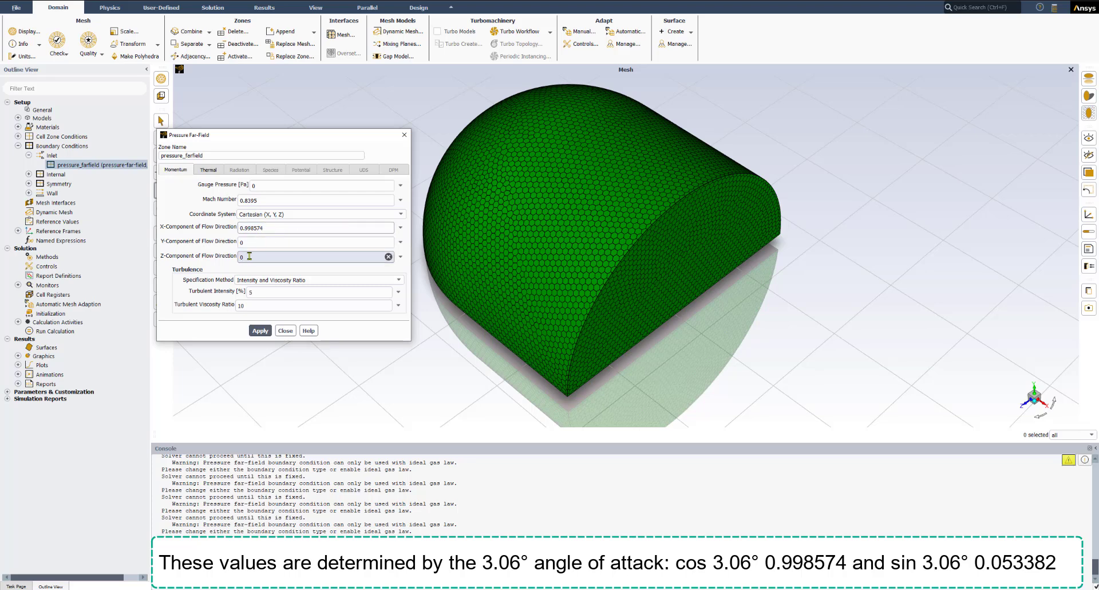
Switch to Calculator beside the problem specification image and compute the sine of the 3.06° angle of attack.
{"action": "key", "text": "alt+Tab"}
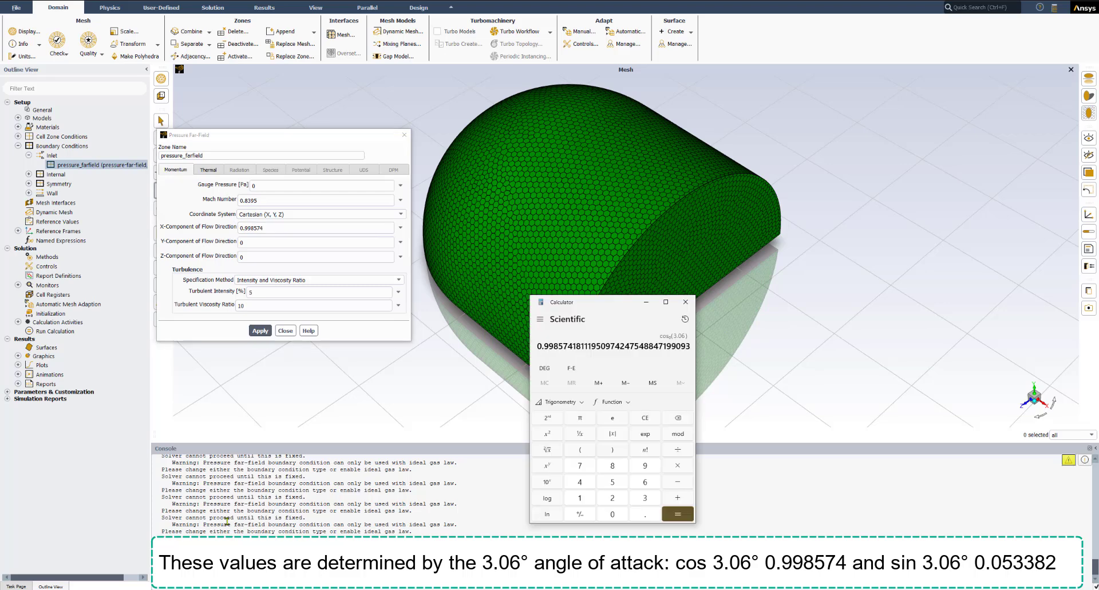
{"action": "key", "text": "alt+Tab"}
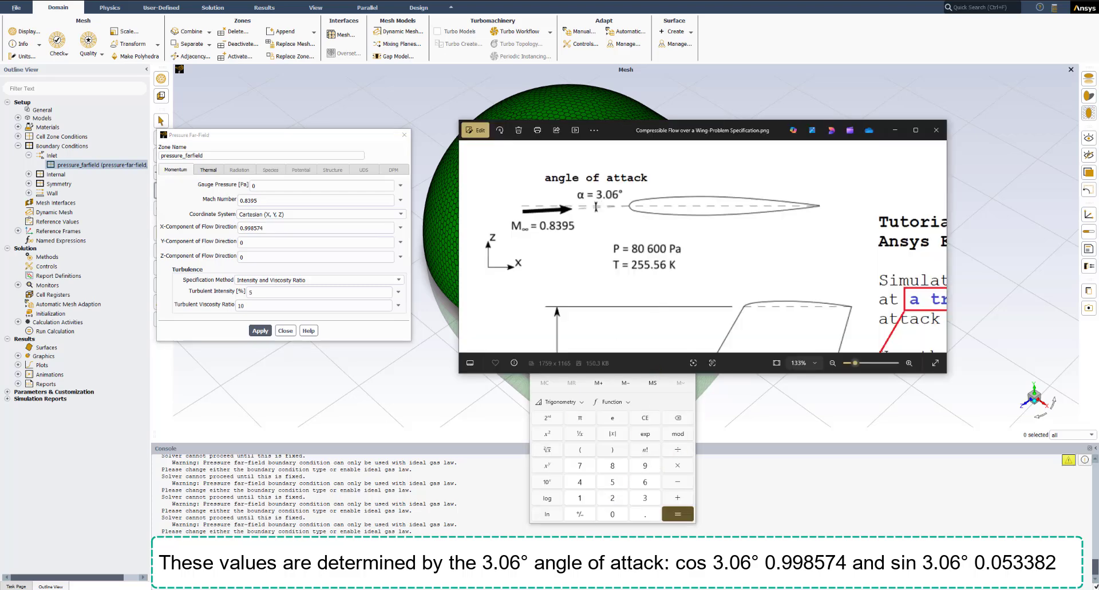
{"action": "key", "text": "alt+Tab"}
{"action": "left_click_drag", "start_coordinate": [591, 301], "coordinate": [561, 302]}
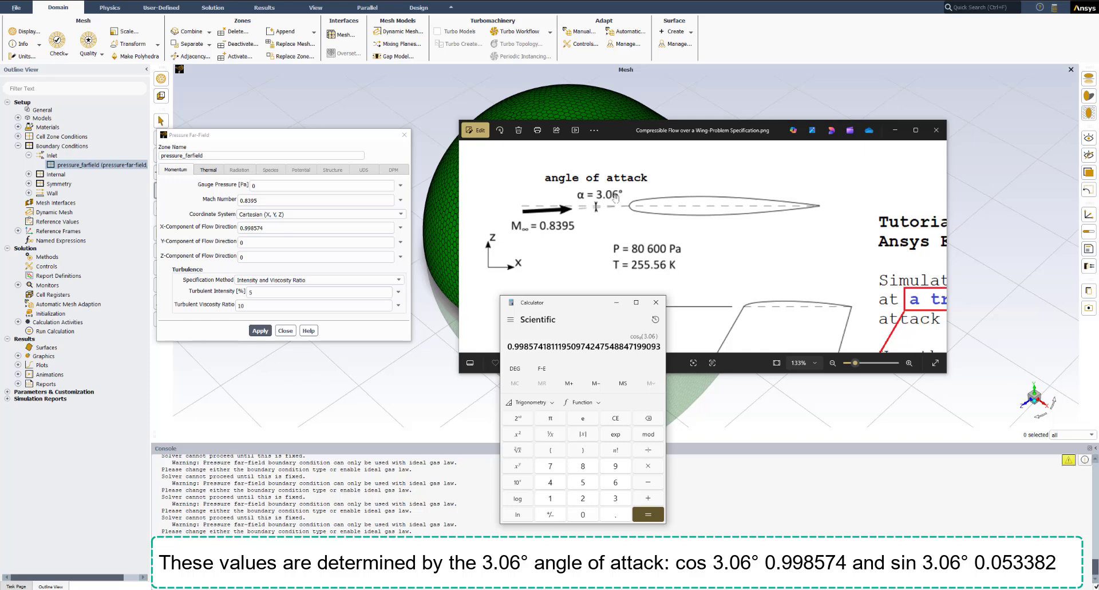
{"action": "left_click", "coordinate": [612, 419]}
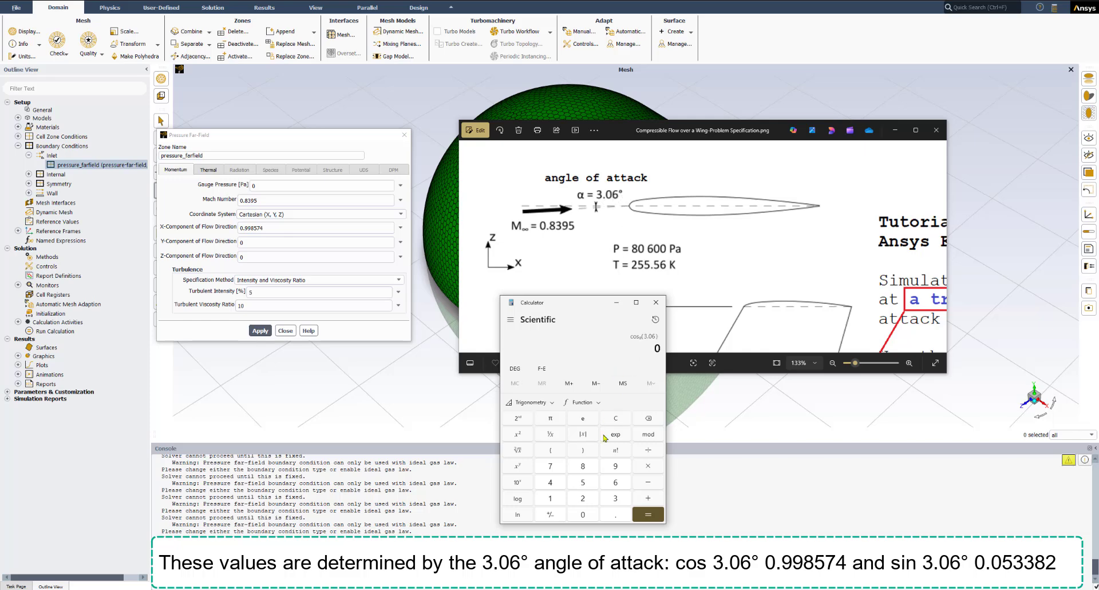
{"action": "left_click", "coordinate": [608, 501]}
{"action": "left_click", "coordinate": [613, 515]}
{"action": "left_click", "coordinate": [585, 515]}
{"action": "left_click", "coordinate": [616, 482]}
{"action": "left_click", "coordinate": [545, 403]}
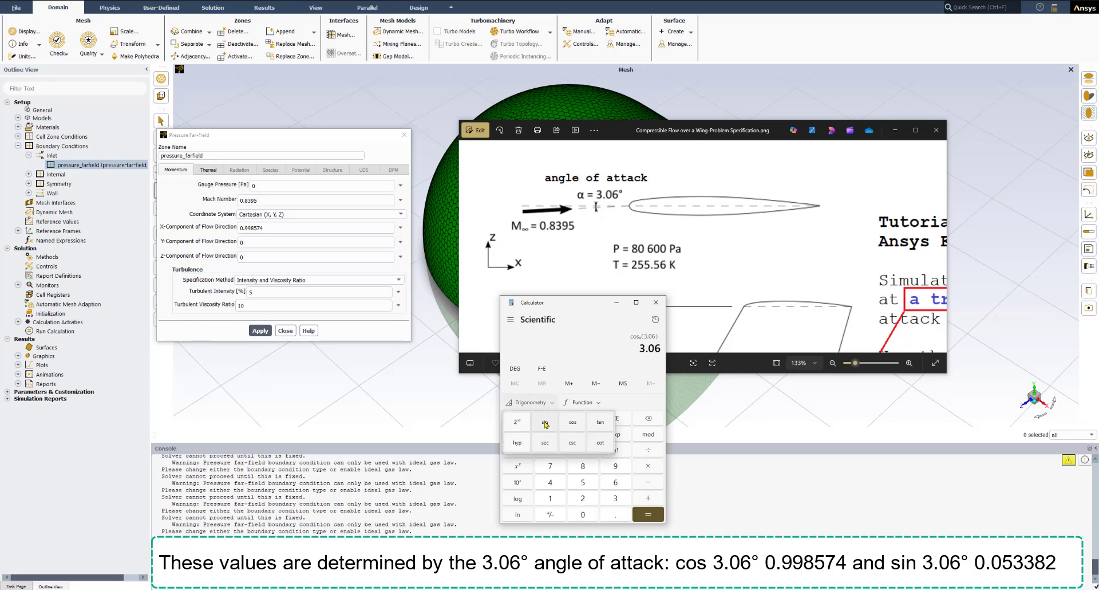
{"action": "left_click", "coordinate": [545, 423]}
Copy the calculated sine into the far-field's Z-component of flow direction and shorten it to 0.053382.
{"action": "right_click", "coordinate": [593, 352]}
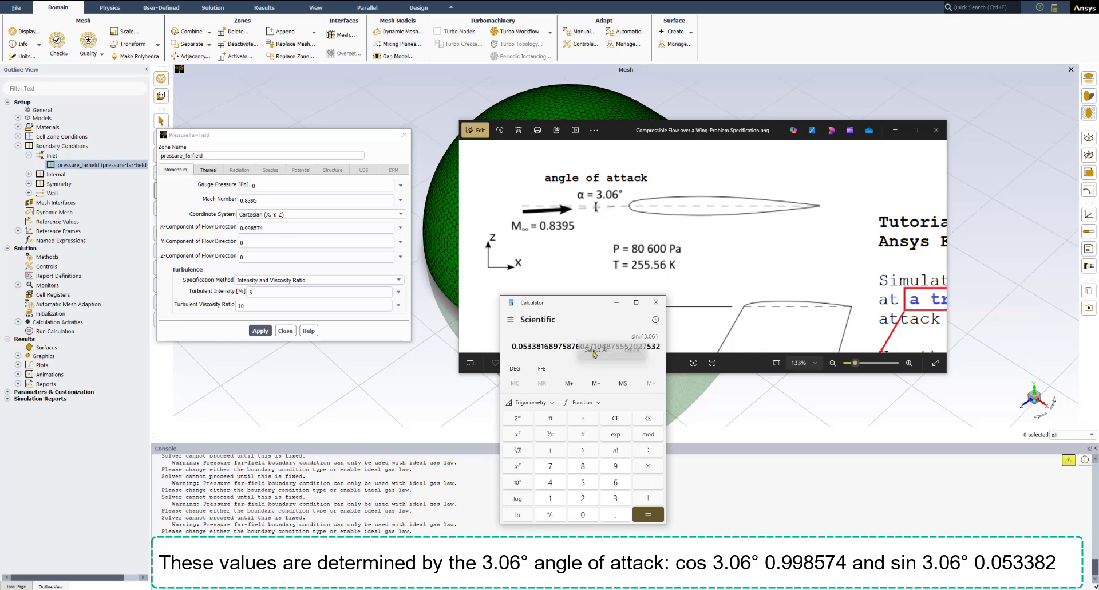
{"action": "left_click", "coordinate": [590, 350]}
{"action": "key", "text": "ctrl+c"}
{"action": "right_click", "coordinate": [593, 350]}
{"action": "left_click", "coordinate": [631, 350]}
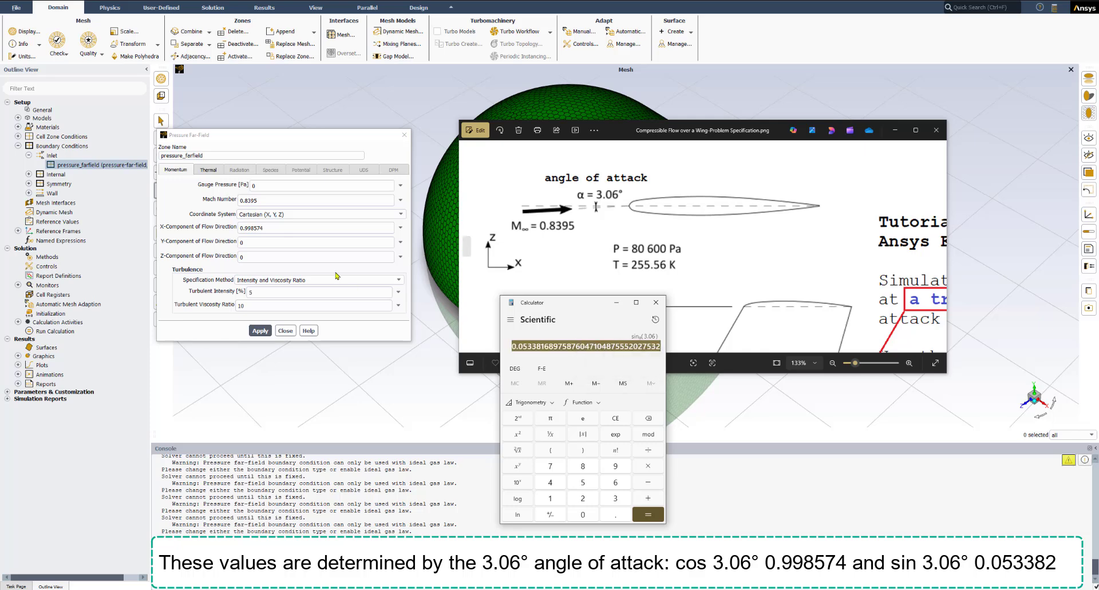
{"action": "left_click", "coordinate": [280, 257]}
{"action": "double_click", "coordinate": [280, 257]}
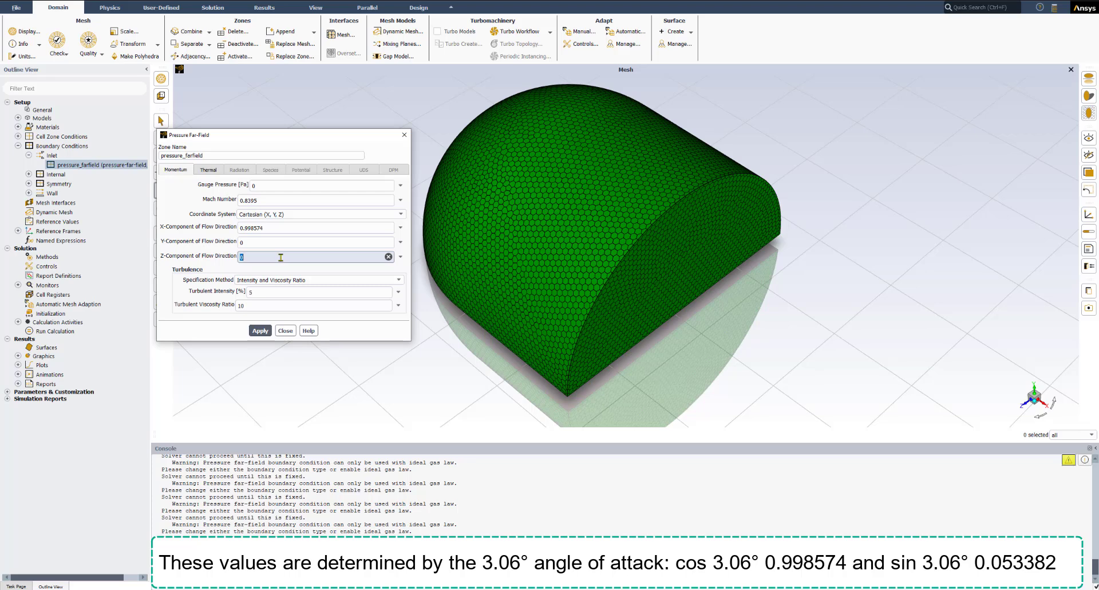
{"action": "key", "text": "ctrl+v"}
{"action": "left_click_drag", "start_coordinate": [261, 258], "coordinate": [359, 262]}
{"action": "type", "text": "2"}
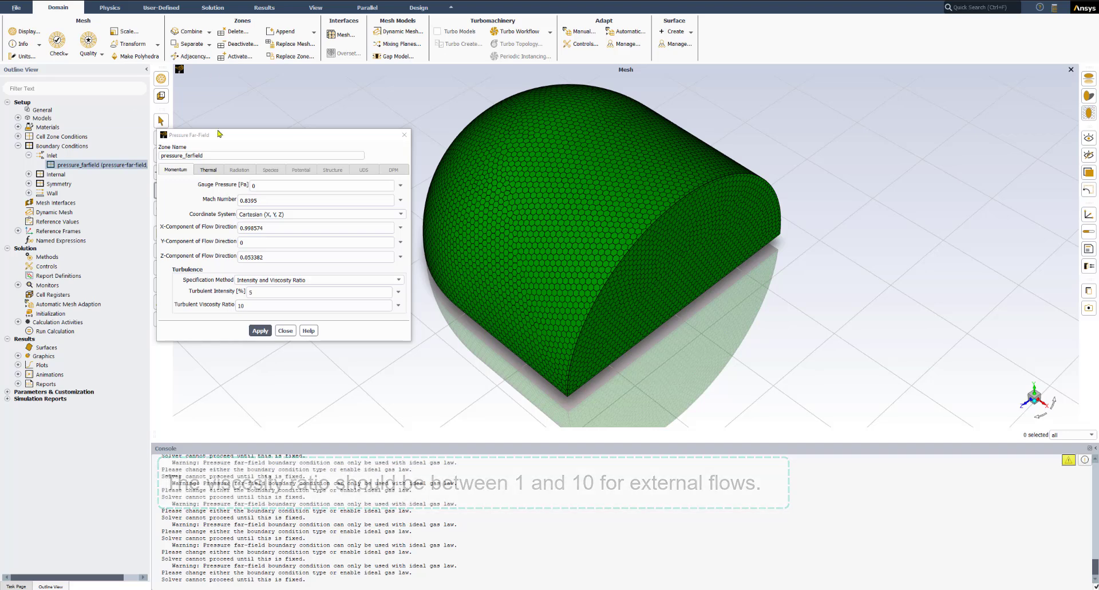
Set the far-field's thermal temperature to 255.56 K from the specification image, apply the boundary condition and close it.
{"action": "left_click", "coordinate": [209, 170]}
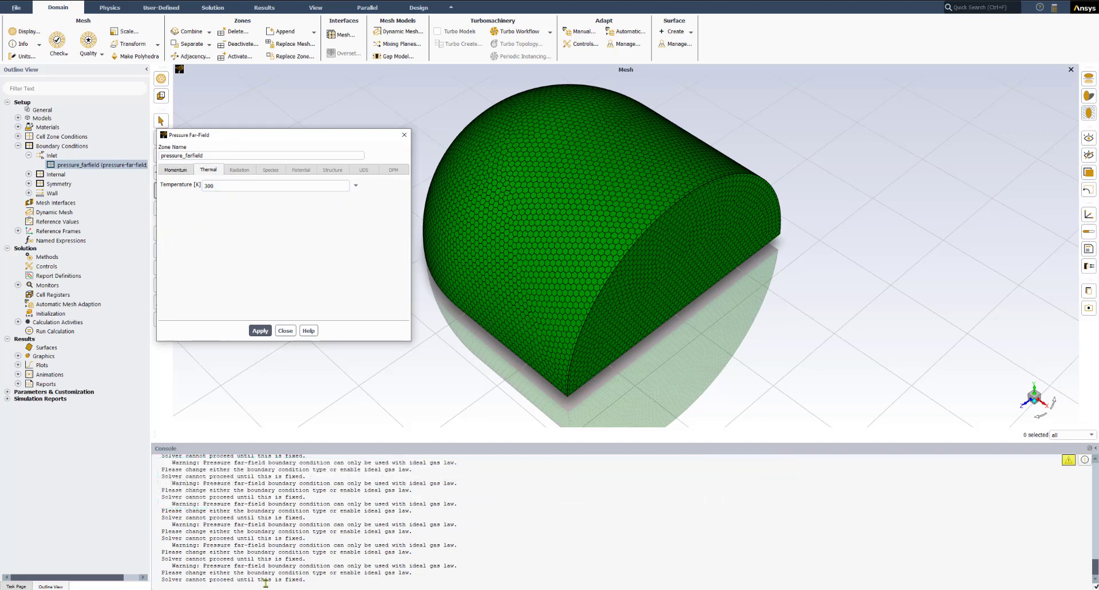
{"action": "key", "text": "alt+Tab"}
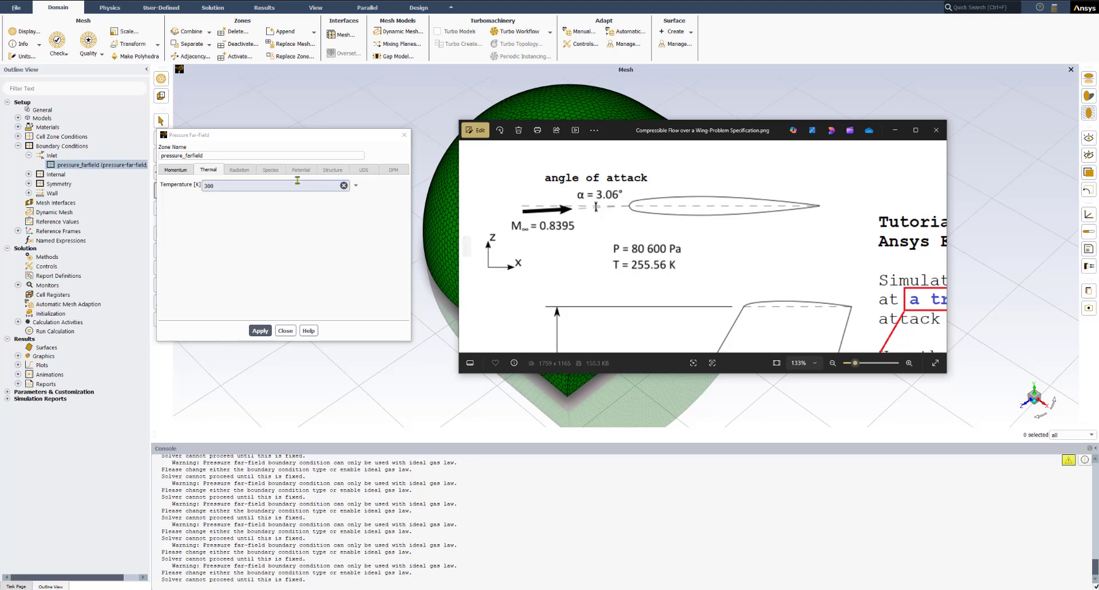
{"action": "double_click", "coordinate": [218, 185]}
{"action": "type", "text": "255.56"}
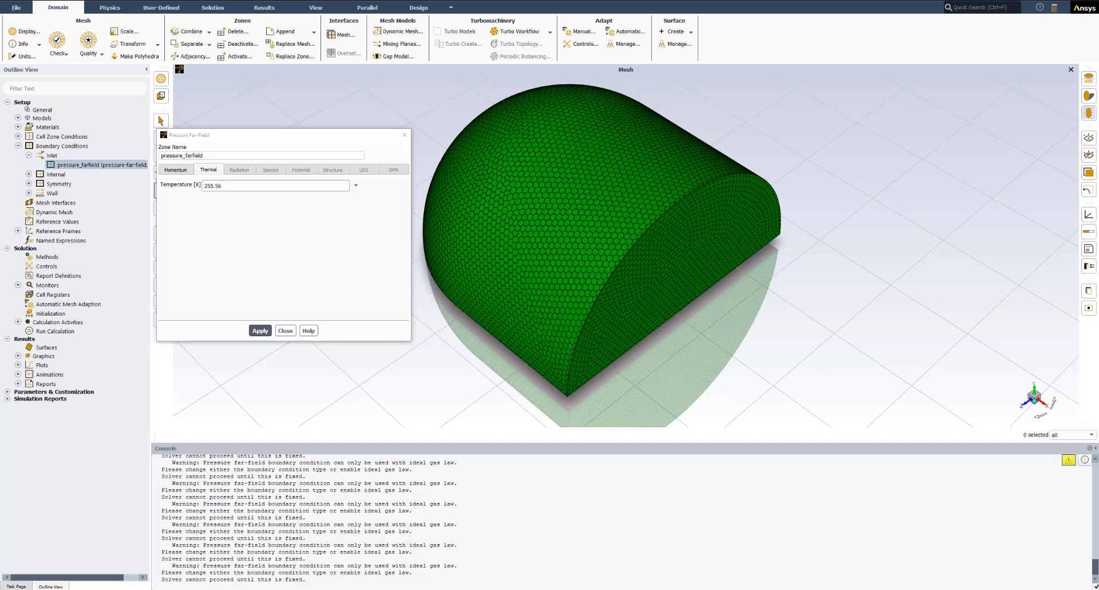
{"action": "left_click", "coordinate": [261, 332]}
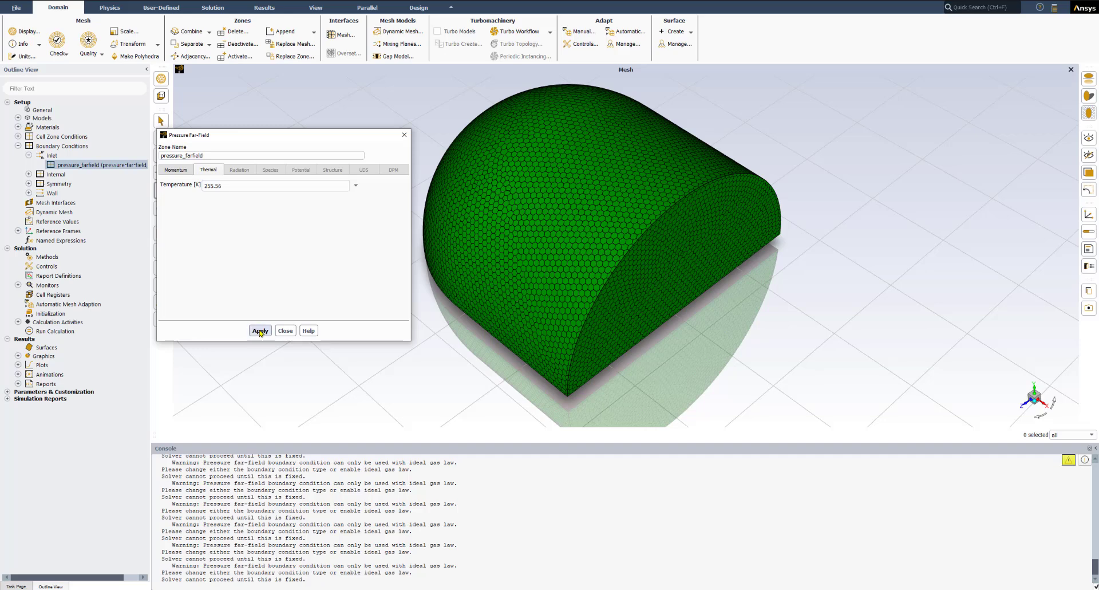
{"action": "left_click", "coordinate": [286, 332]}
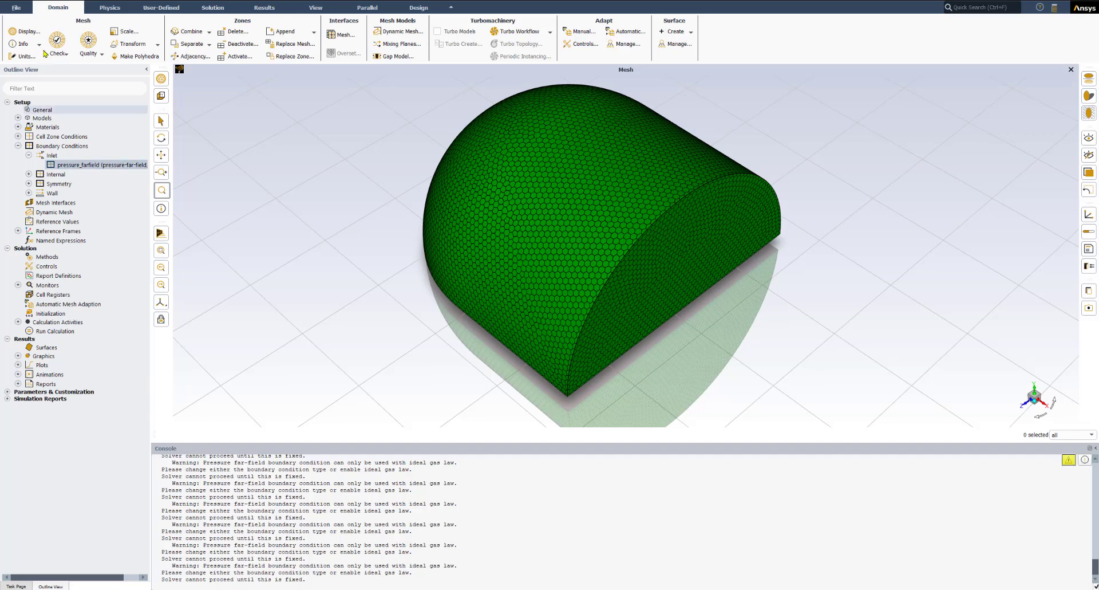
Set the operating pressure to 80600 Pa in the operating conditions, following the problem specification image.
{"action": "left_click", "coordinate": [106, 9]}
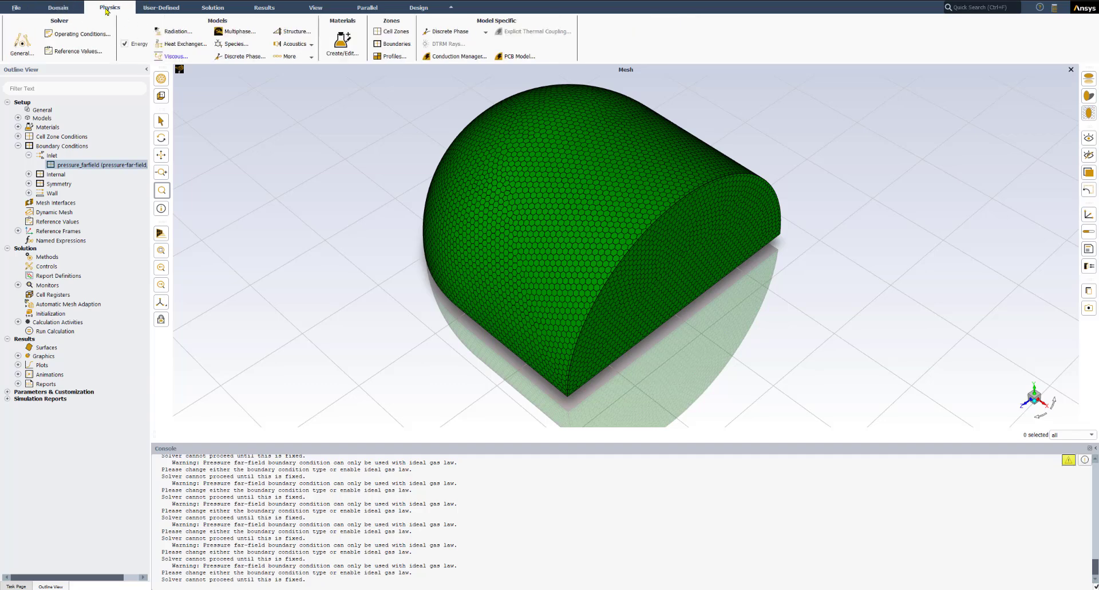
{"action": "left_click", "coordinate": [65, 37]}
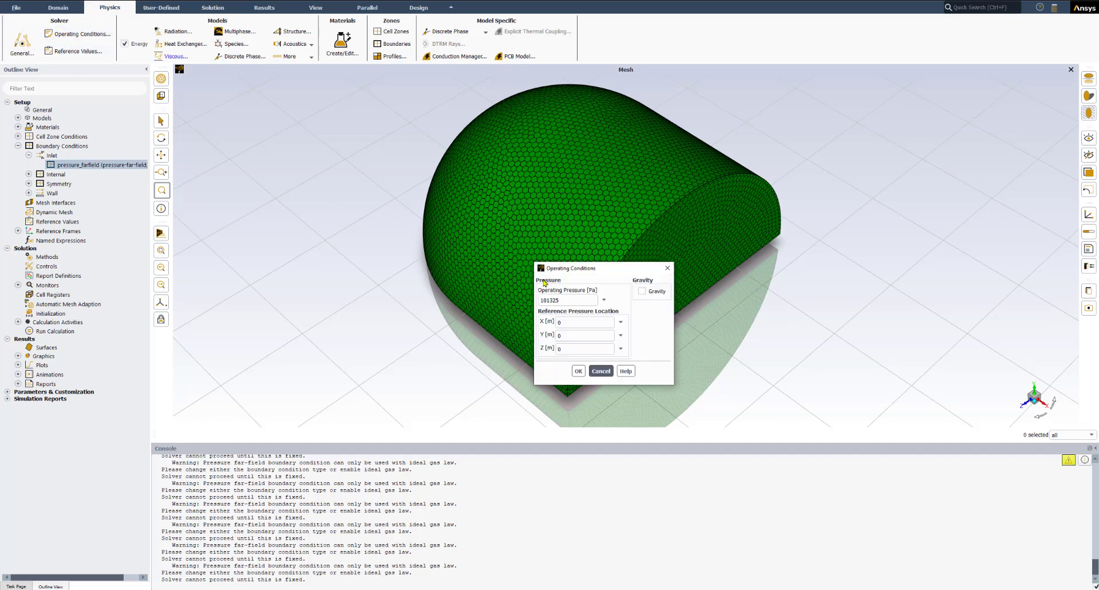
{"action": "left_click_drag", "start_coordinate": [577, 269], "coordinate": [228, 171]}
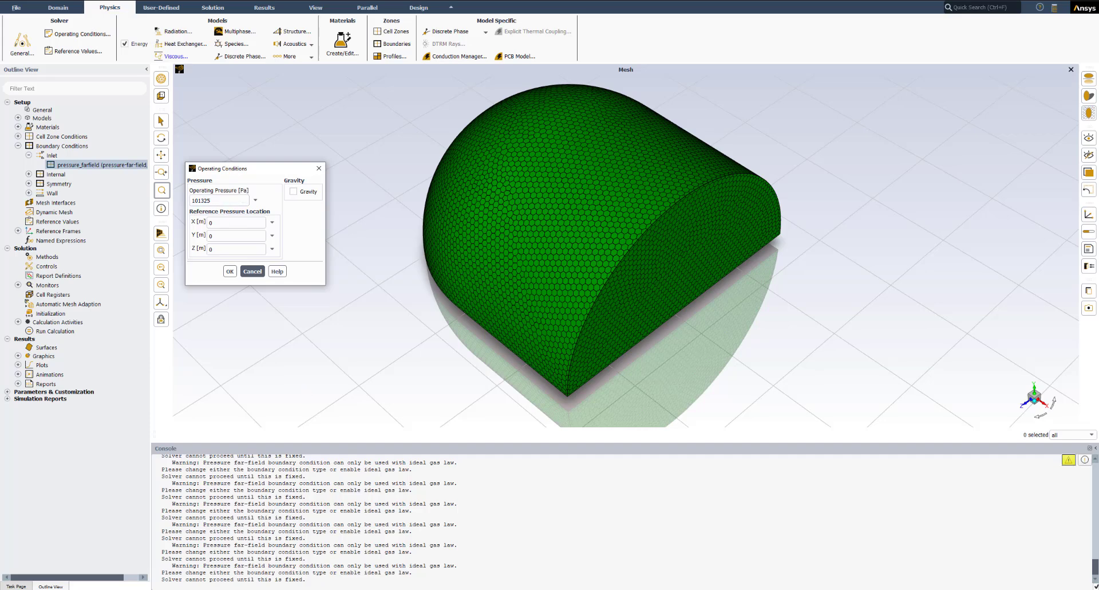
{"action": "key", "text": "alt+Tab"}
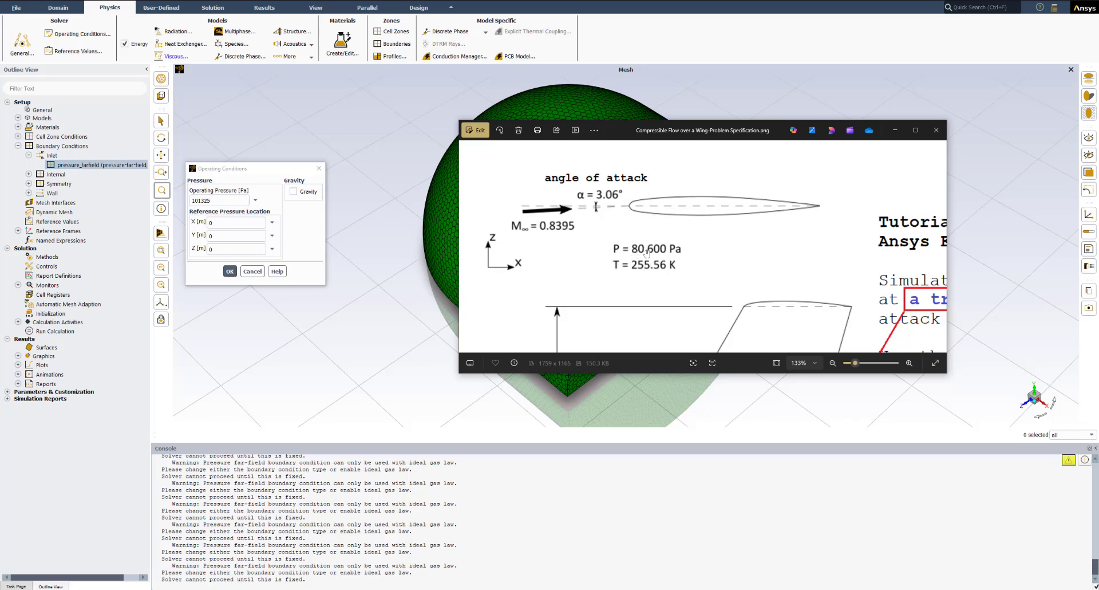
{"action": "left_click", "coordinate": [212, 200]}
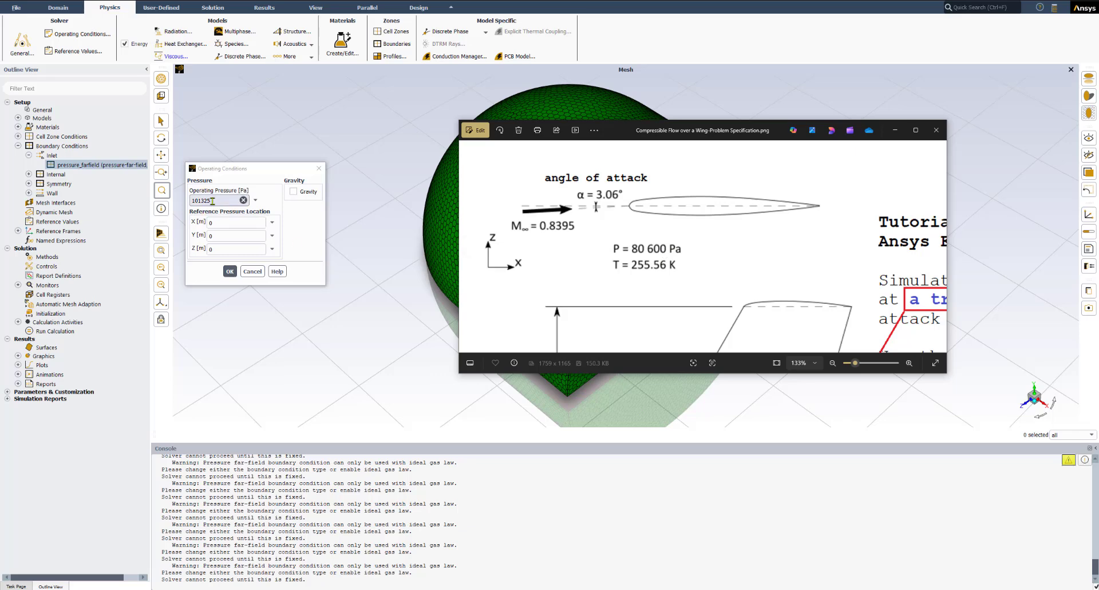
{"action": "double_click", "coordinate": [212, 200]}
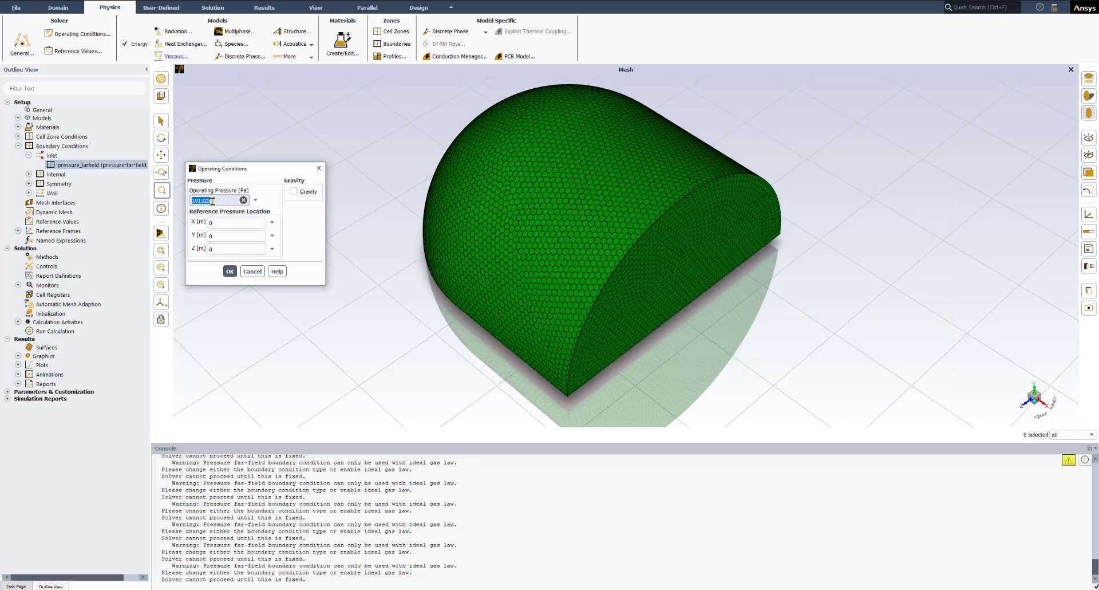
{"action": "type", "text": "80600"}
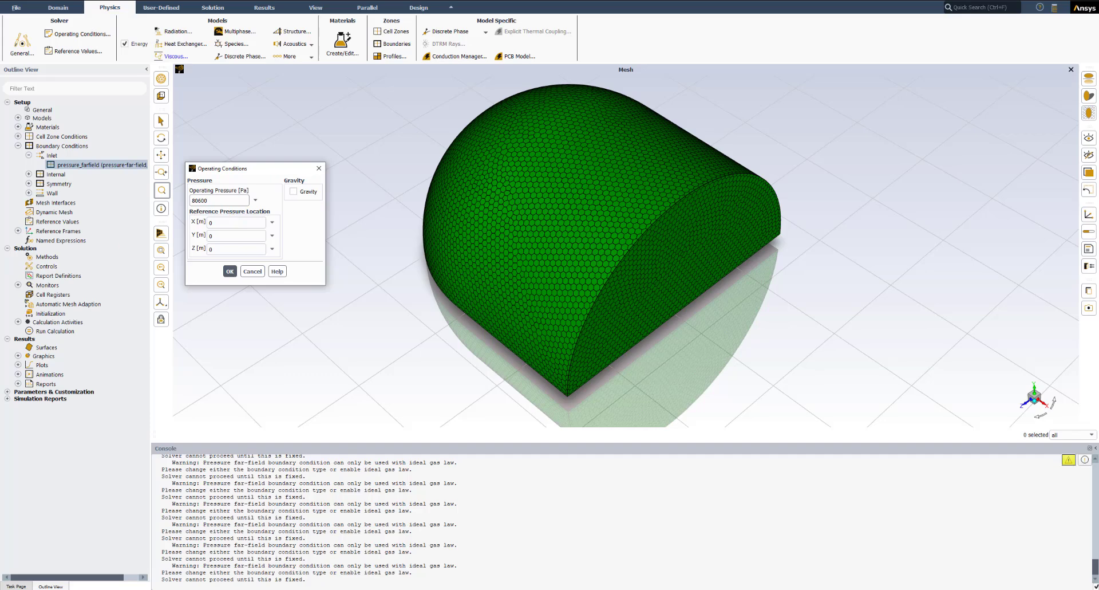
{"action": "left_click", "coordinate": [234, 274]}
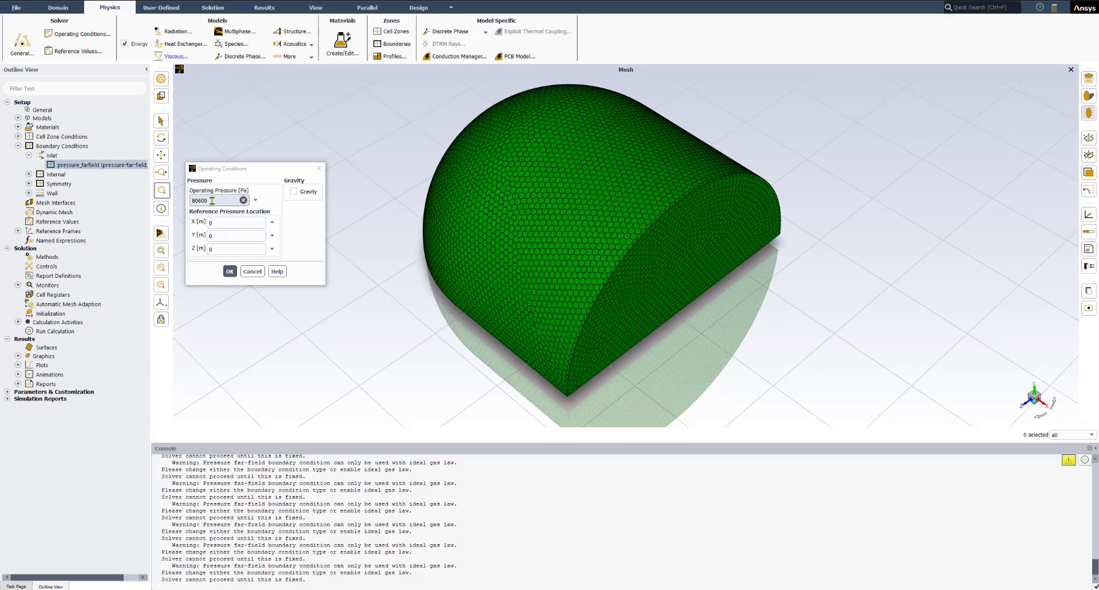
{"action": "left_click", "coordinate": [230, 276]}
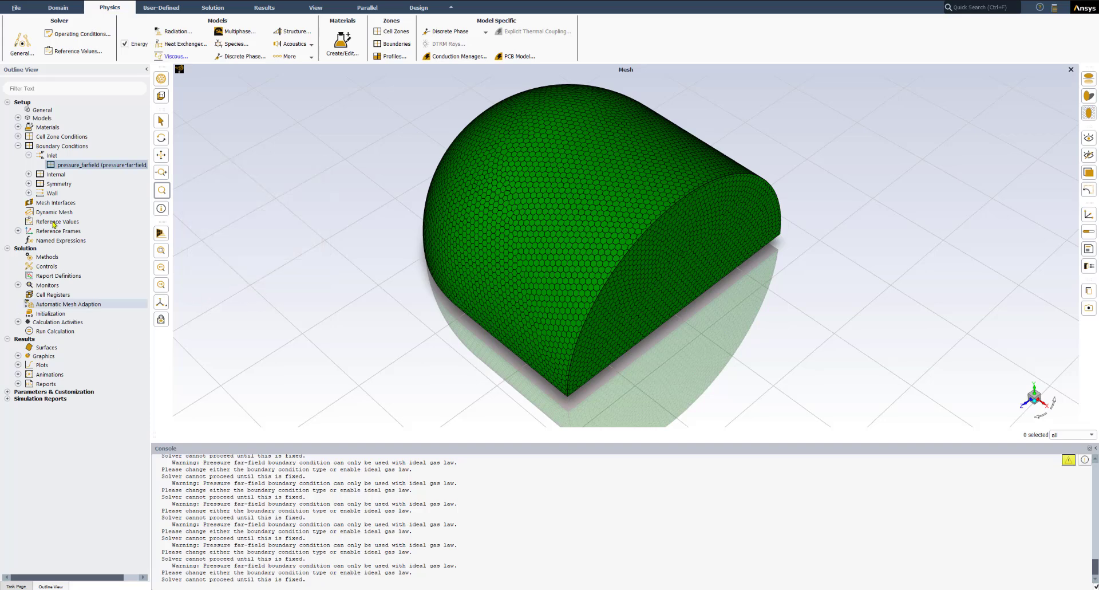
Compute the reference values from pressure_farfield and choose fluid as the reference zone.
{"action": "left_click", "coordinate": [81, 53]}
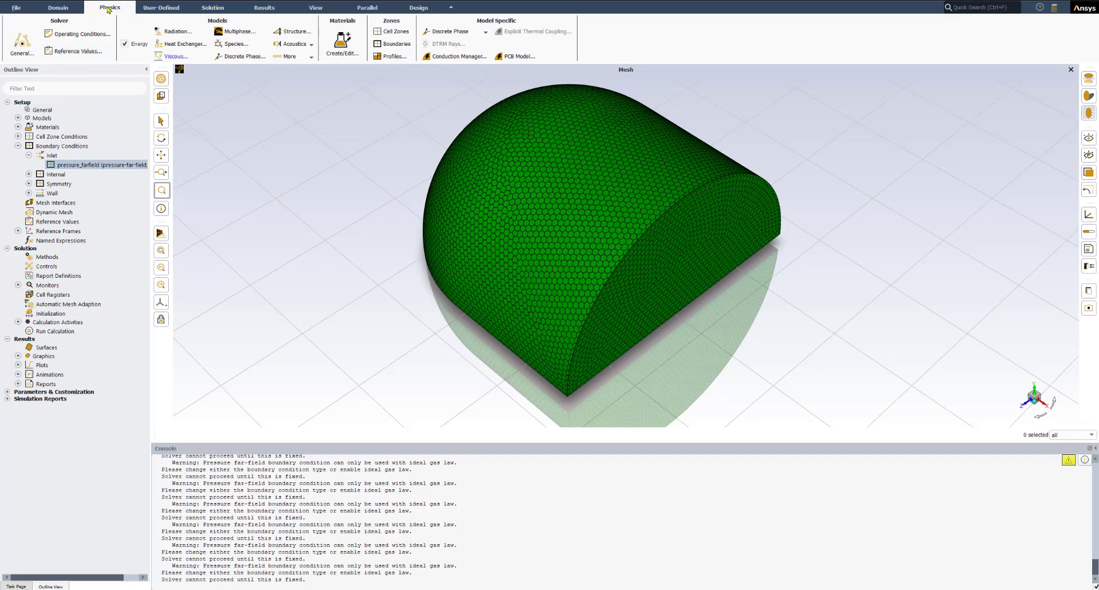
{"action": "left_click", "coordinate": [59, 52]}
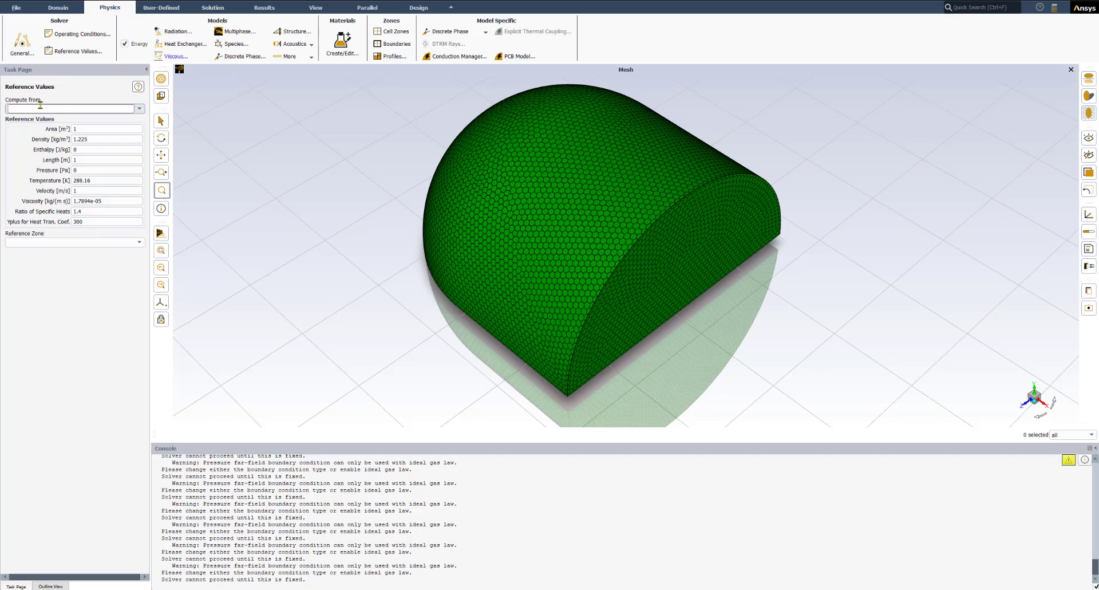
{"action": "left_click", "coordinate": [139, 109]}
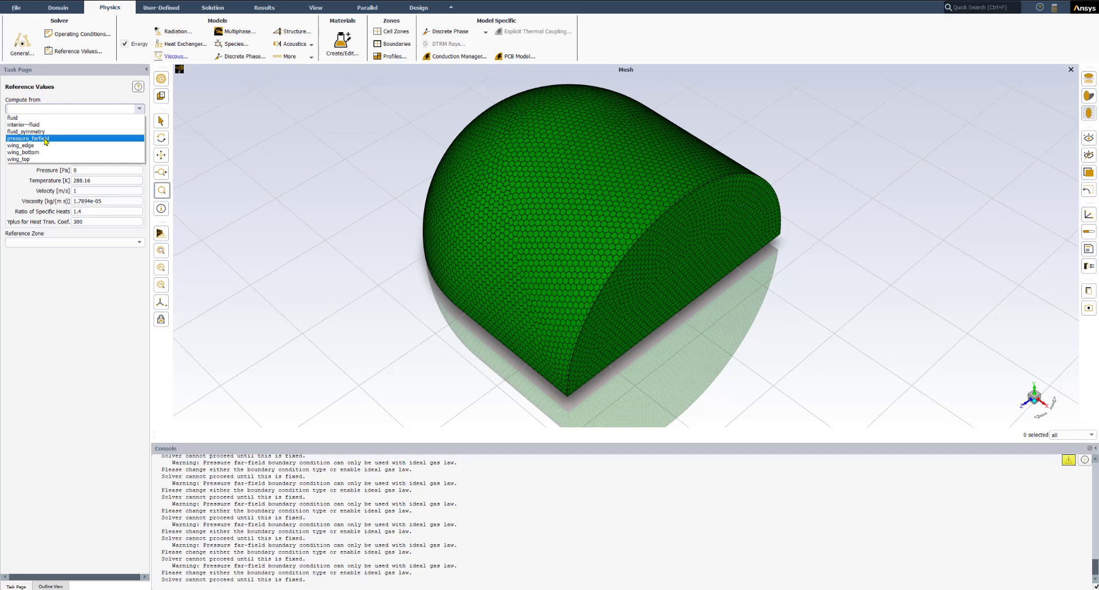
{"action": "left_click", "coordinate": [45, 139]}
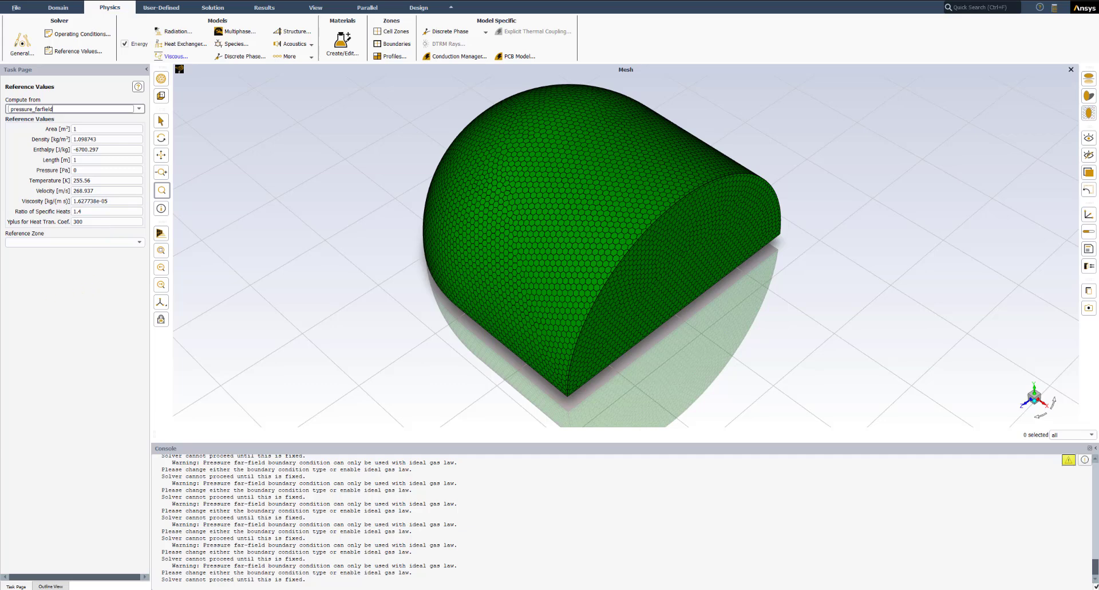
{"action": "left_click", "coordinate": [91, 243]}
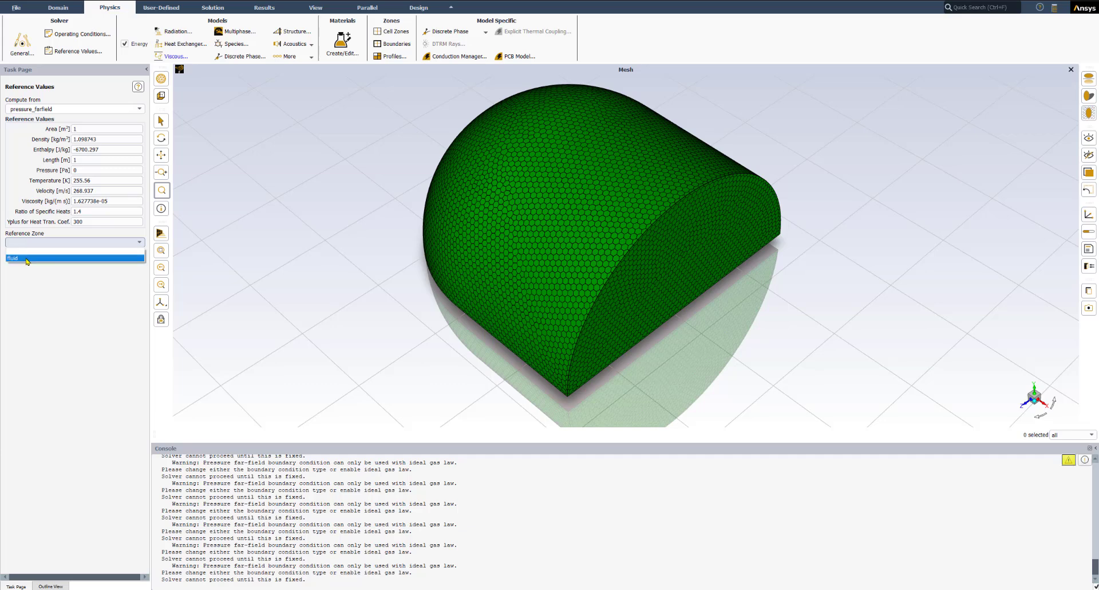
{"action": "left_click", "coordinate": [27, 258]}
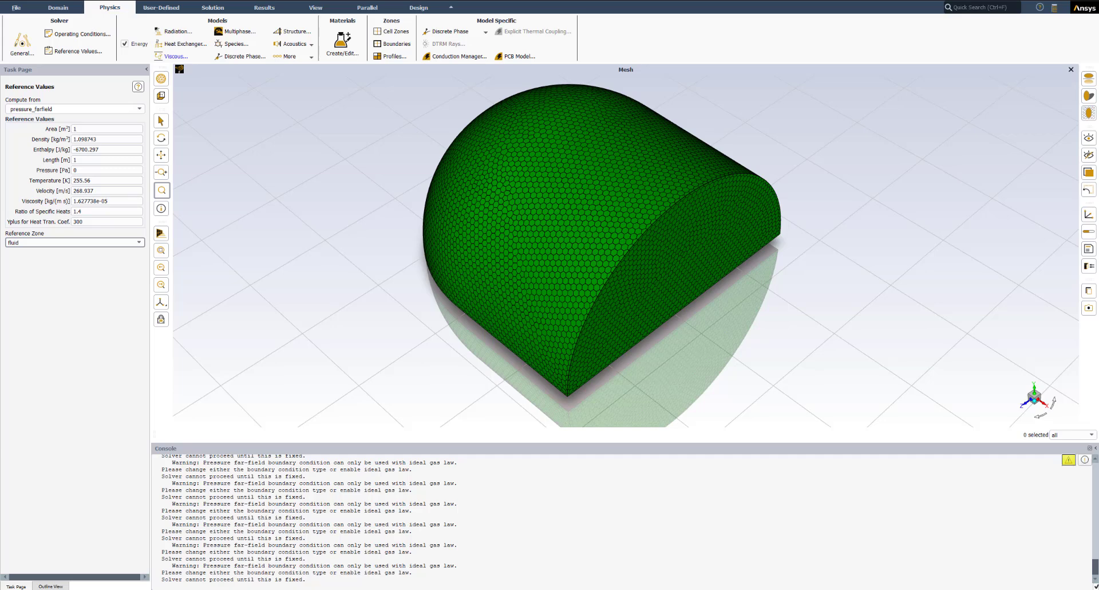
Collapse the boundary conditions in the outline and review the solution methods for pressure-velocity coupling and spatial discretization.
{"action": "left_click", "coordinate": [213, 8]}
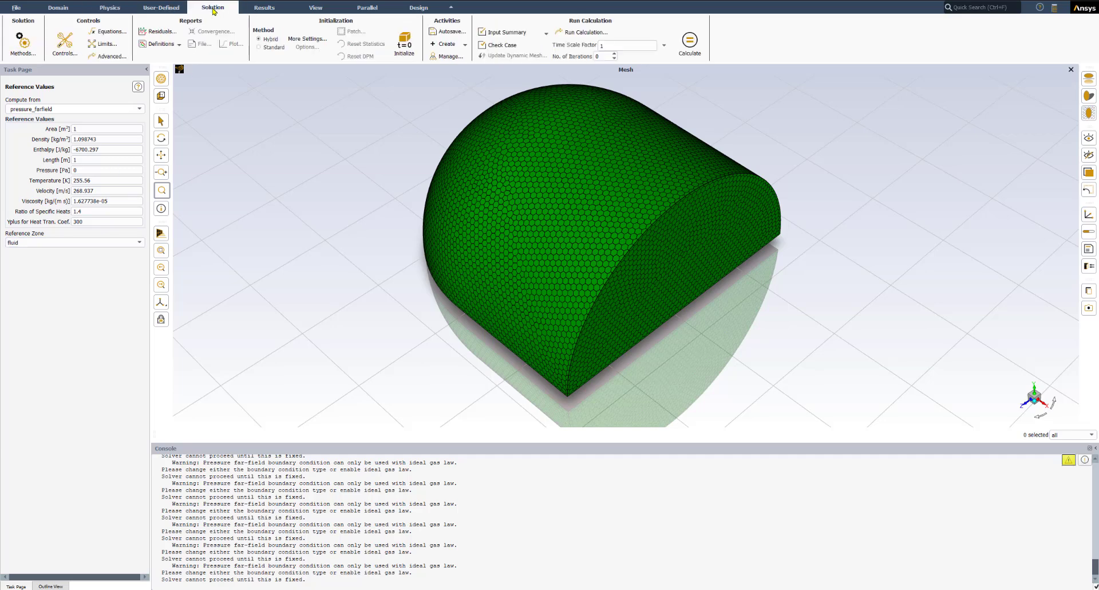
{"action": "left_click", "coordinate": [51, 586]}
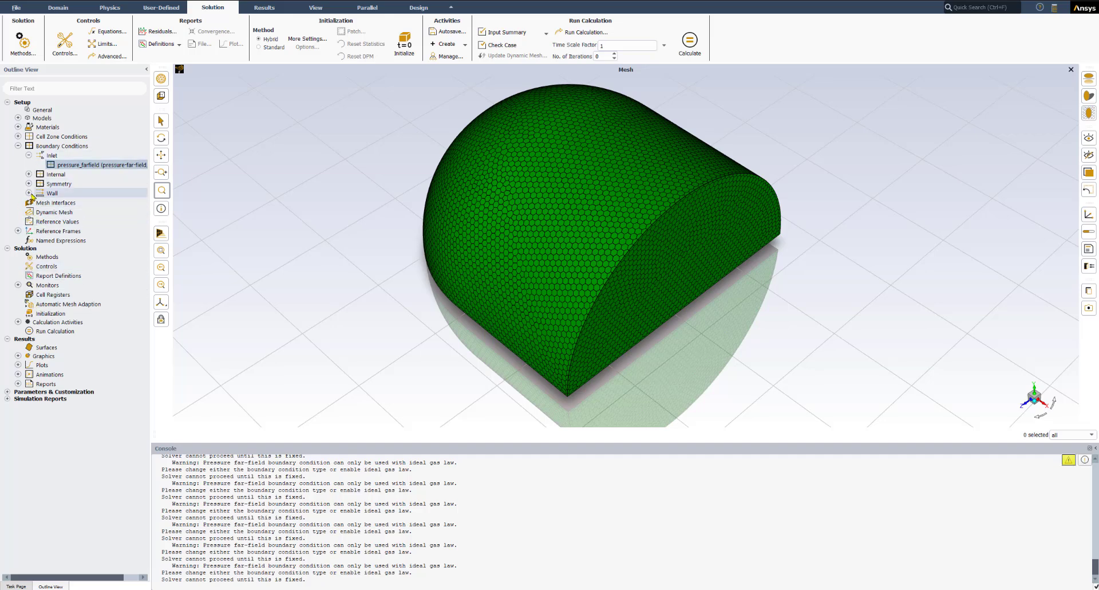
{"action": "left_click", "coordinate": [18, 146]}
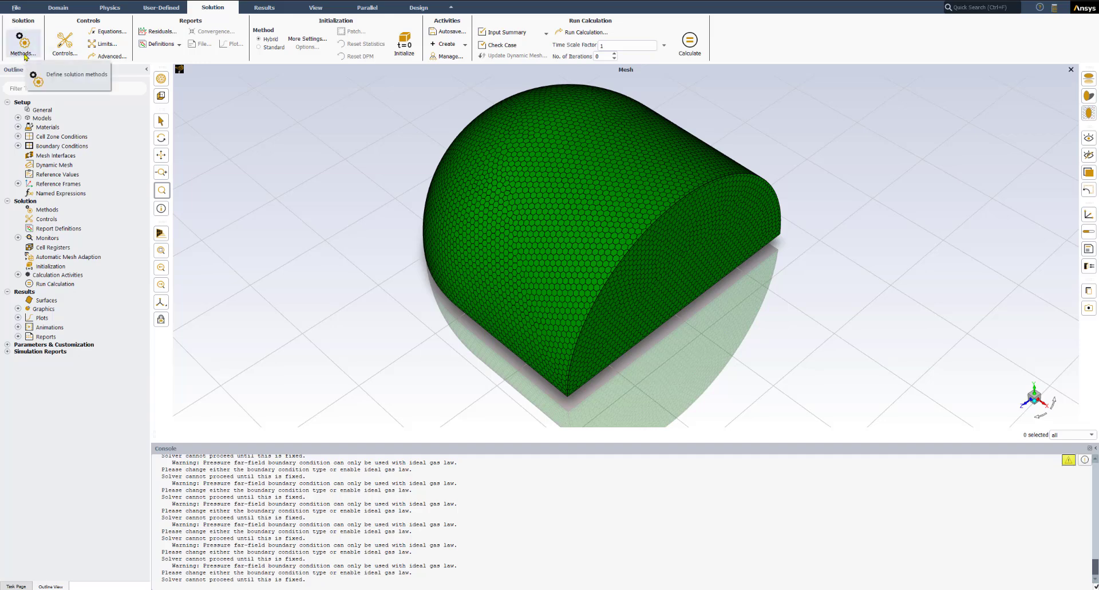
{"action": "double_click", "coordinate": [47, 210]}
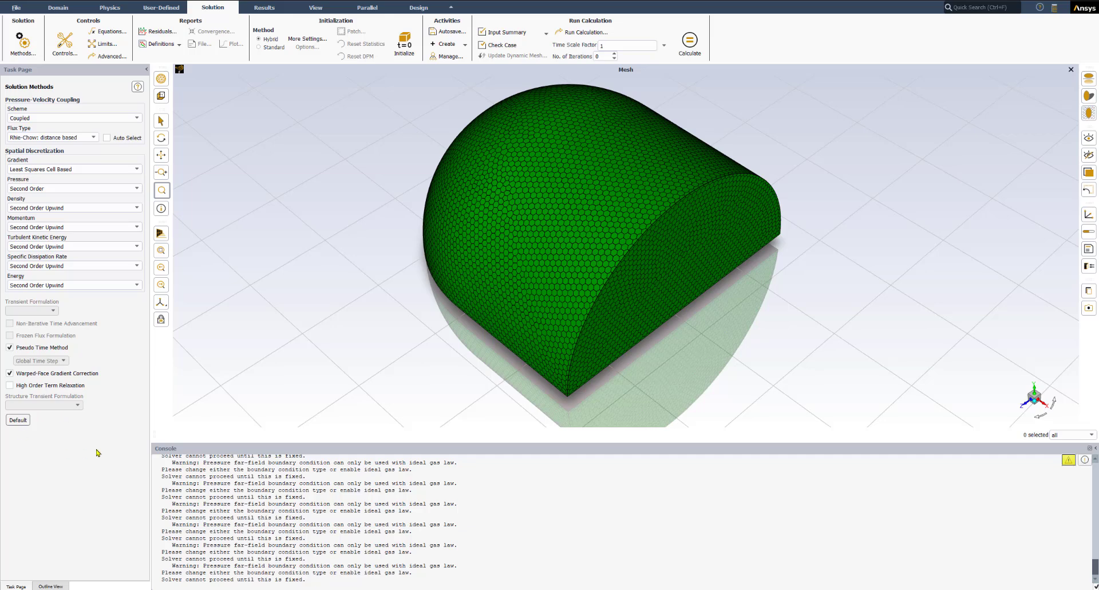
Review the residual monitor's plotting options and convergence criteria, and accept them as they are.
{"action": "left_click", "coordinate": [160, 35]}
{"action": "left_click_drag", "start_coordinate": [559, 269], "coordinate": [177, 180]}
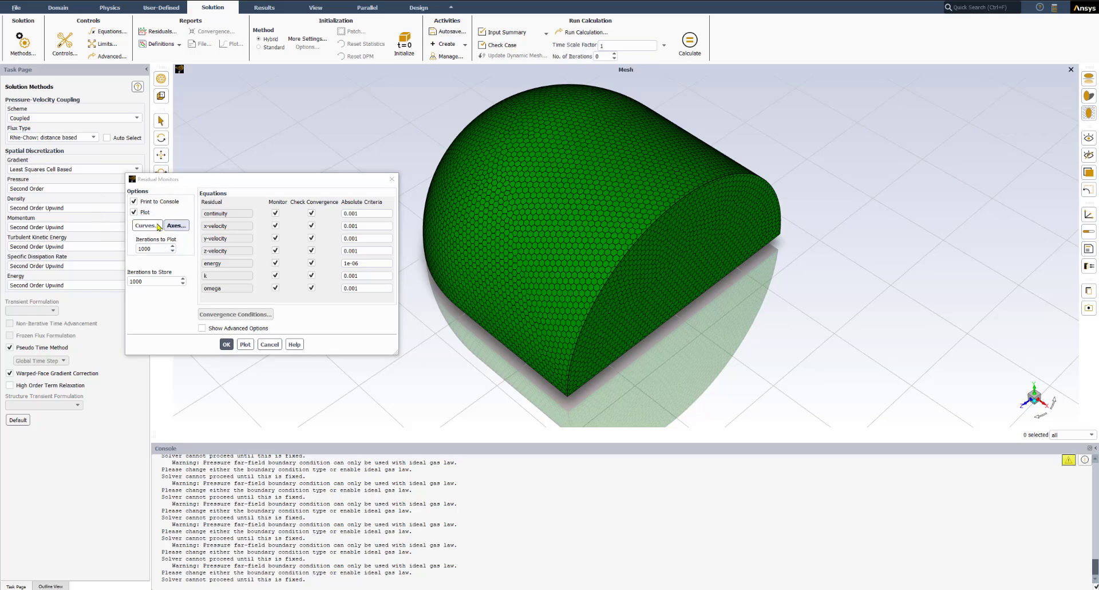
{"action": "left_click", "coordinate": [227, 344]}
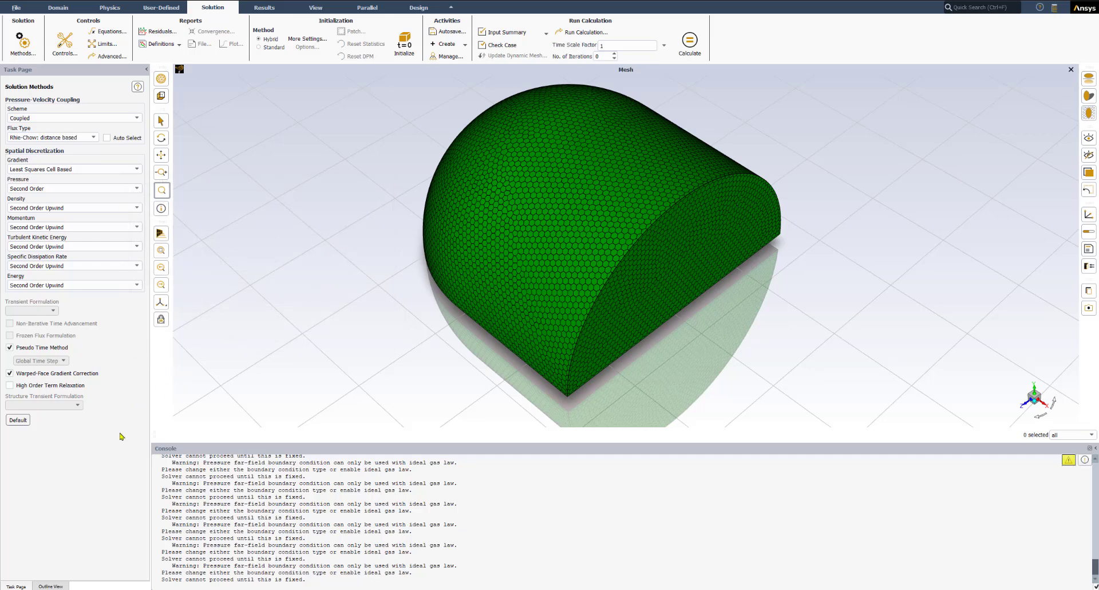
Initialize the solution using the hybrid initialization method.
{"action": "left_click", "coordinate": [45, 586]}
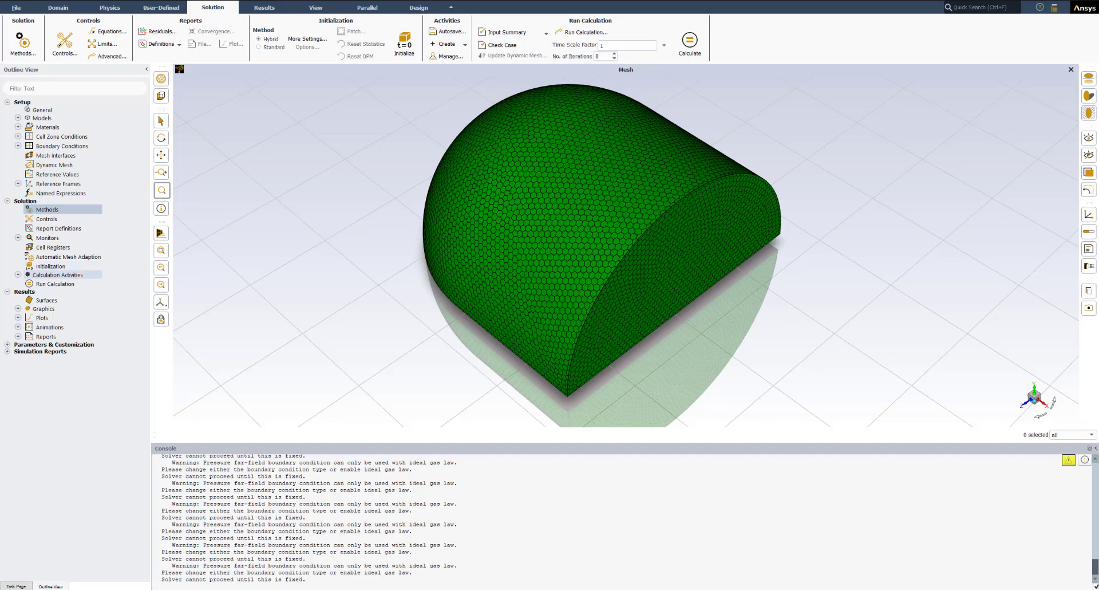
{"action": "left_click", "coordinate": [52, 267]}
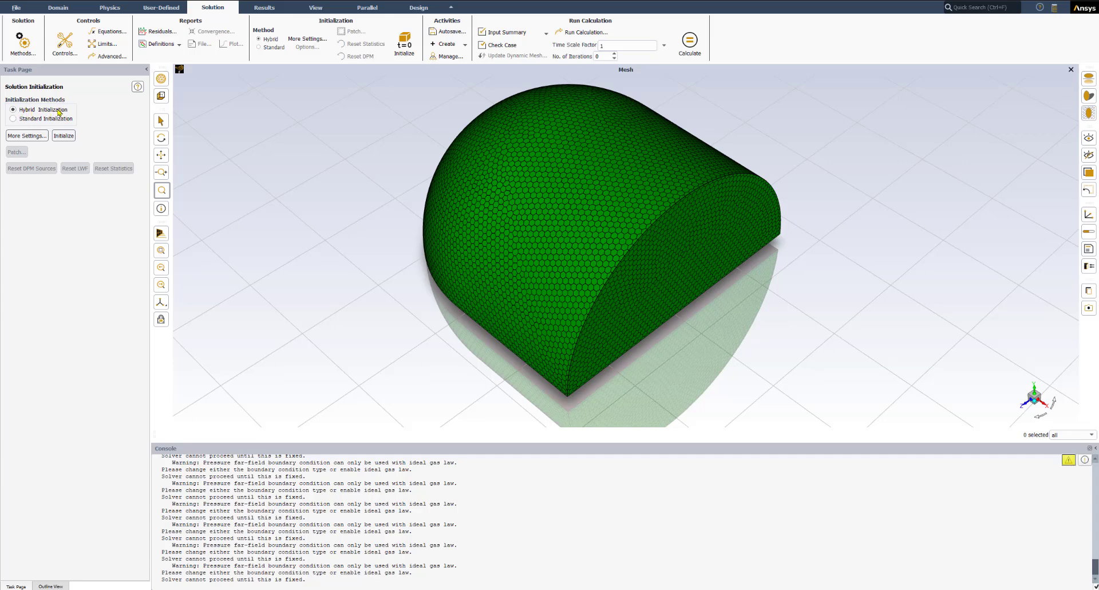
{"action": "left_click", "coordinate": [64, 137]}
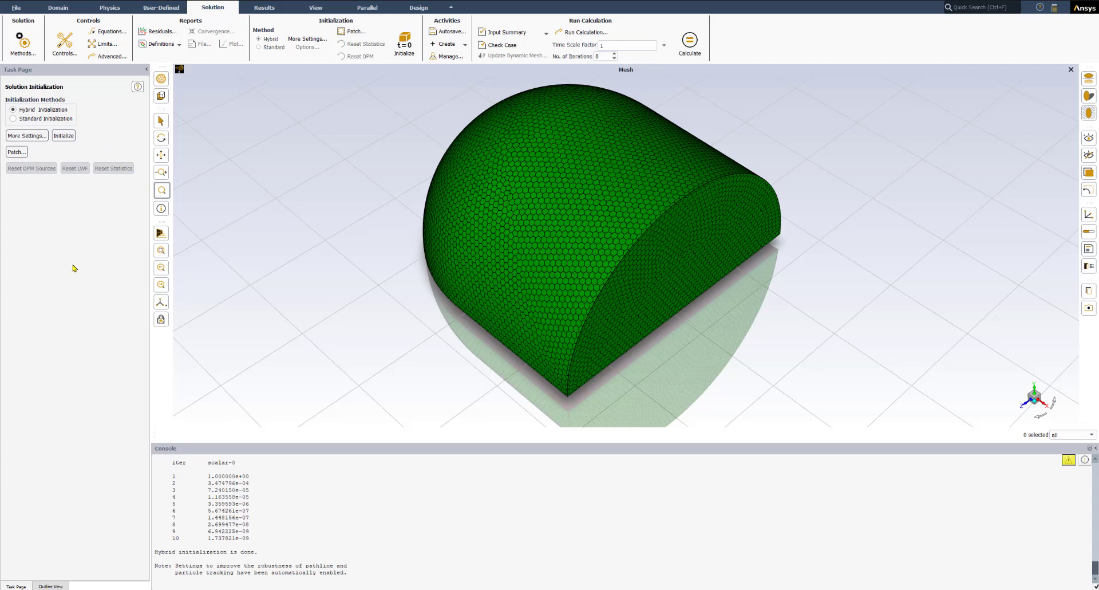
Write the case file as wing.cas.h5 in the external_compressible folder.
{"action": "left_click", "coordinate": [17, 9]}
{"action": "mouse_move", "coordinate": [23, 29]}
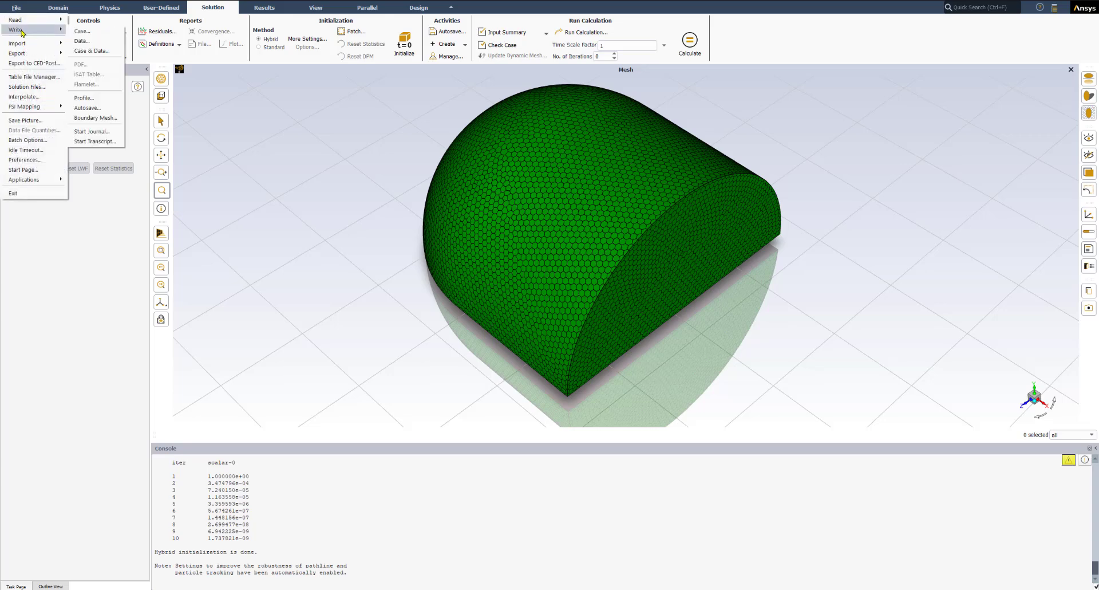
{"action": "left_click", "coordinate": [83, 31]}
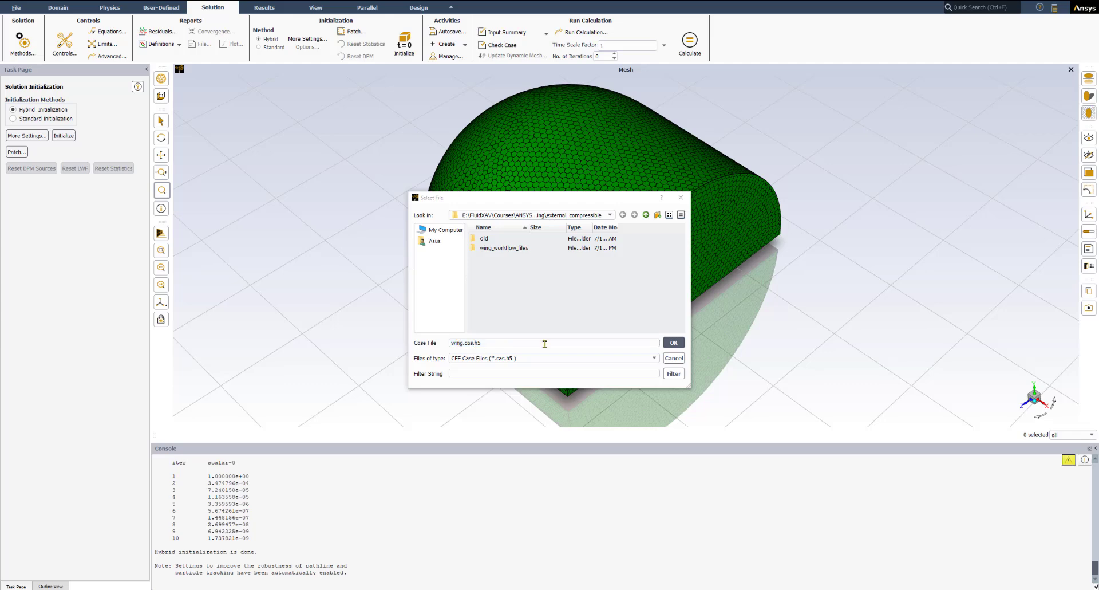
{"action": "left_click", "coordinate": [674, 342]}
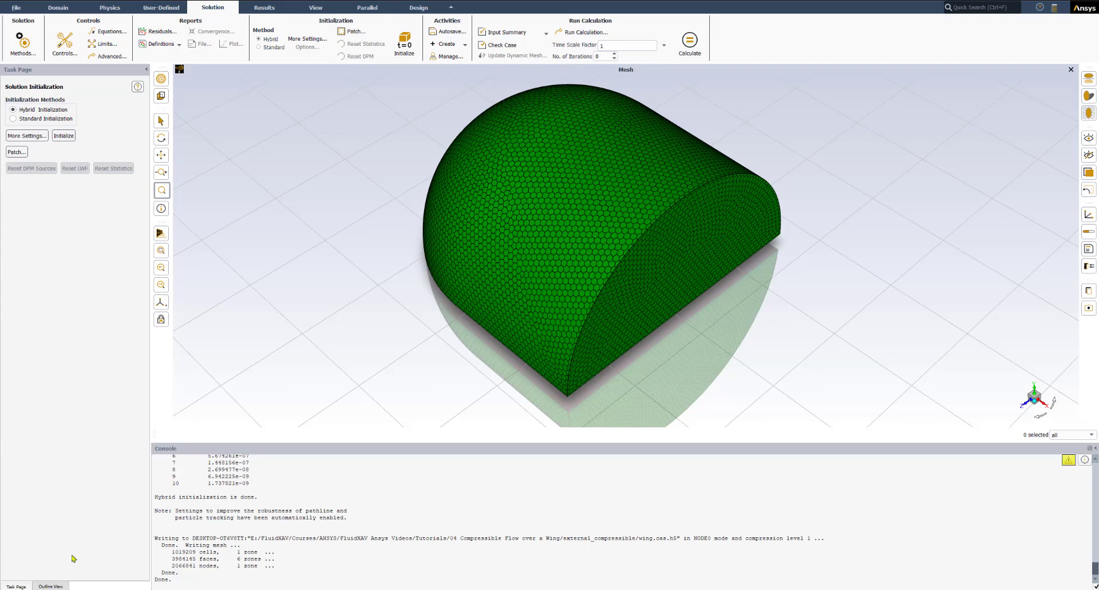
In the run calculation settings, set the time scale factor to 5 and the number of iterations to 150.
{"action": "left_click", "coordinate": [51, 586]}
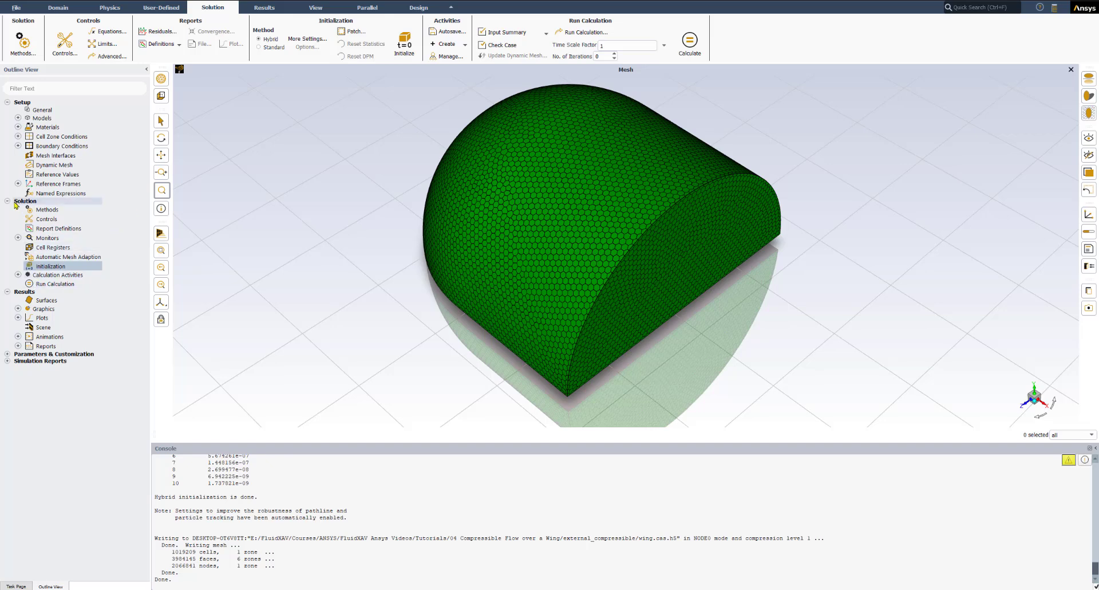
{"action": "left_click", "coordinate": [52, 284]}
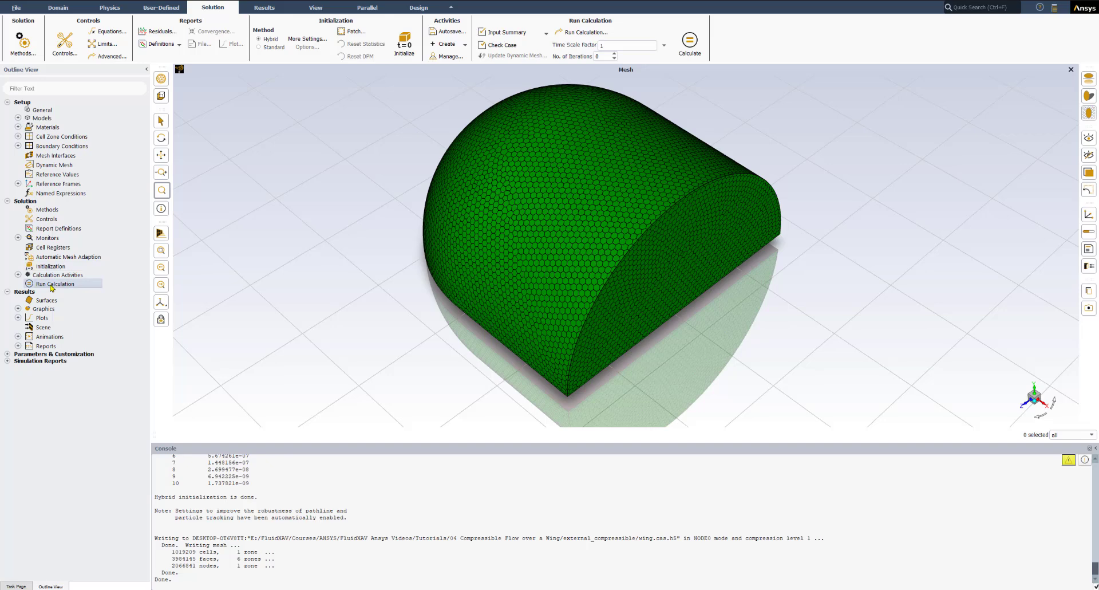
{"action": "double_click", "coordinate": [55, 284]}
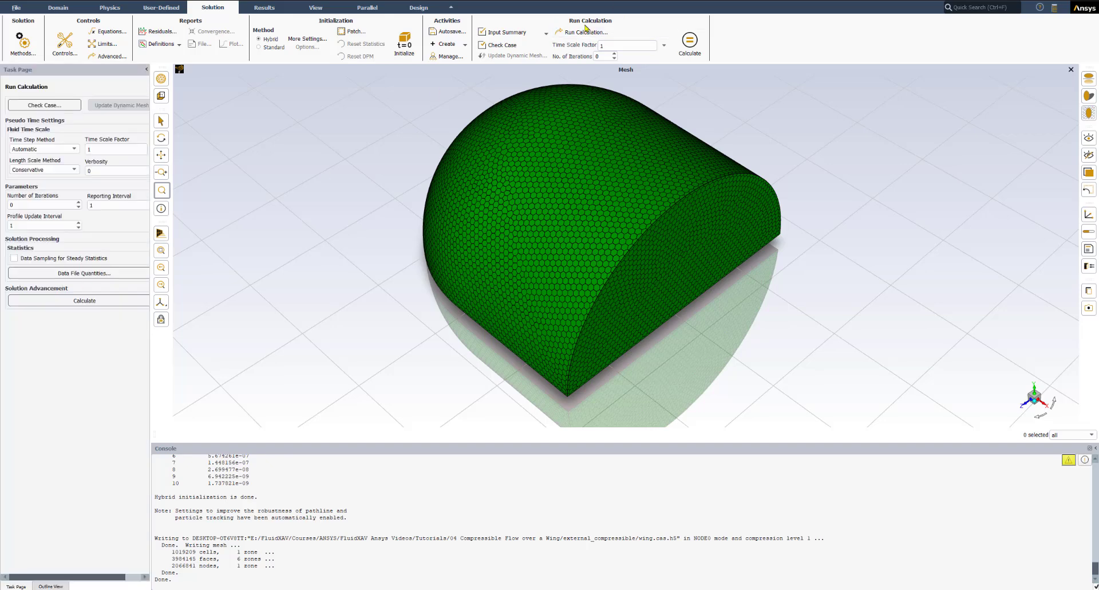
{"action": "key", "text": "ctrl"}
{"action": "key", "text": "ctrl"}
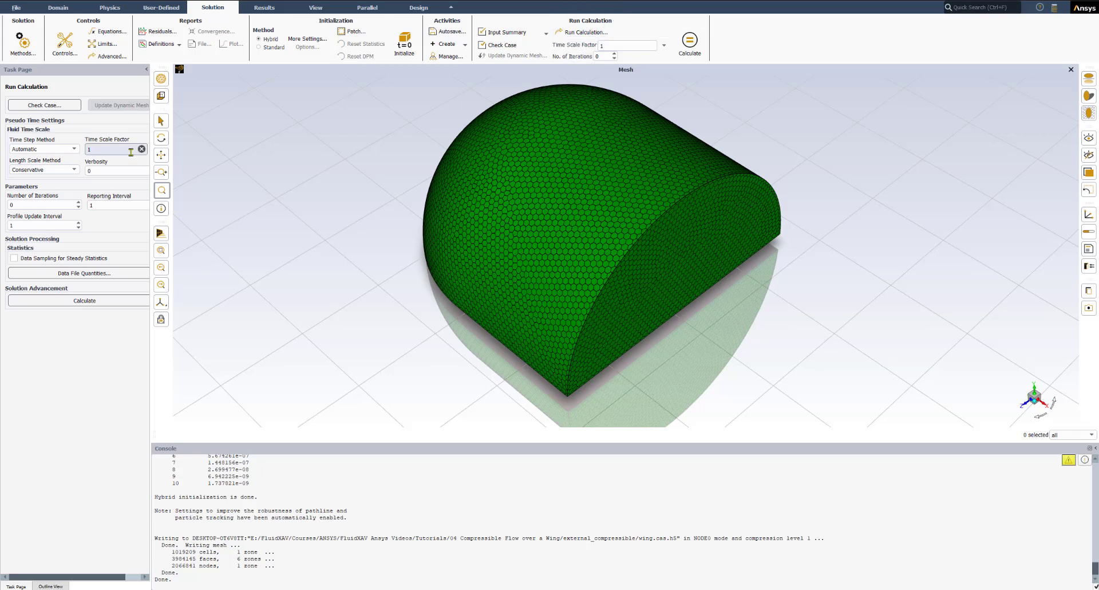
{"action": "left_click_drag", "start_coordinate": [156, 360], "coordinate": [188, 360]}
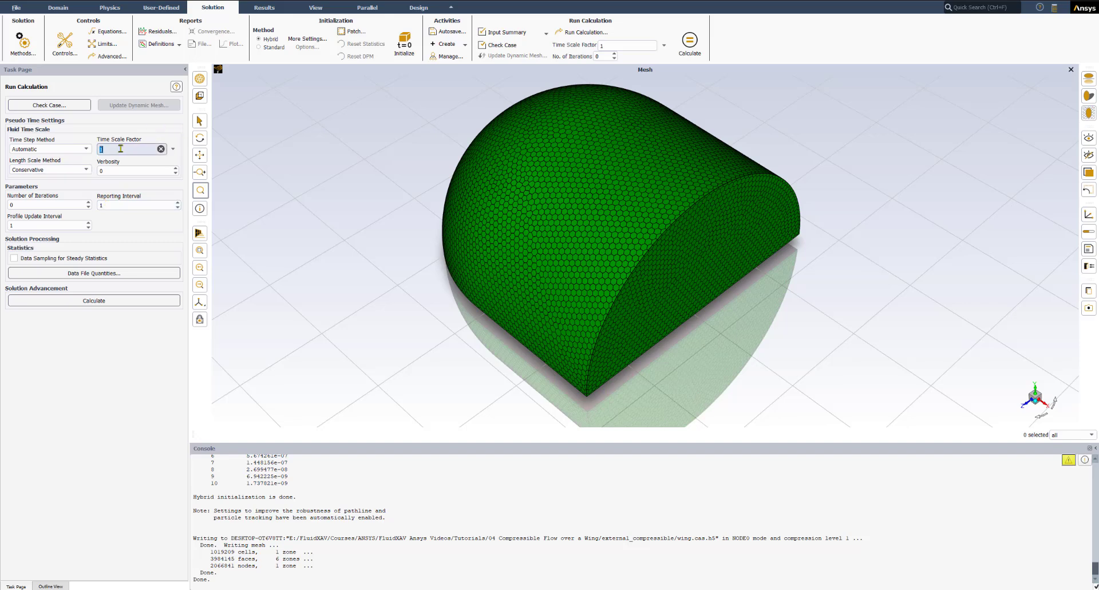
{"action": "type", "text": "5"}
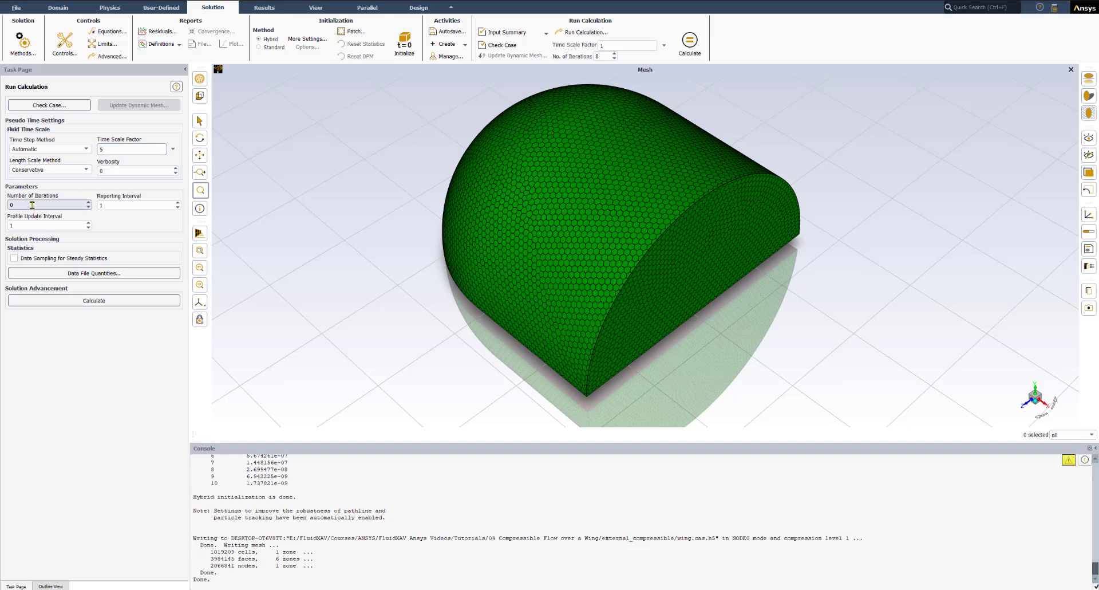
{"action": "left_click", "coordinate": [32, 204]}
{"action": "type", "text": "150"}
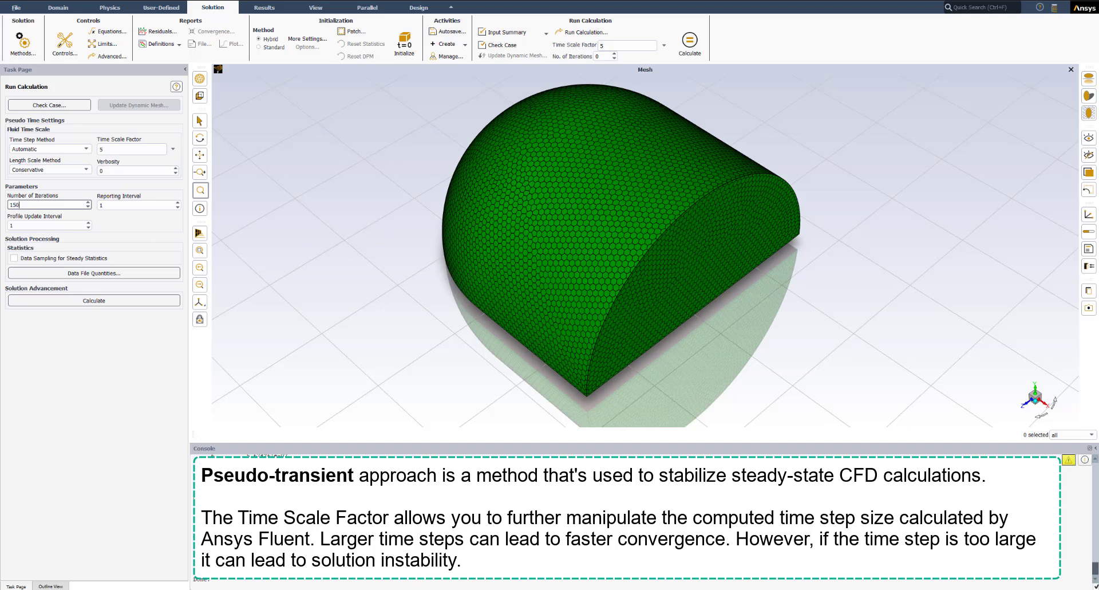
{"action": "left_click", "coordinate": [112, 194]}
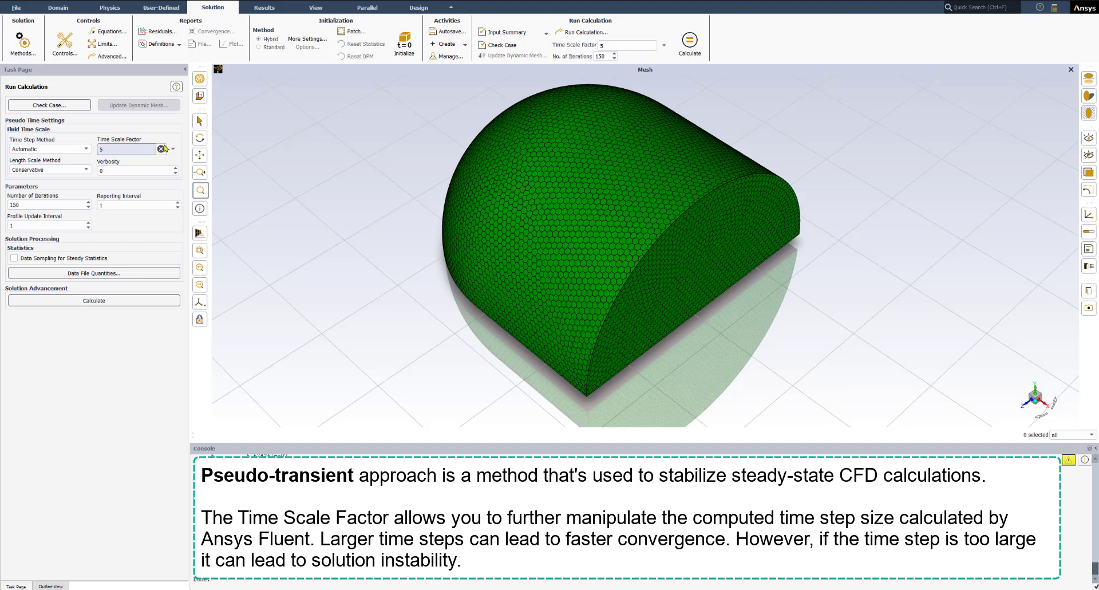
{"action": "left_click", "coordinate": [119, 148]}
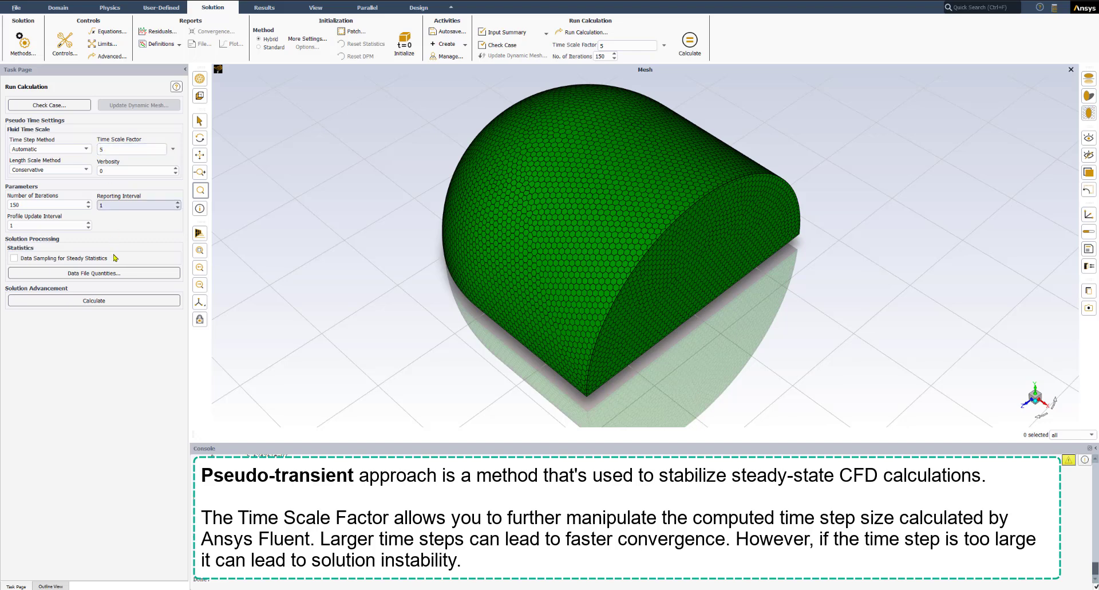
Run the calculation until it completes and dismiss the completion notice.
{"action": "left_click", "coordinate": [88, 301]}
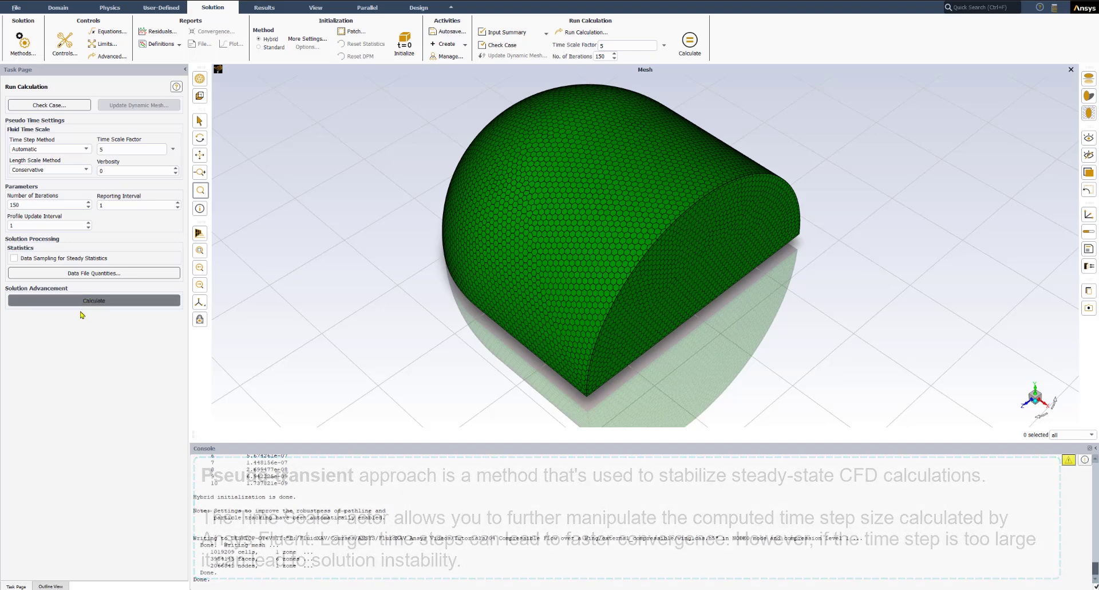
{"action": "left_click", "coordinate": [94, 301]}
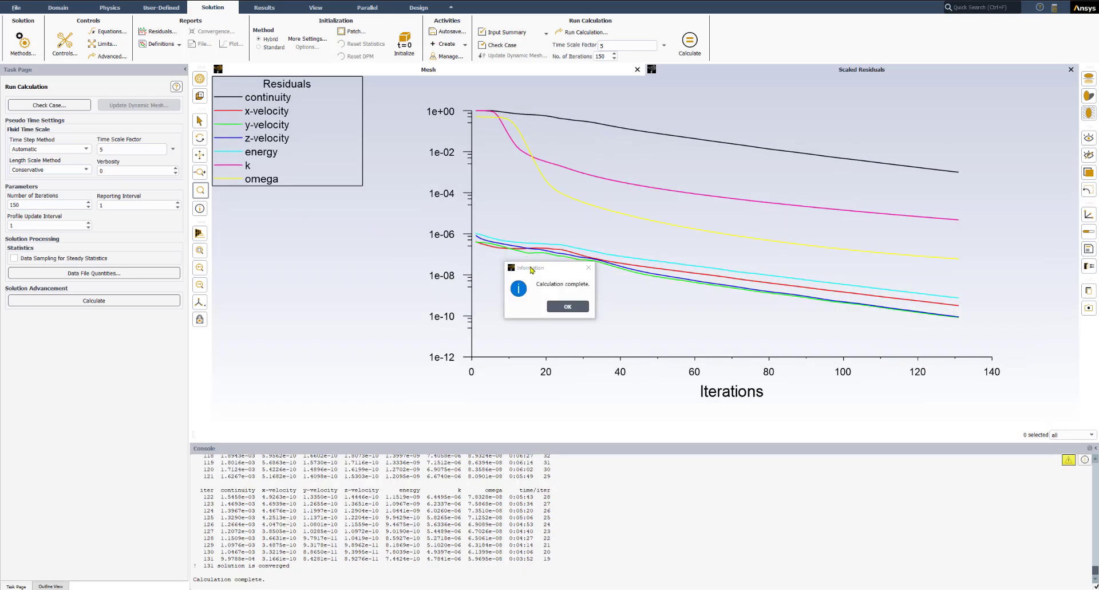
{"action": "left_click_drag", "start_coordinate": [537, 268], "coordinate": [526, 269]}
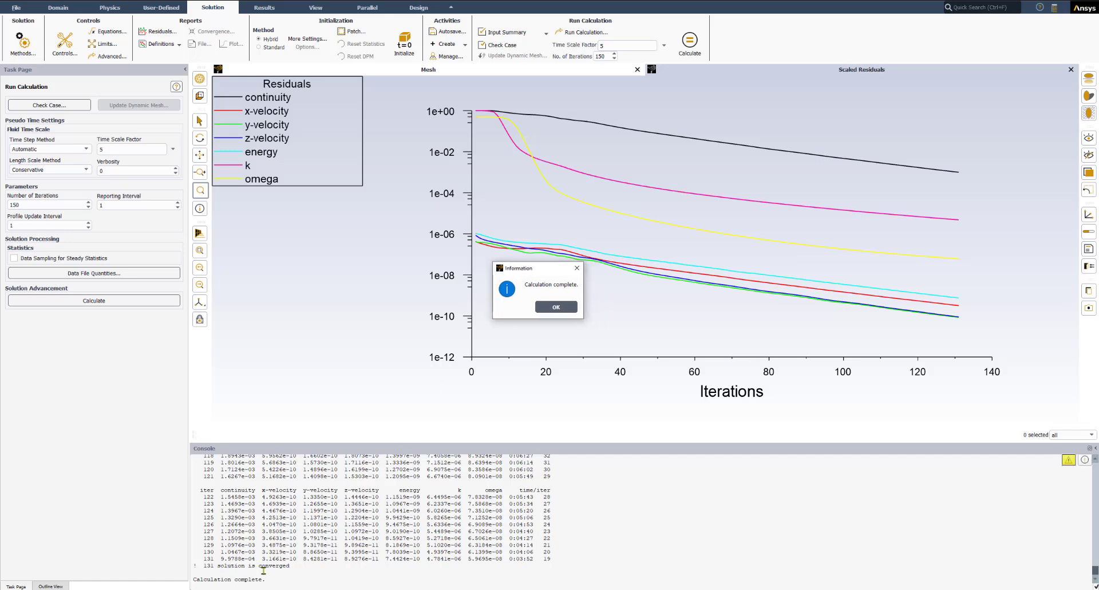
{"action": "left_click", "coordinate": [553, 308]}
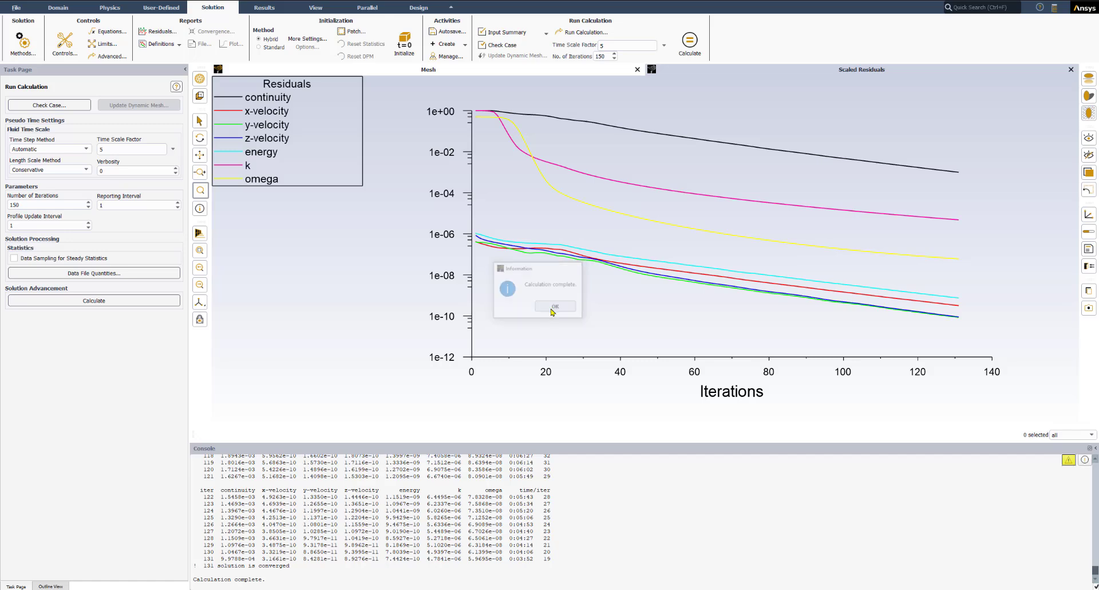
Write the case and data files under wing.cas.h5, overwriting the existing case file.
{"action": "left_click", "coordinate": [23, 10]}
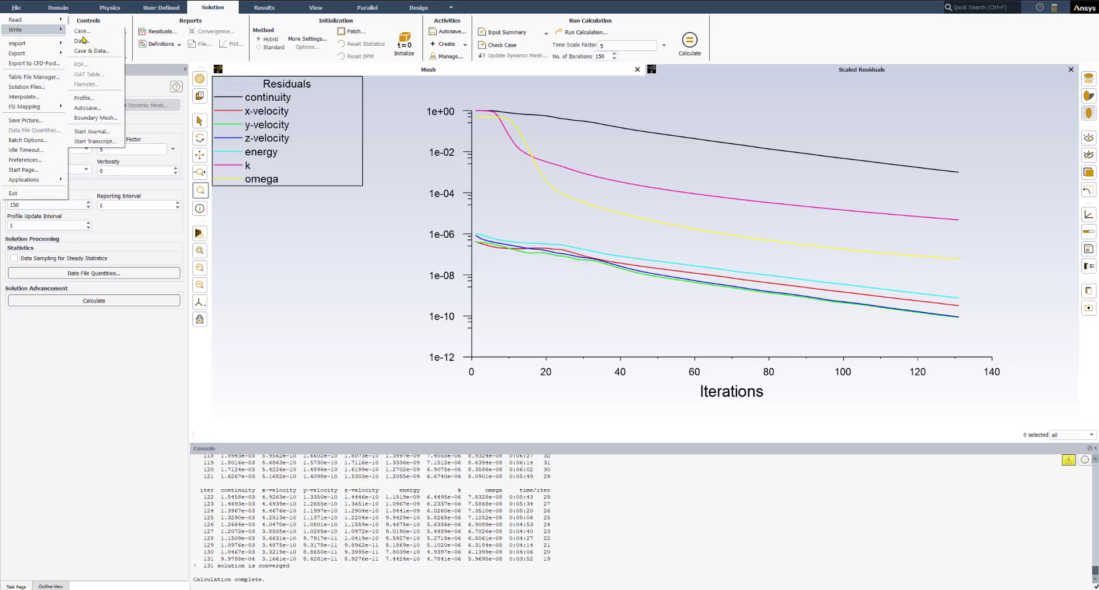
{"action": "left_click", "coordinate": [88, 51]}
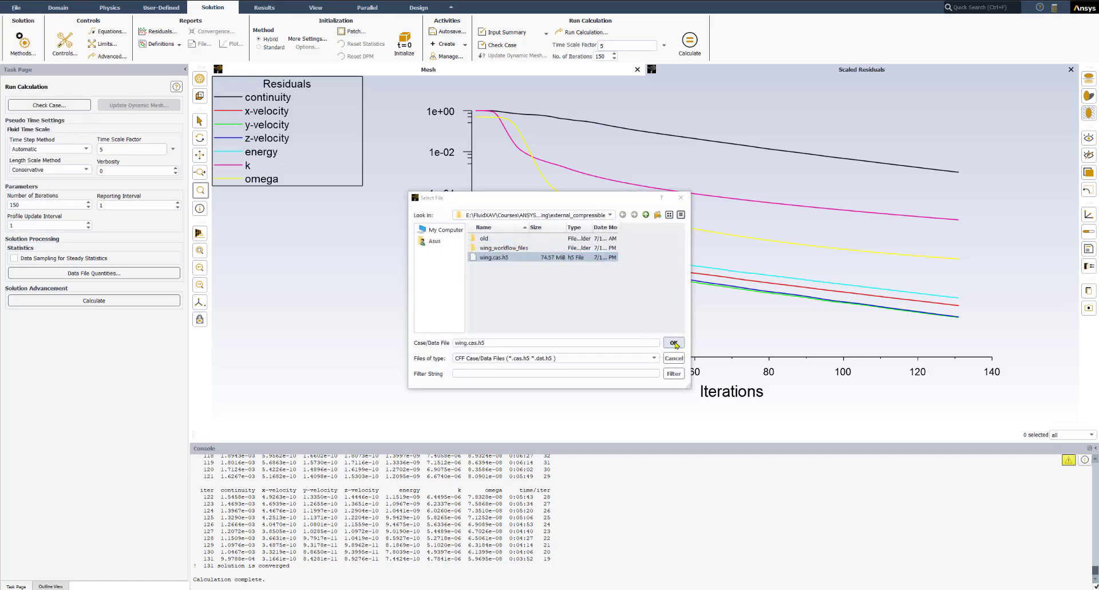
{"action": "left_click", "coordinate": [671, 341]}
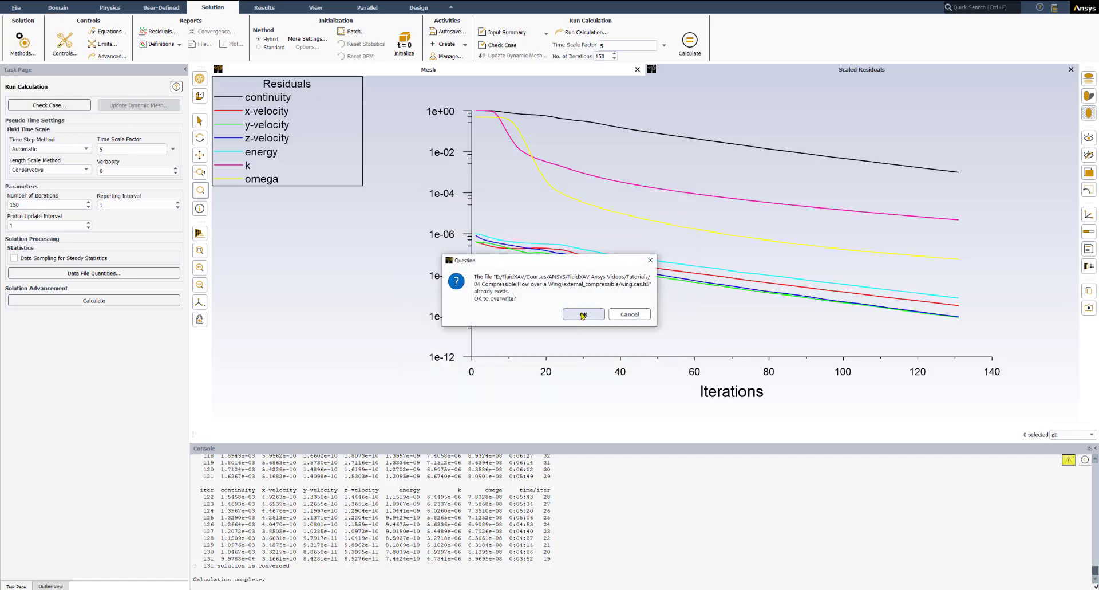
{"action": "left_click", "coordinate": [583, 314]}
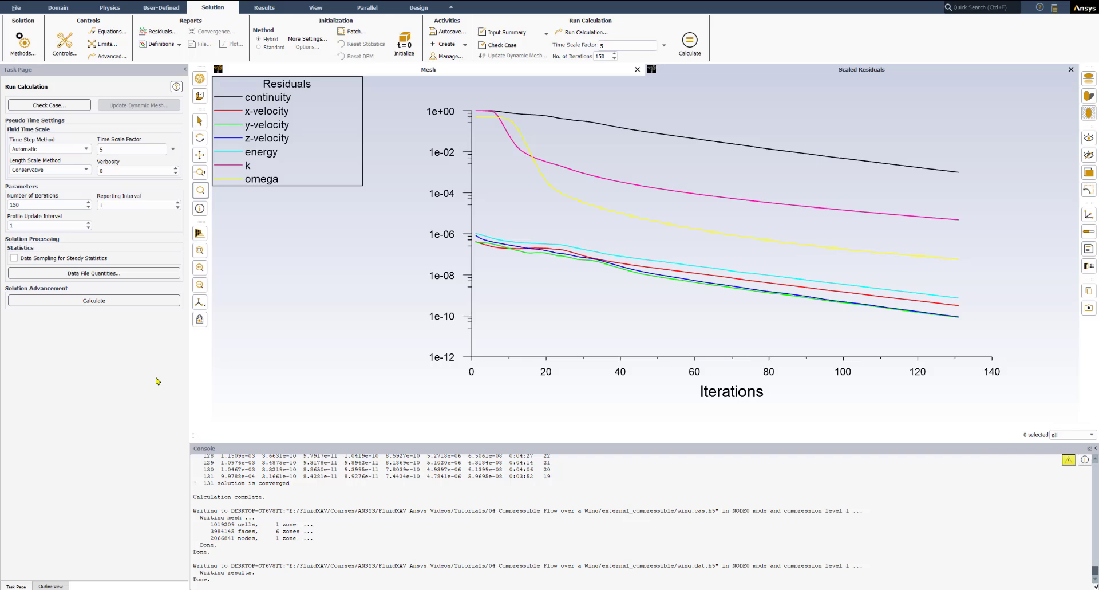
{"action": "left_click", "coordinate": [159, 377]}
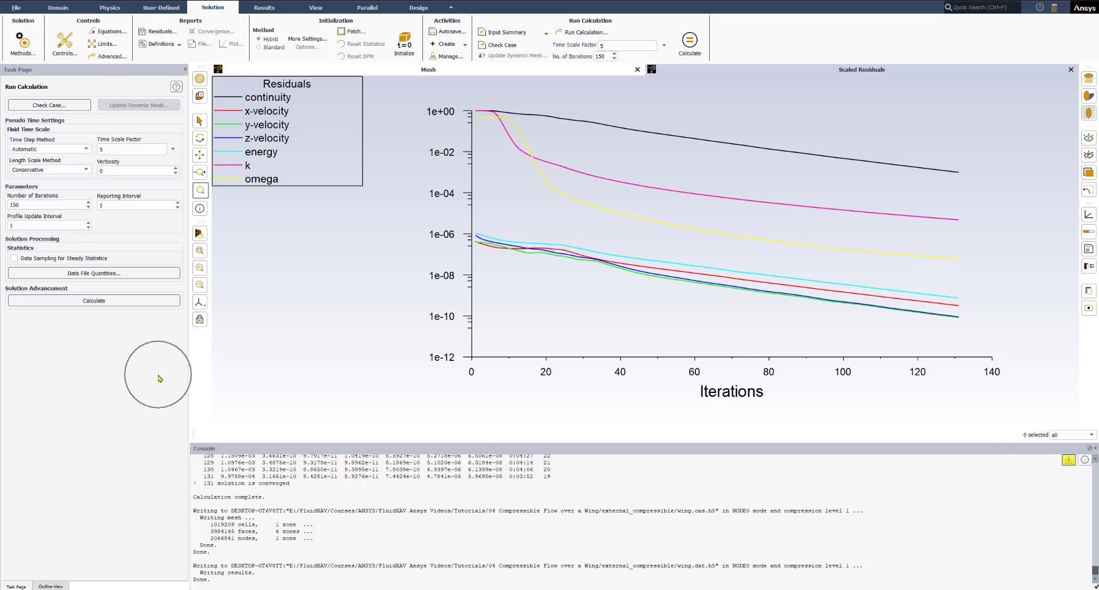